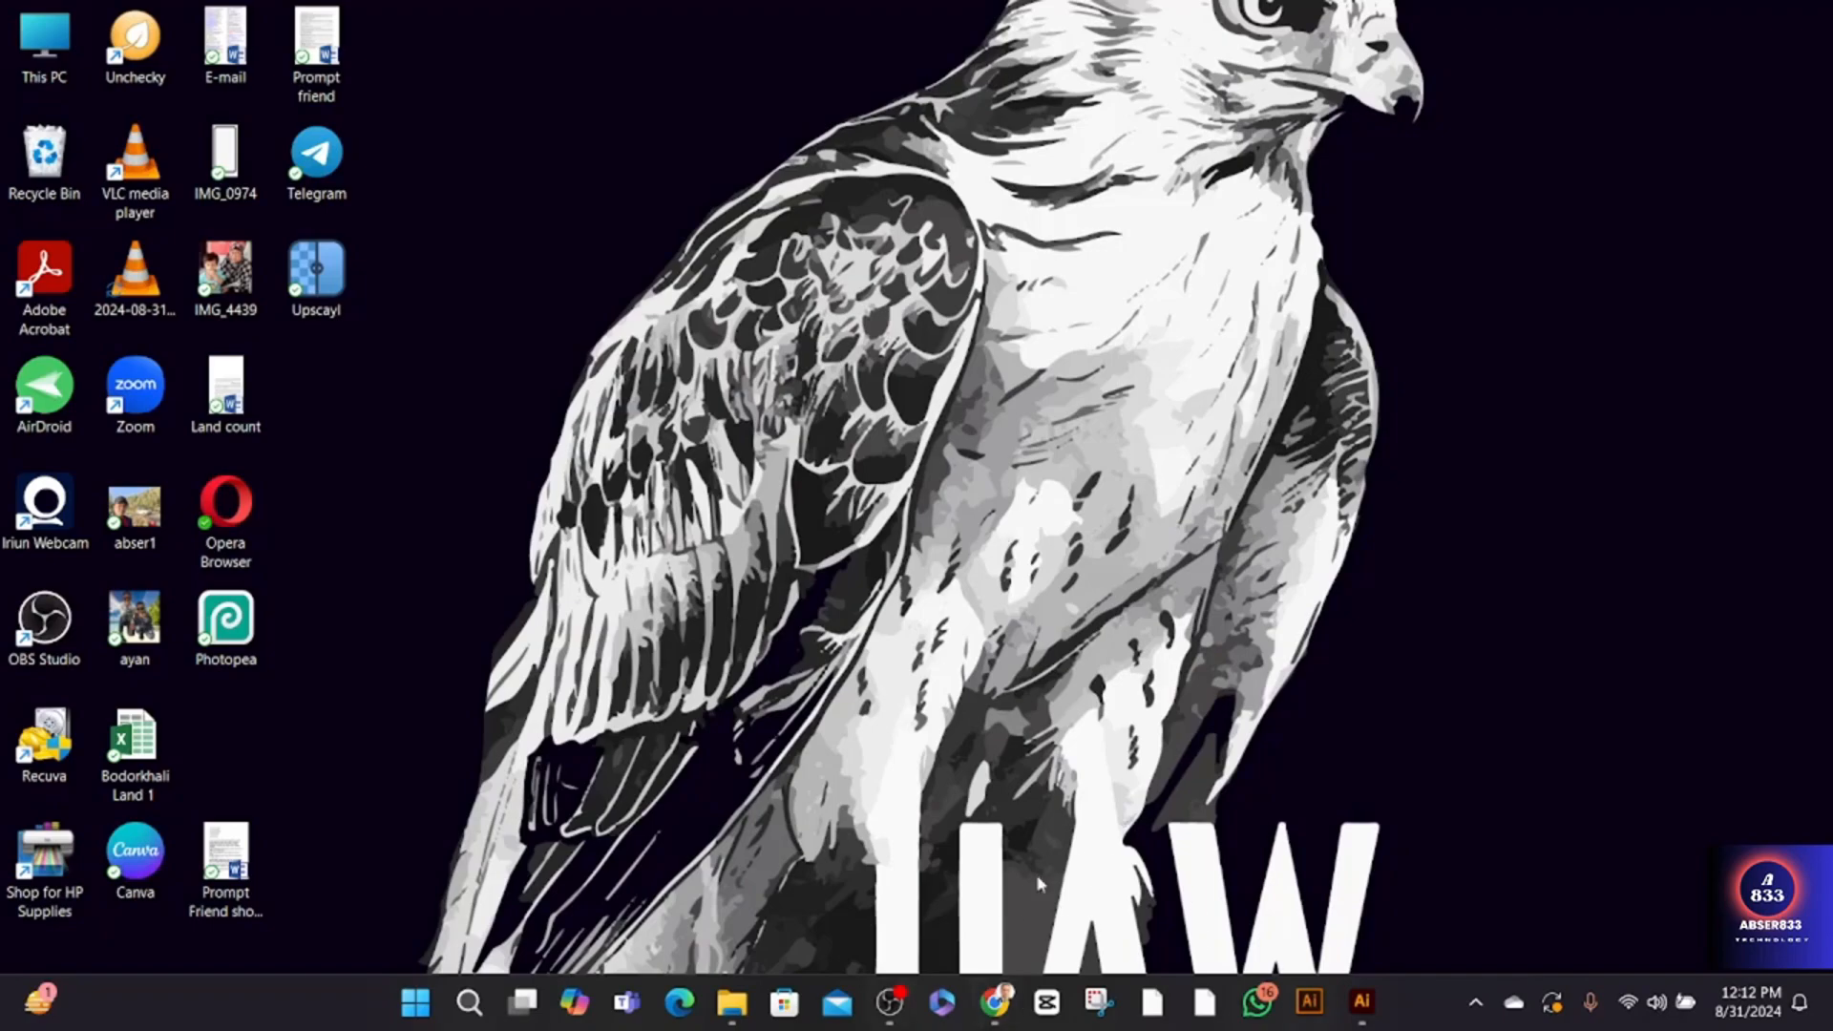
- Switch to Chrome, search Google for "vector stock", and open the VectorStock website
click(994, 1001)
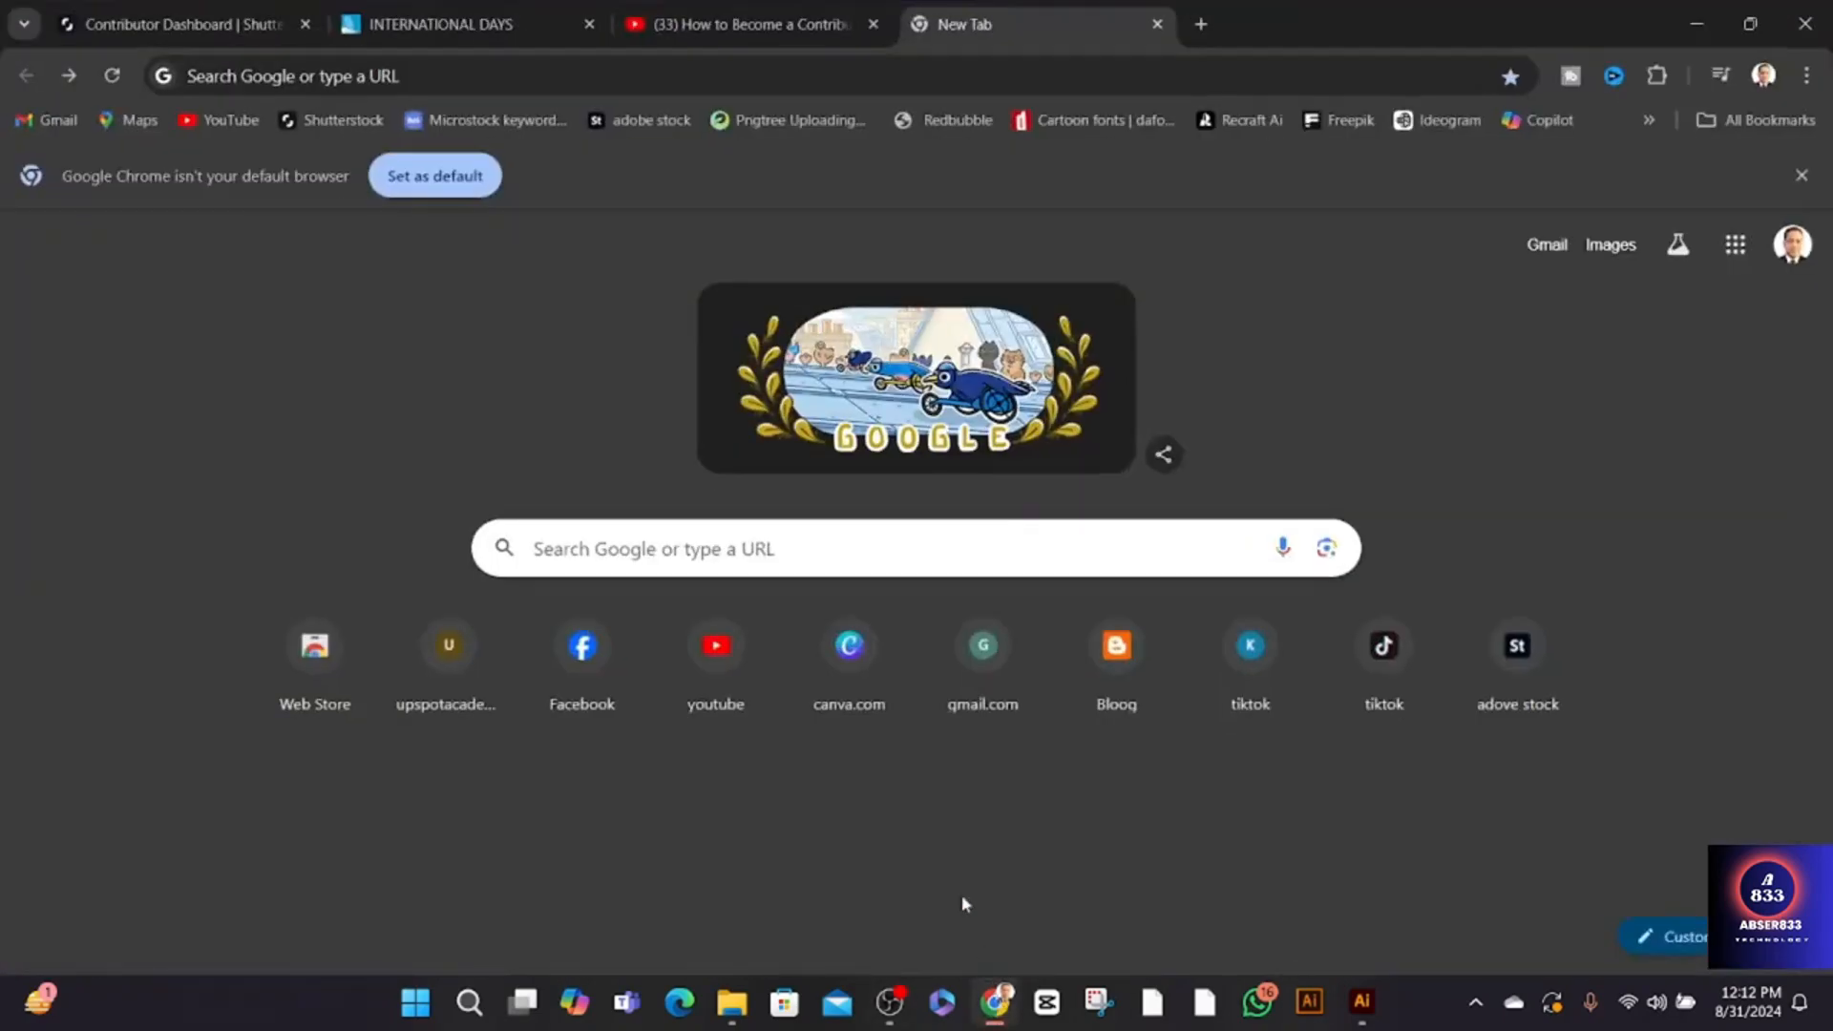
click(855, 559)
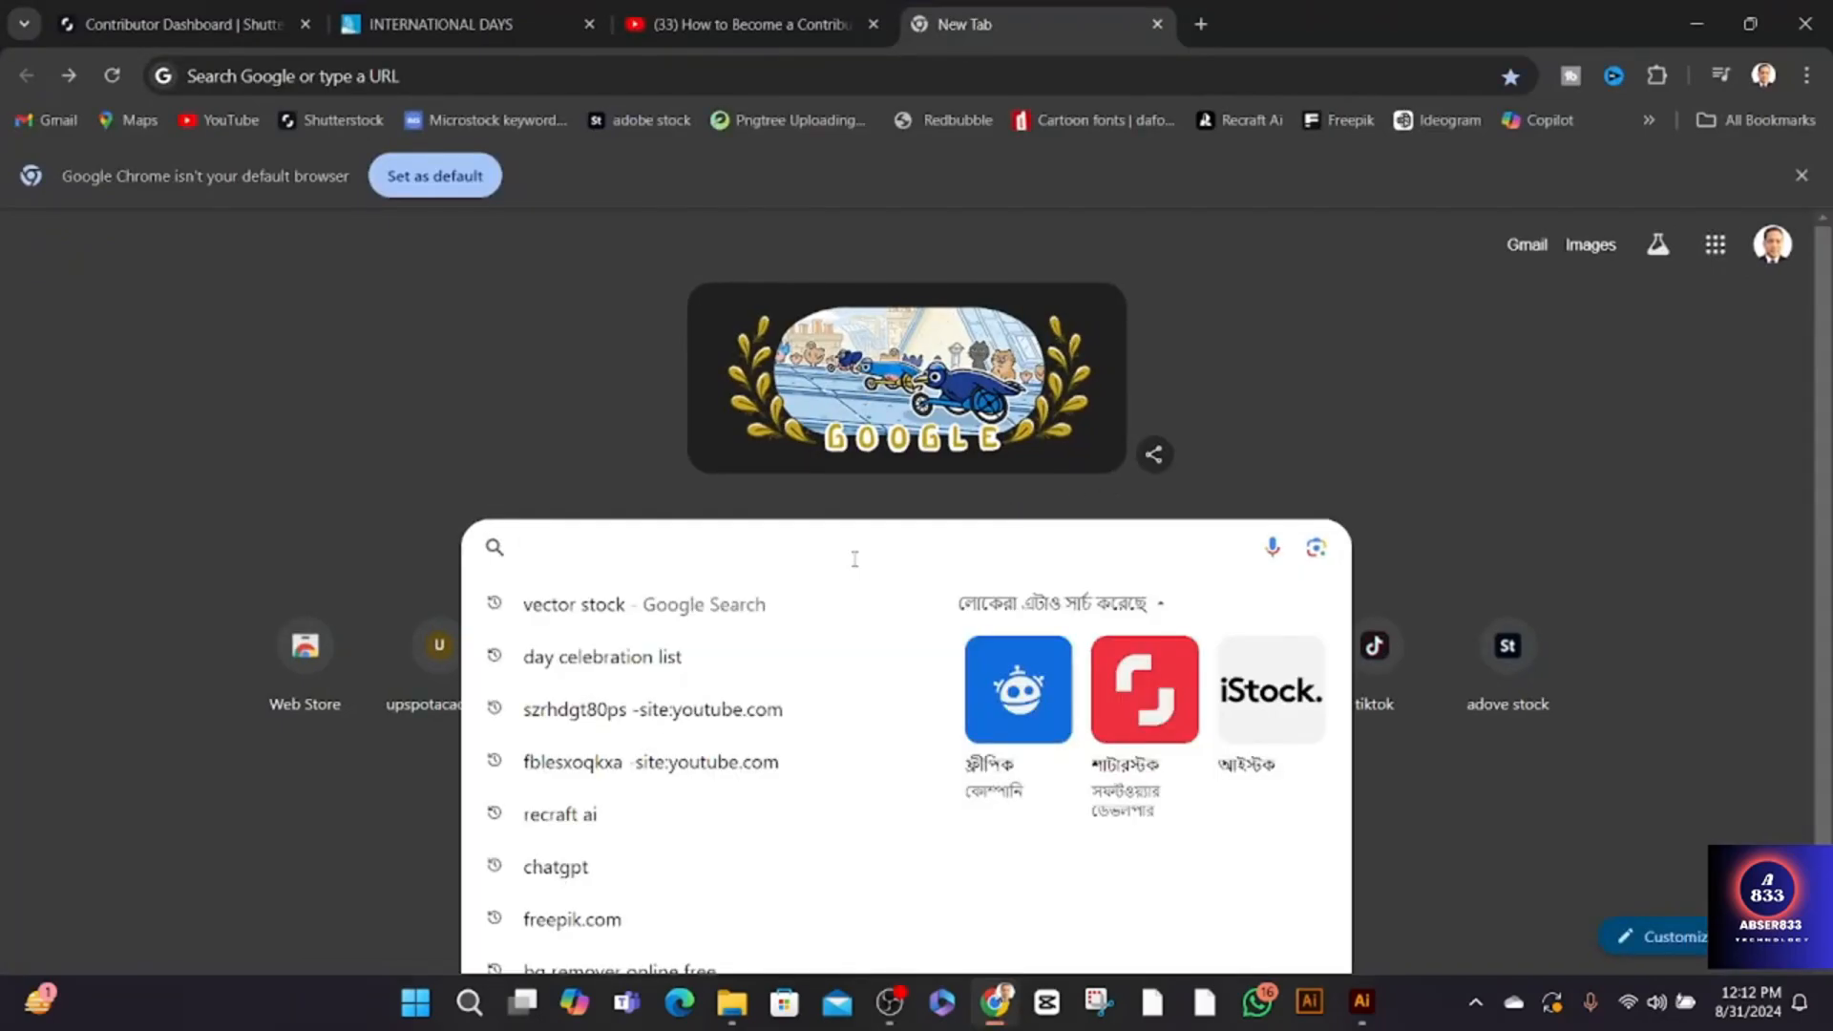
text(ve)
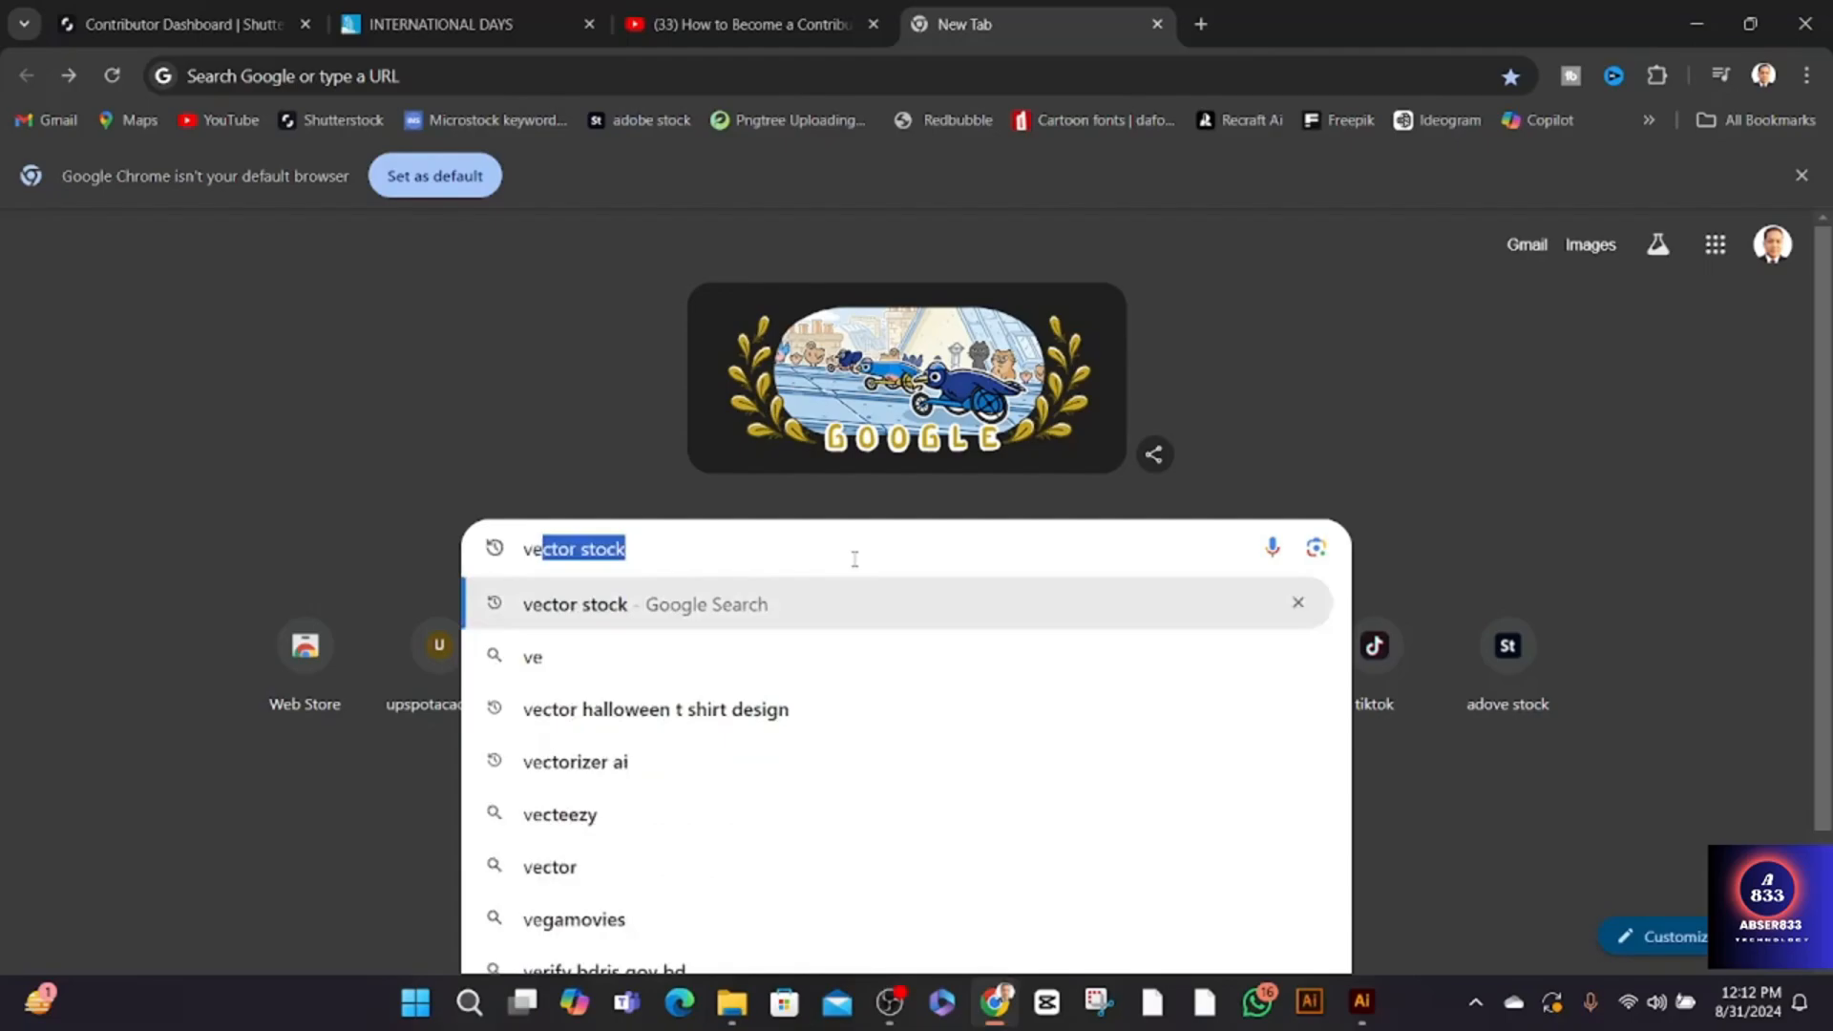
key(Return)
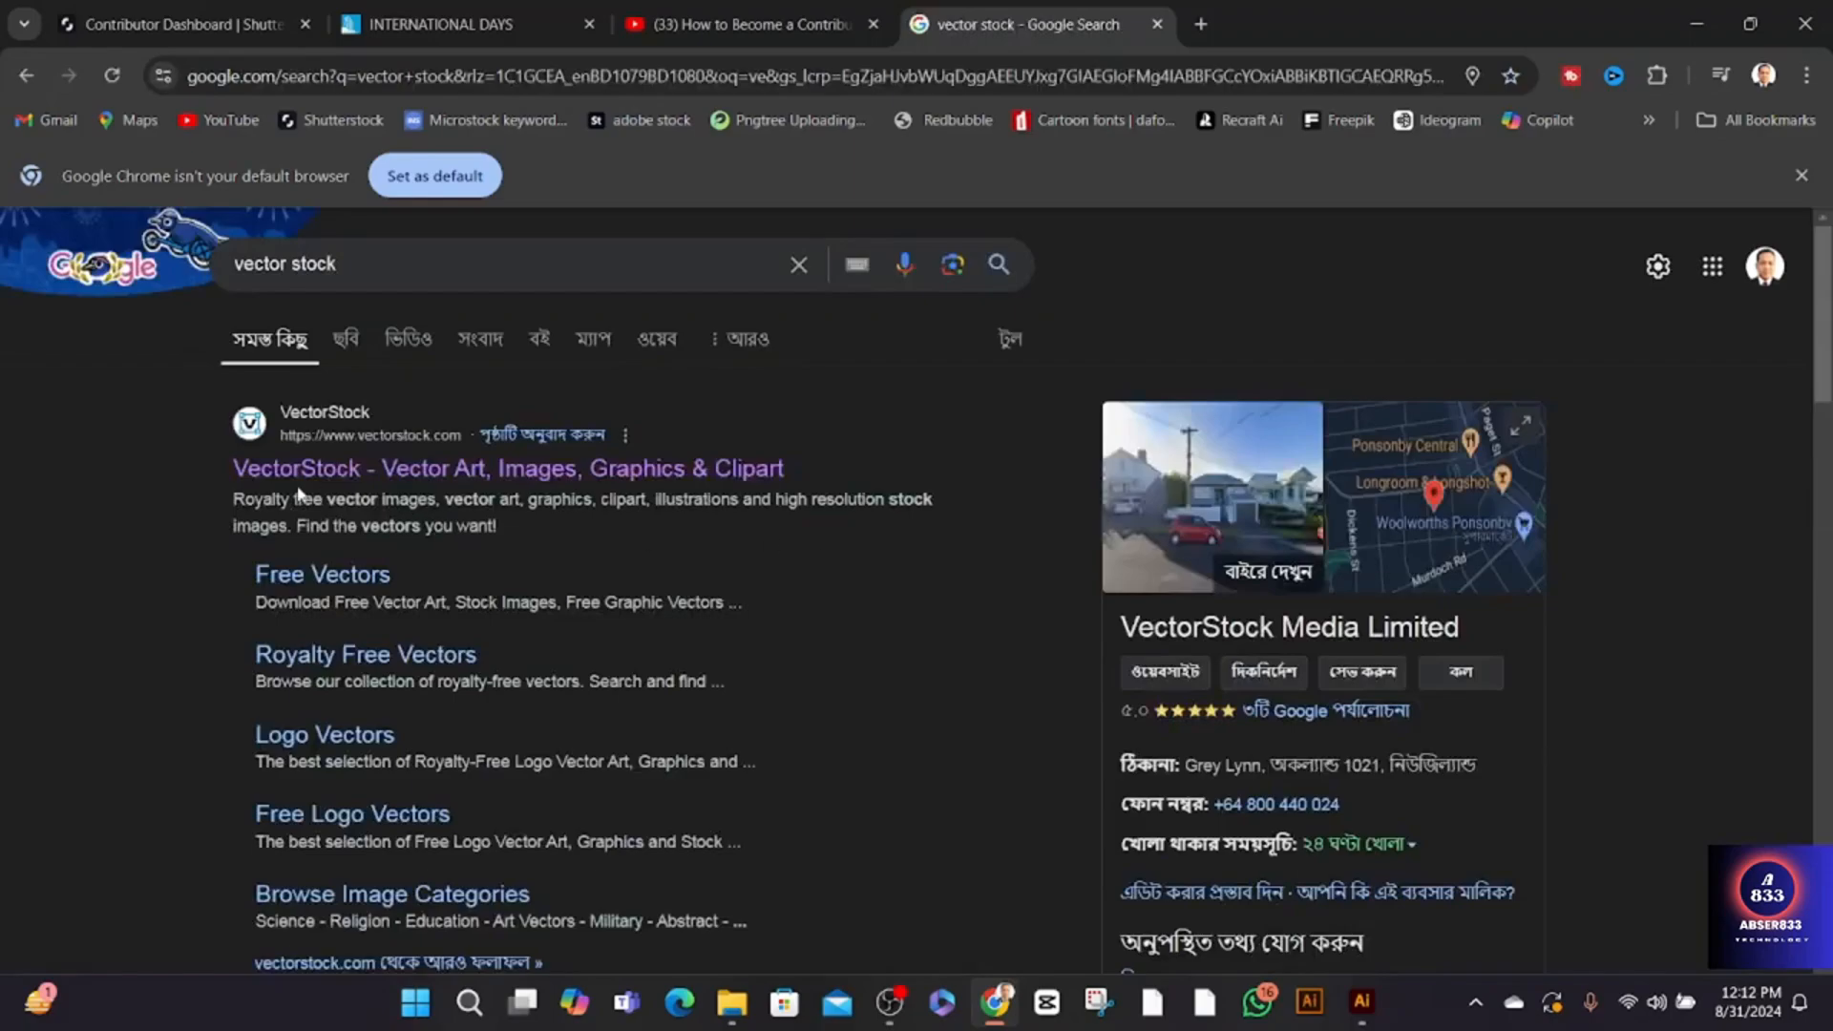
click(309, 468)
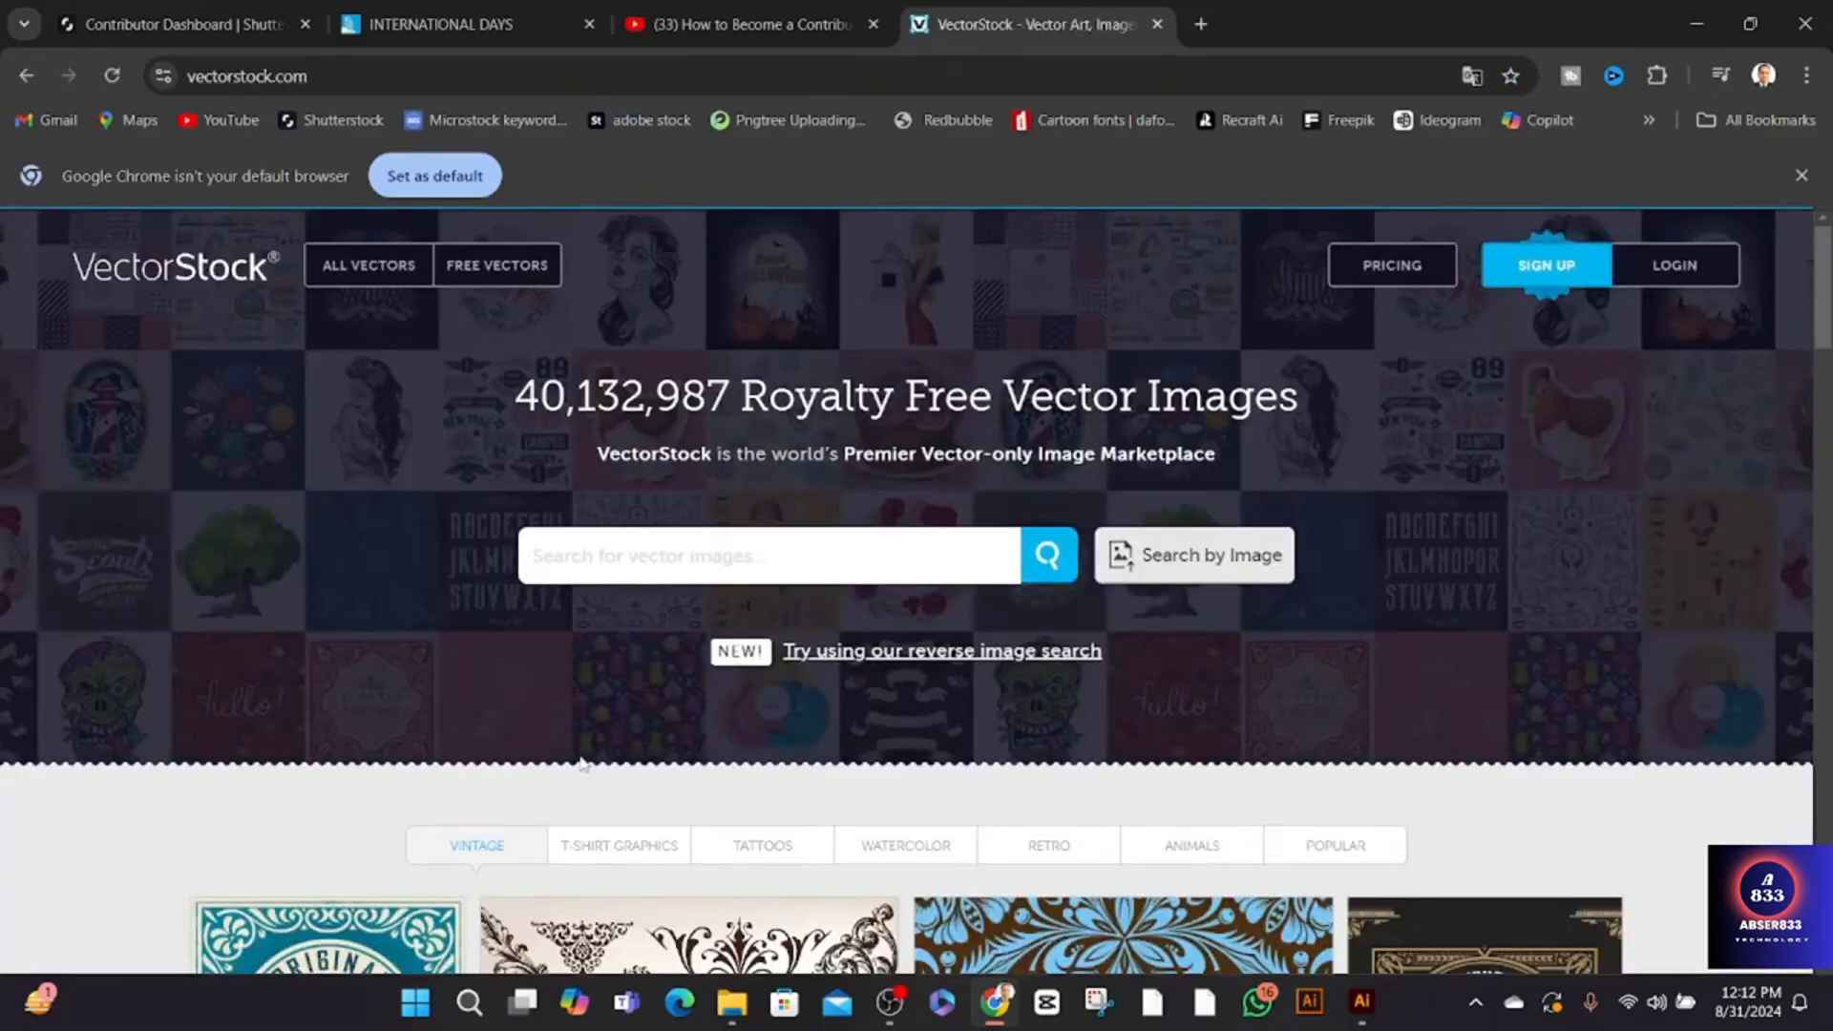
- Begin a VectorStock sign-up by email address, filling in the first name, surname and email address
click(1553, 268)
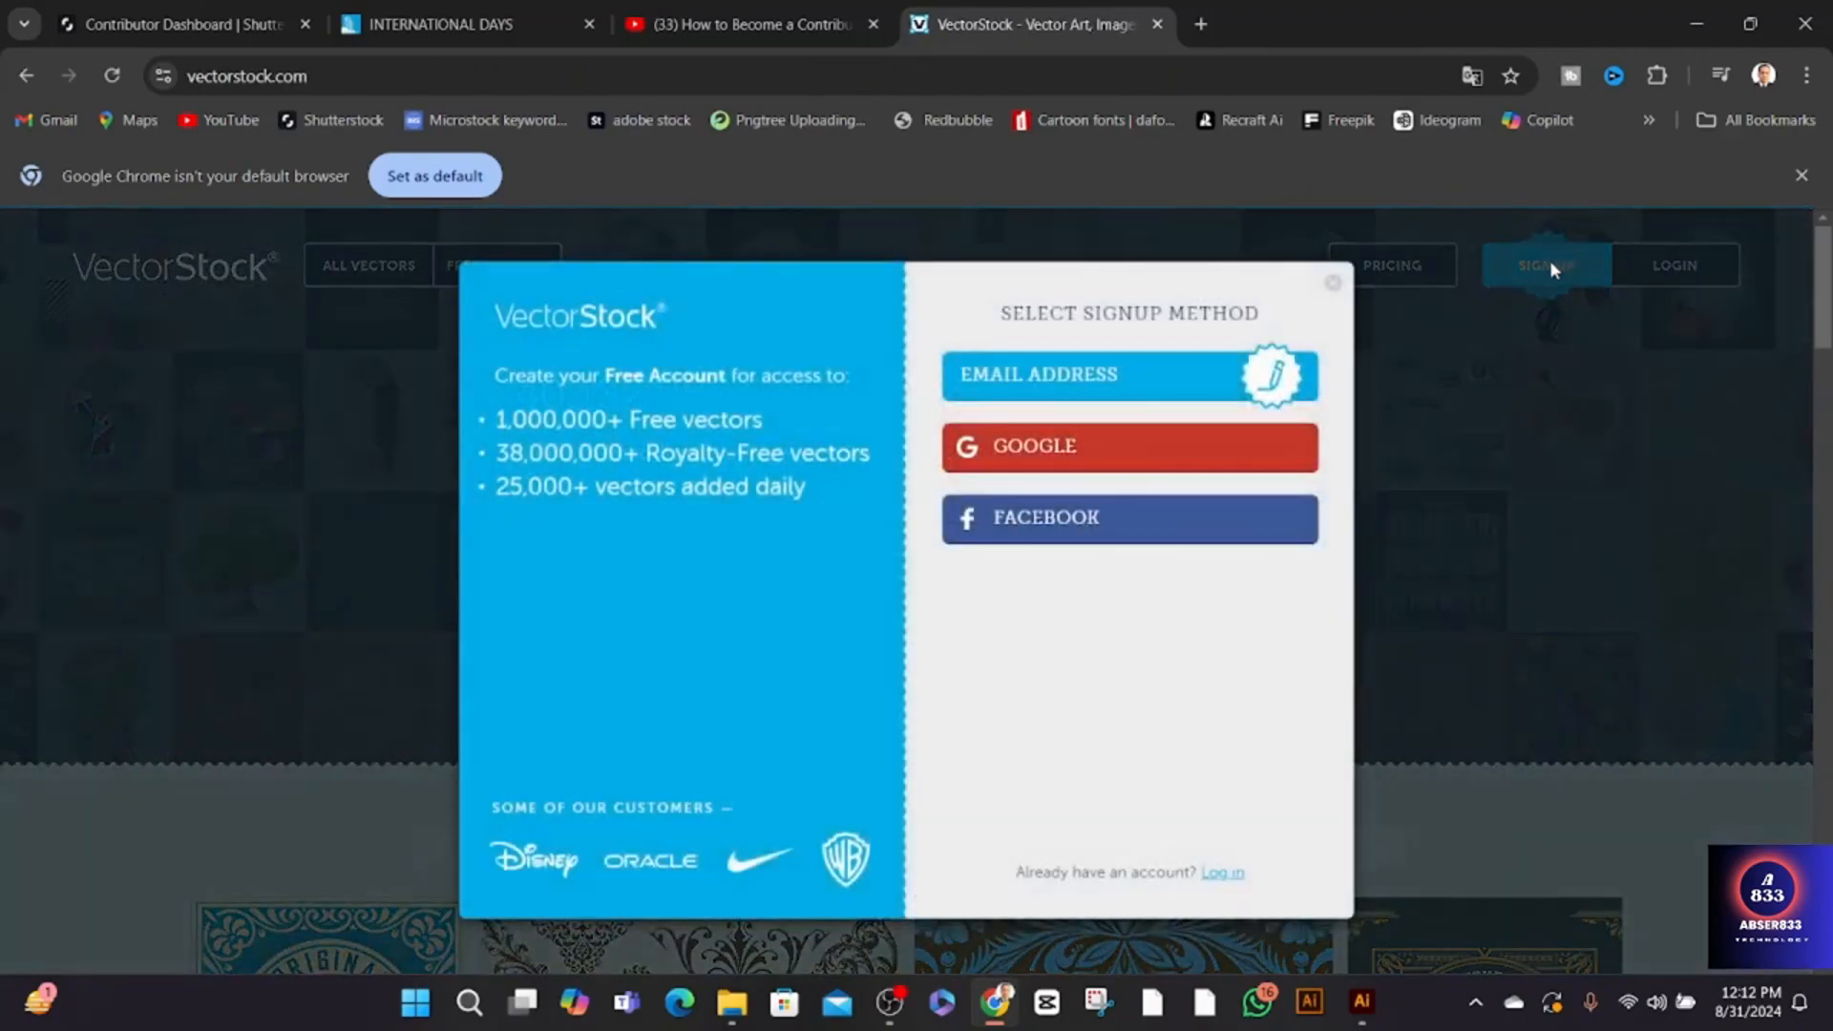
click(1058, 373)
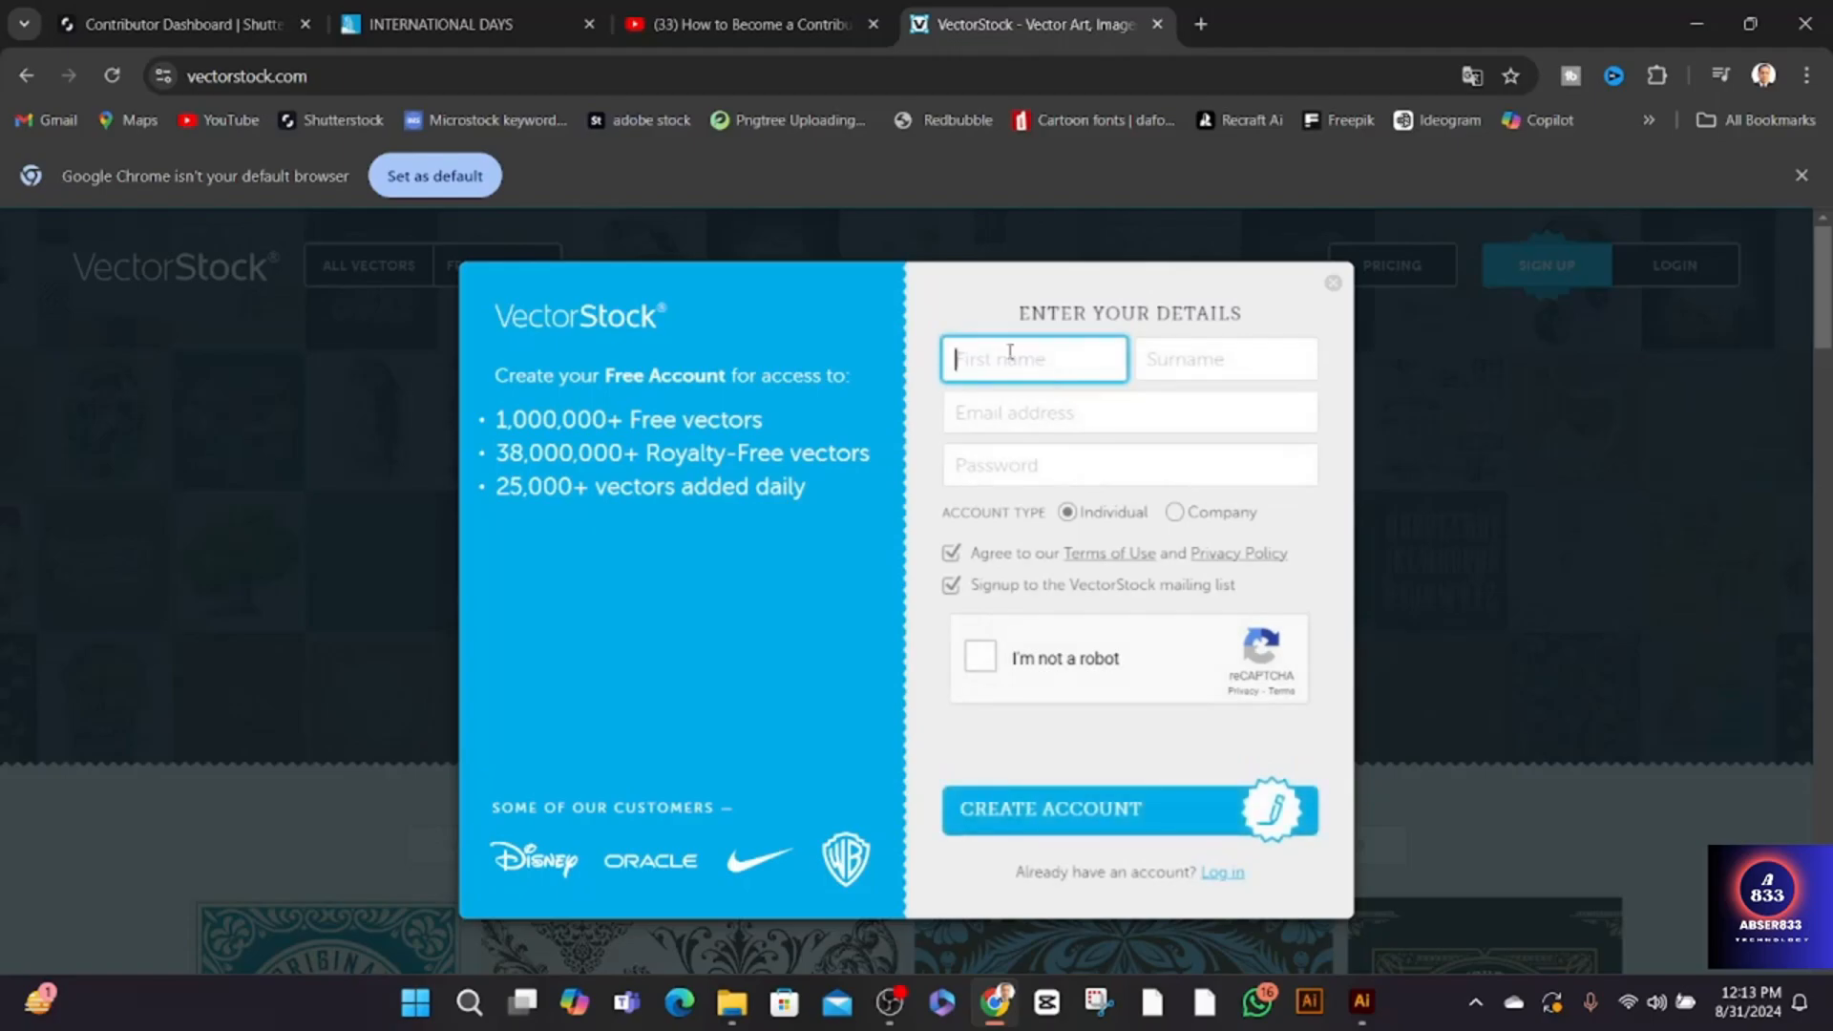
click(1007, 359)
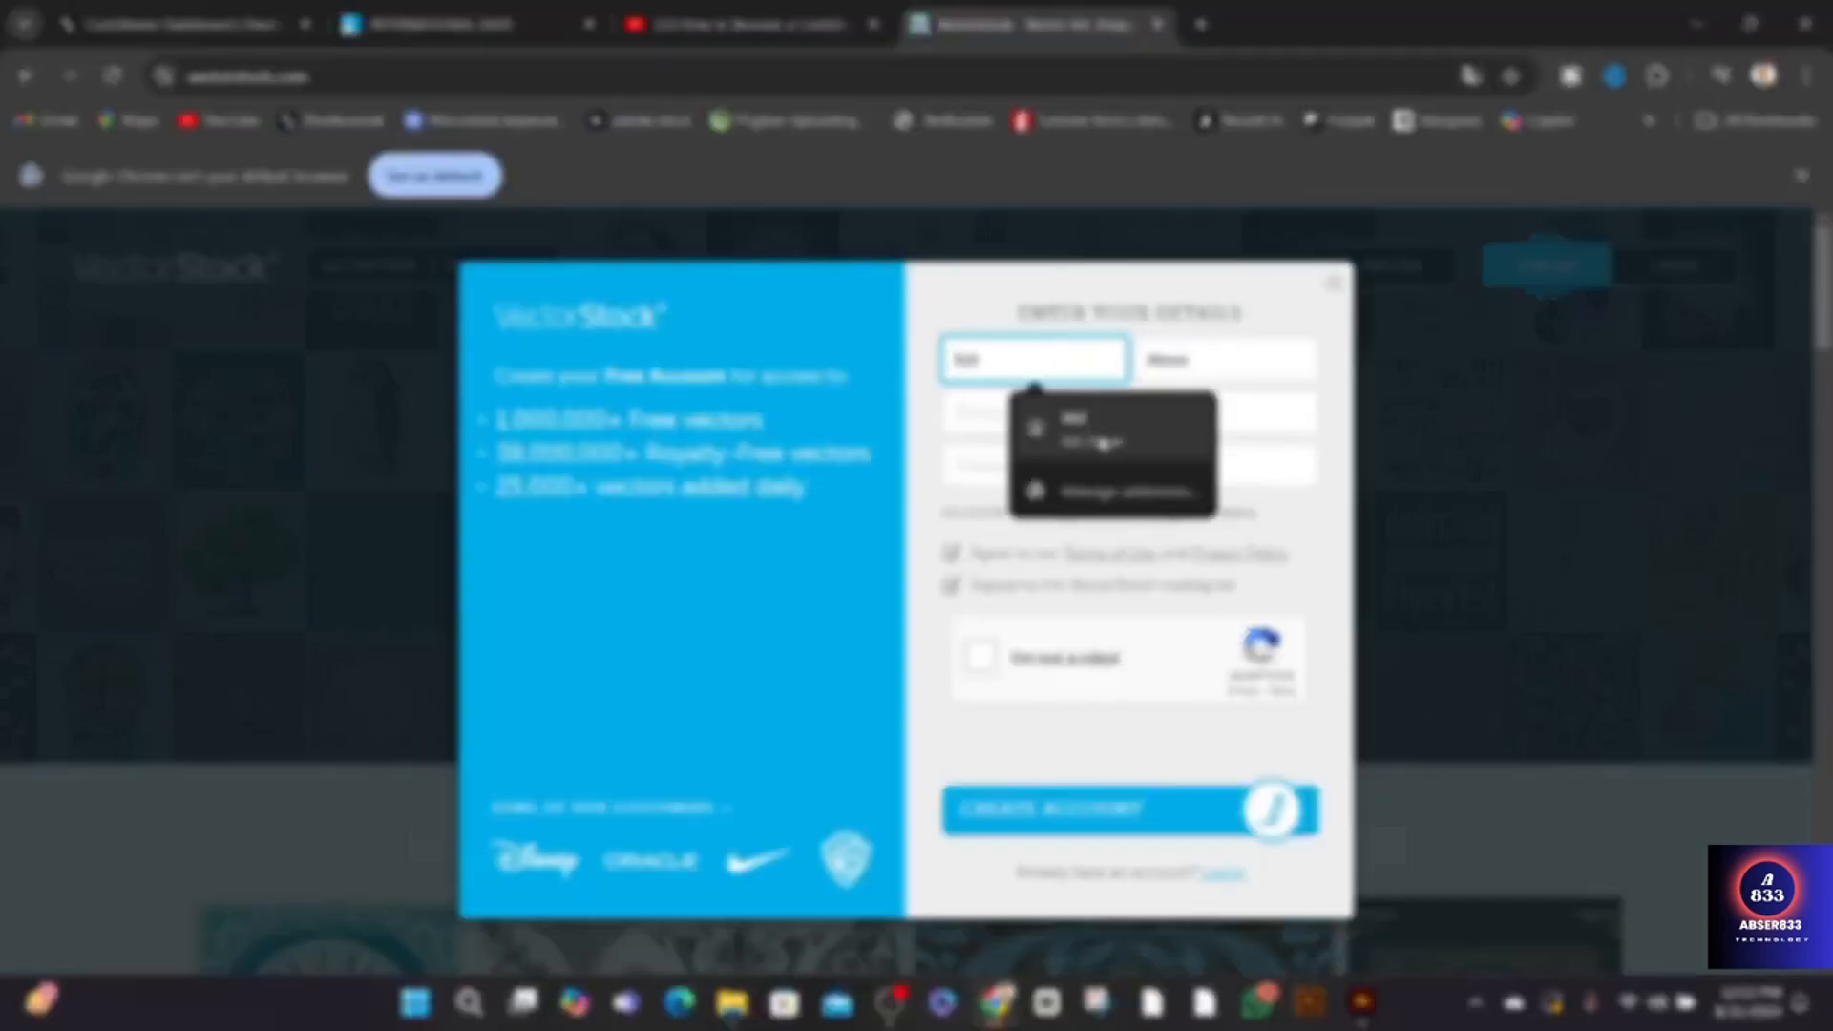
click(1102, 444)
click(1039, 412)
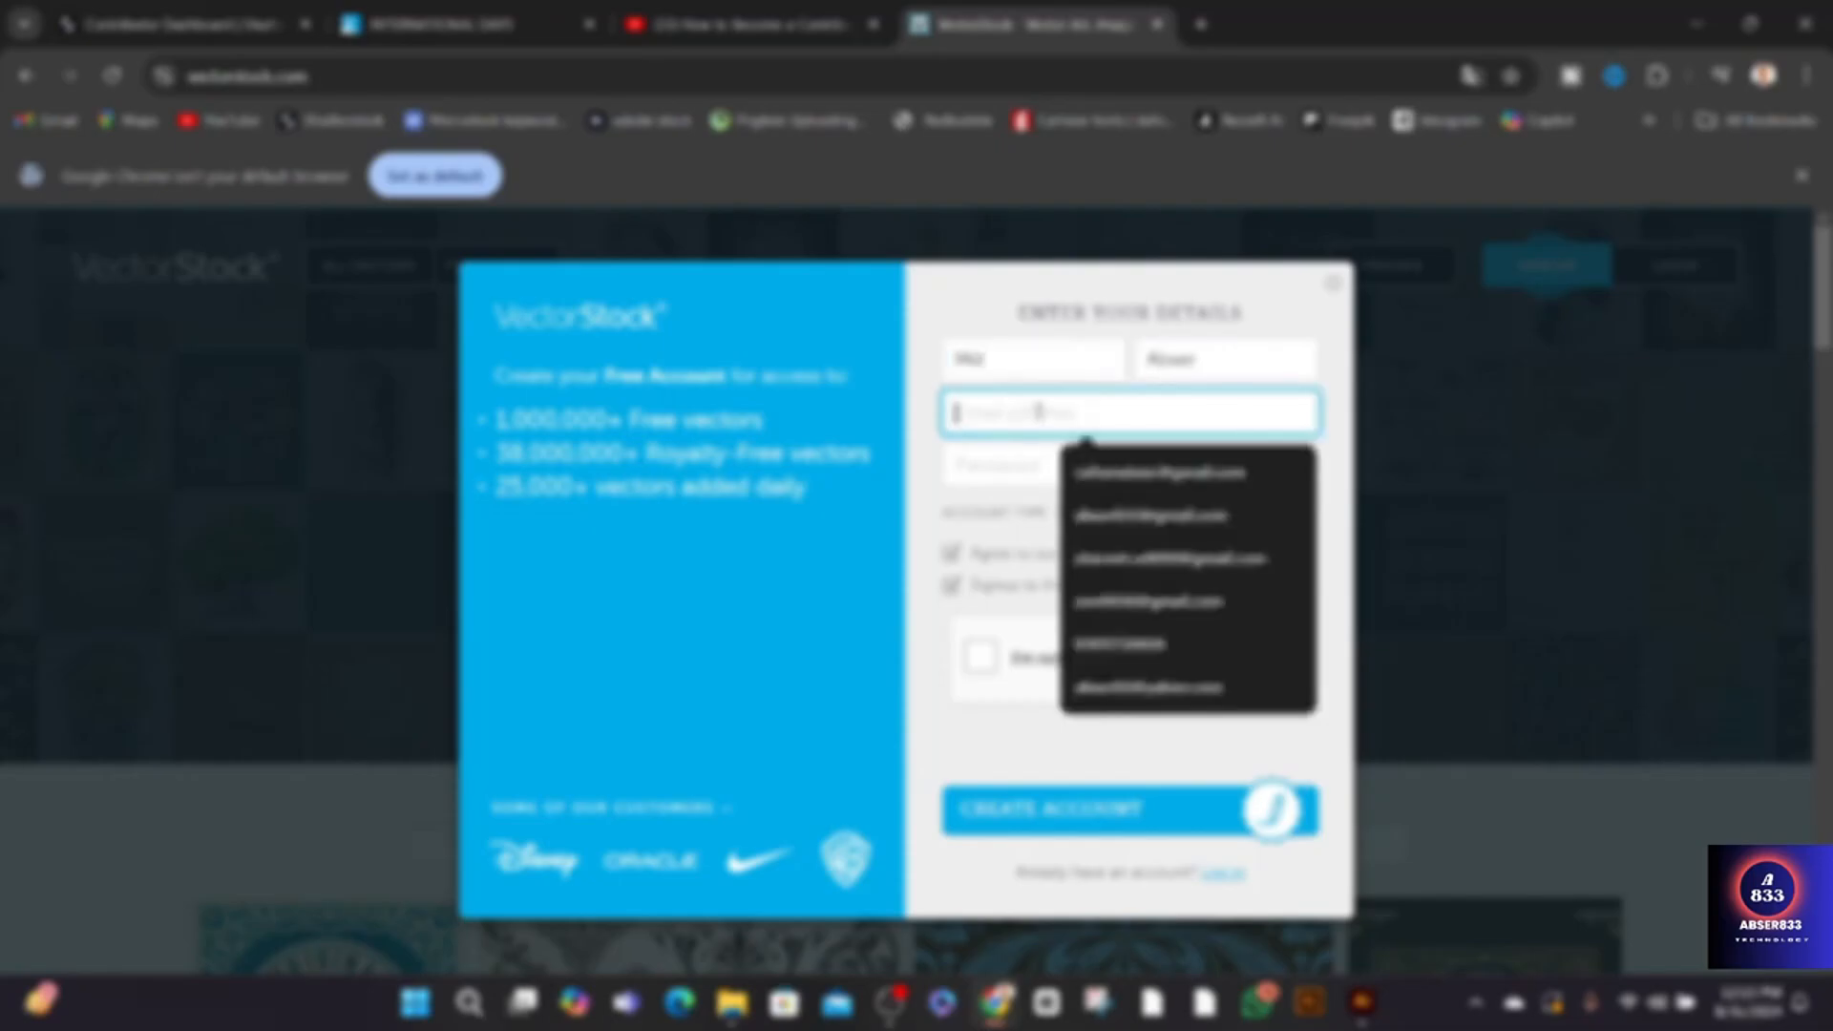
click(1095, 515)
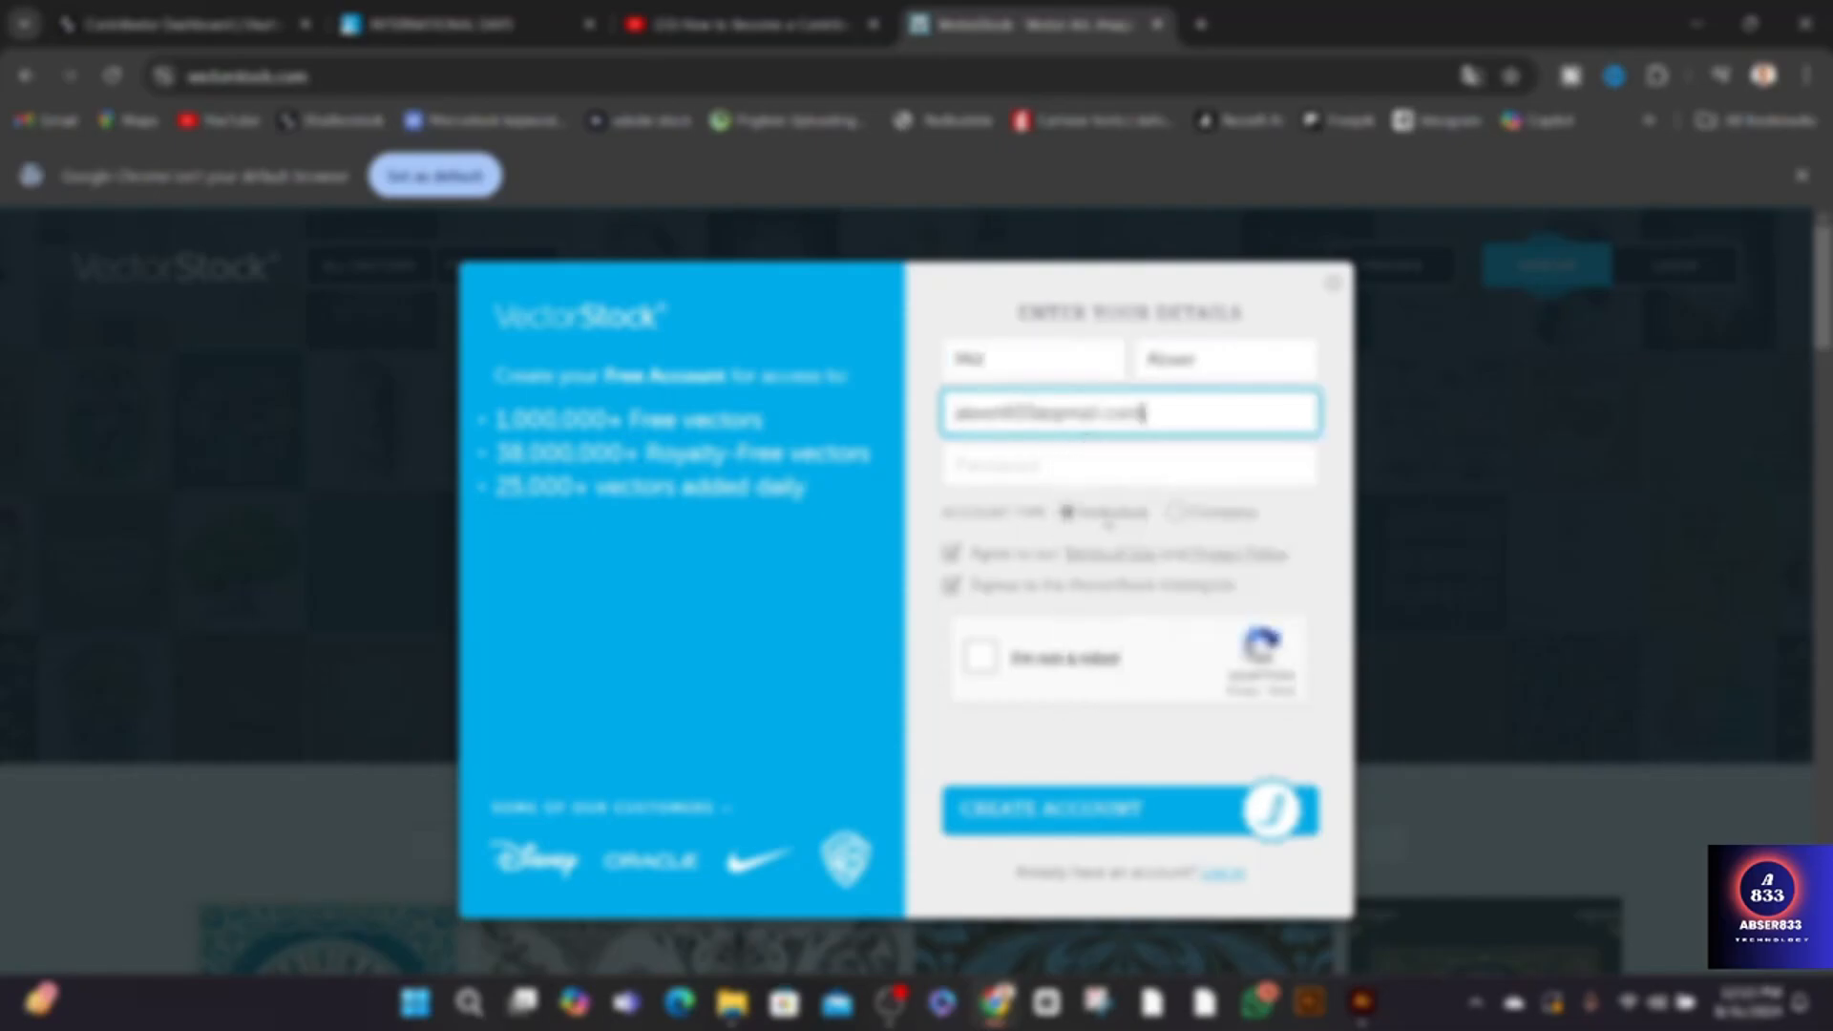
- Enter the account password, complete the robot check, create the account, and save the login in the browser
click(997, 465)
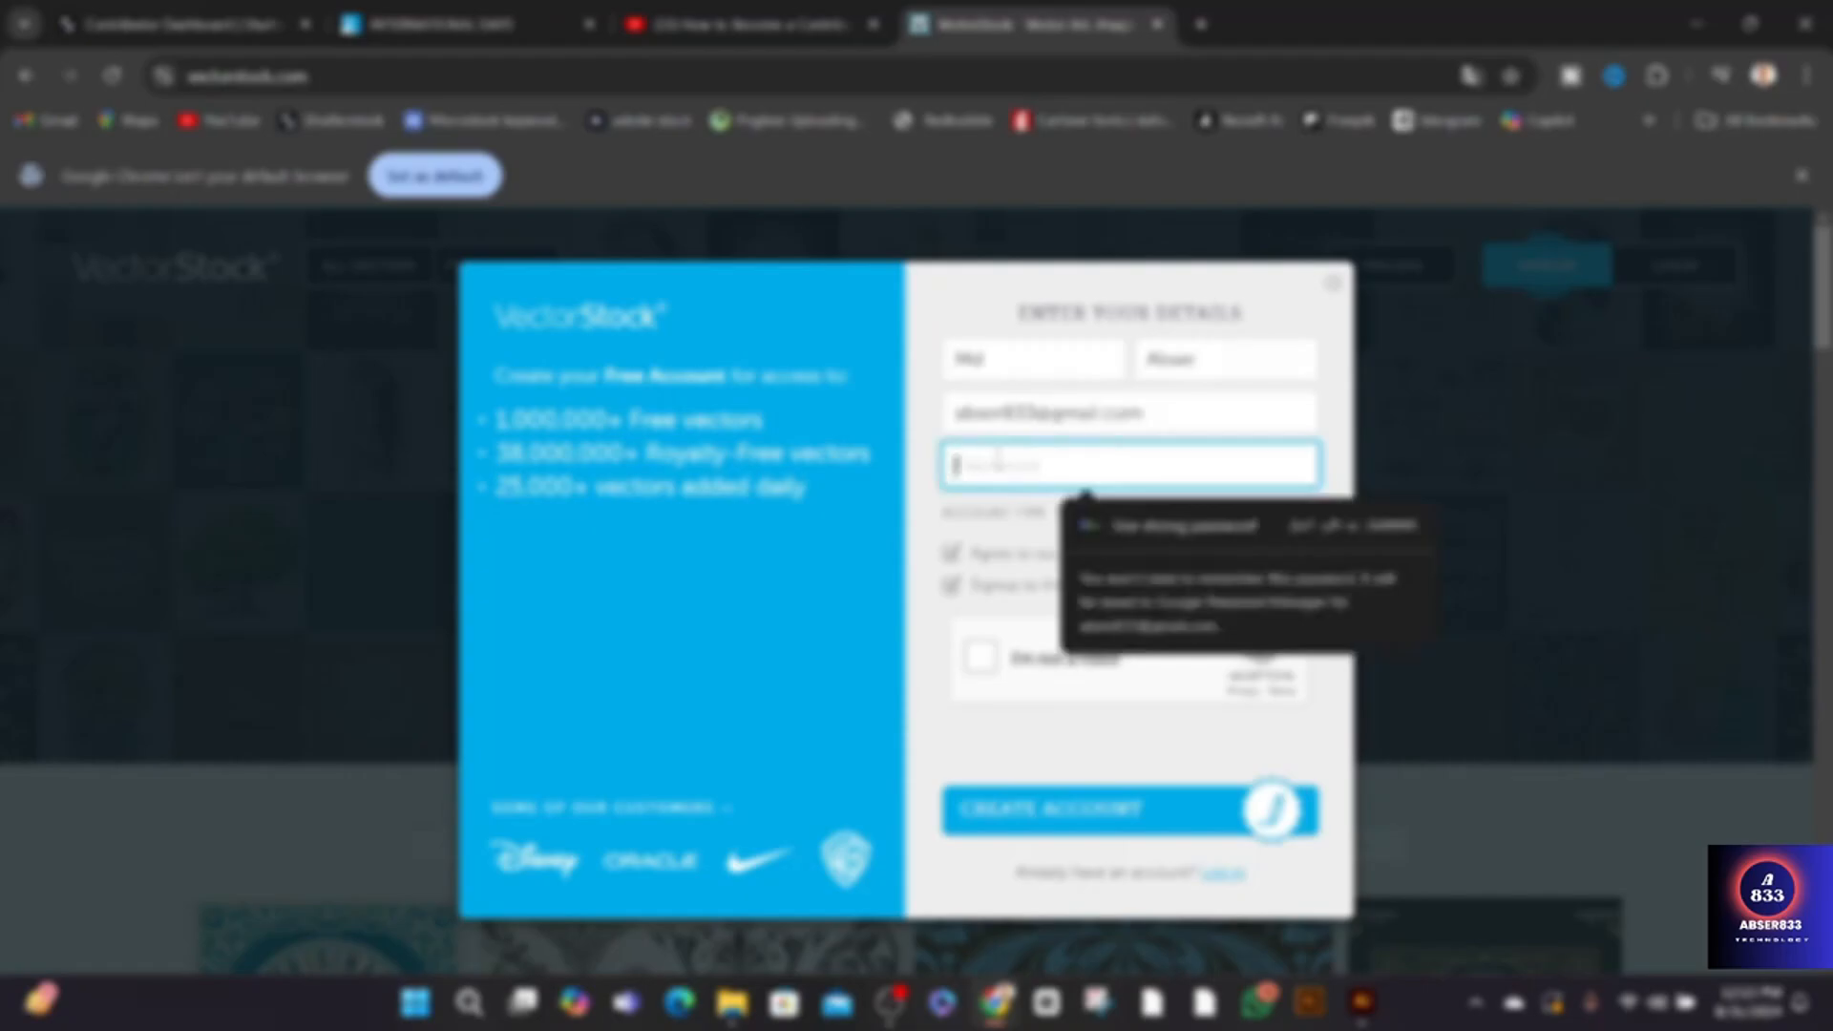
text(••)
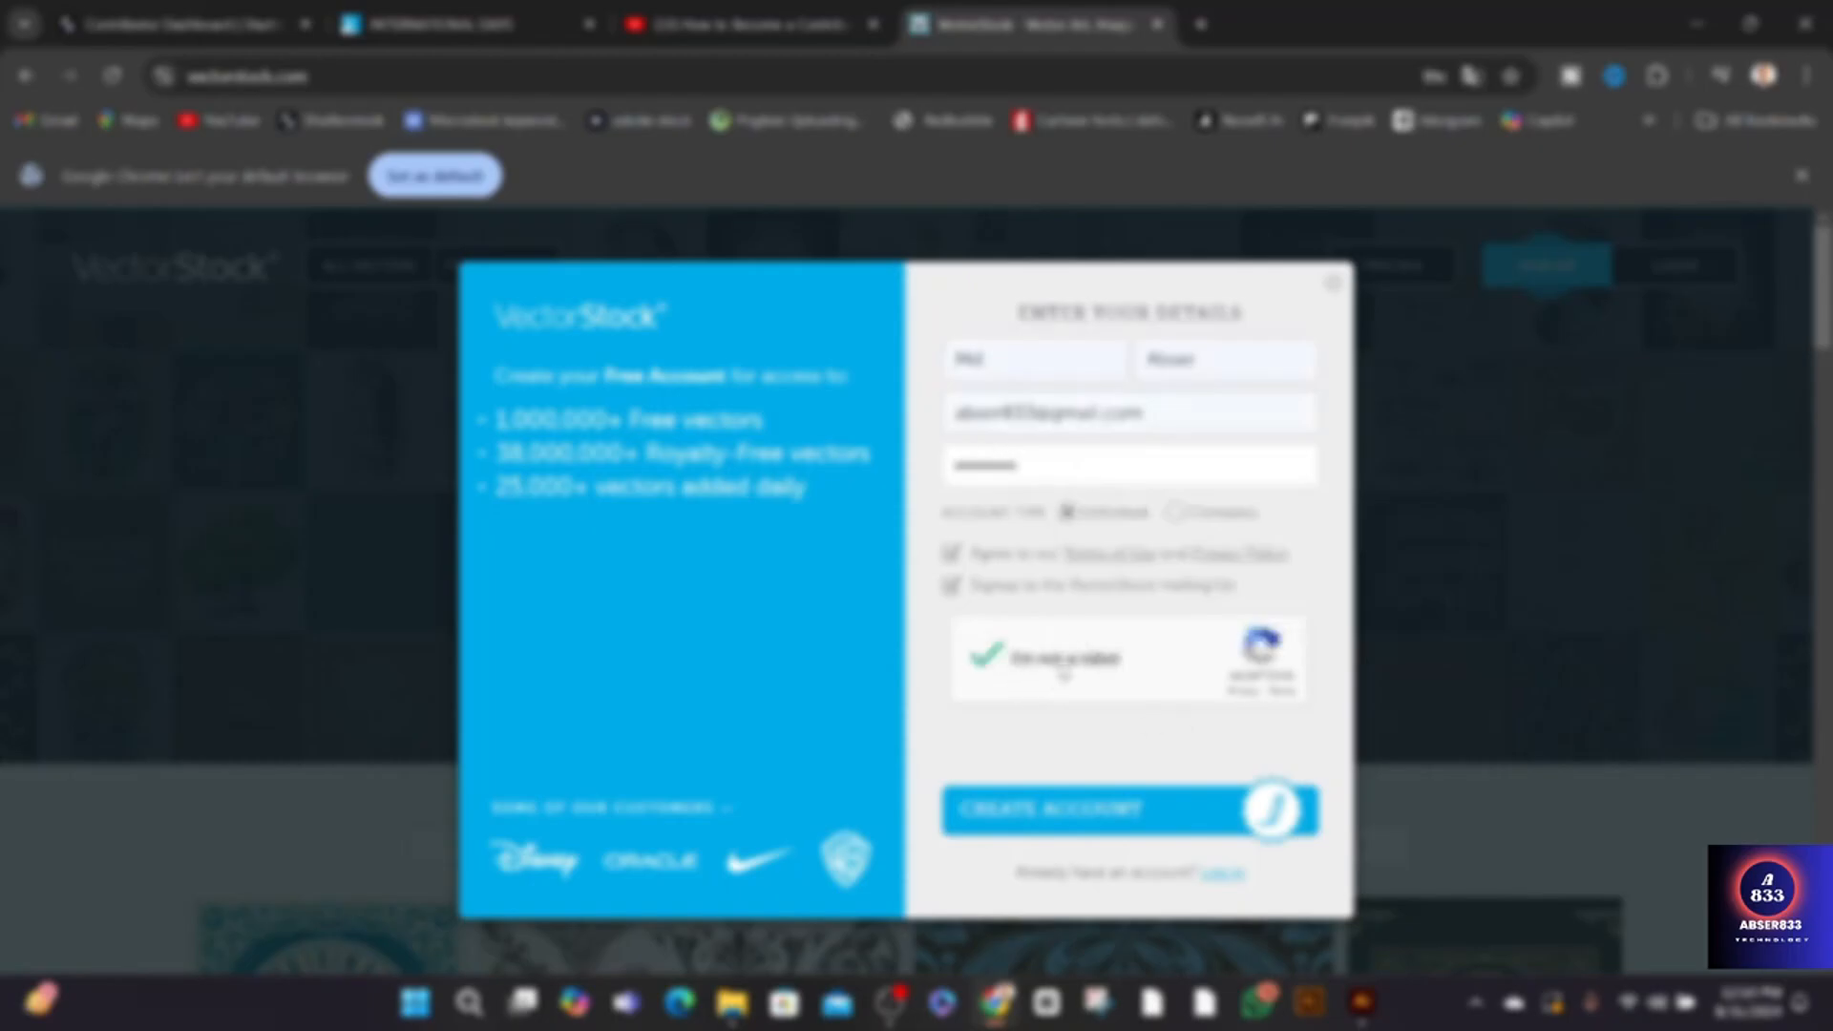
click(1091, 821)
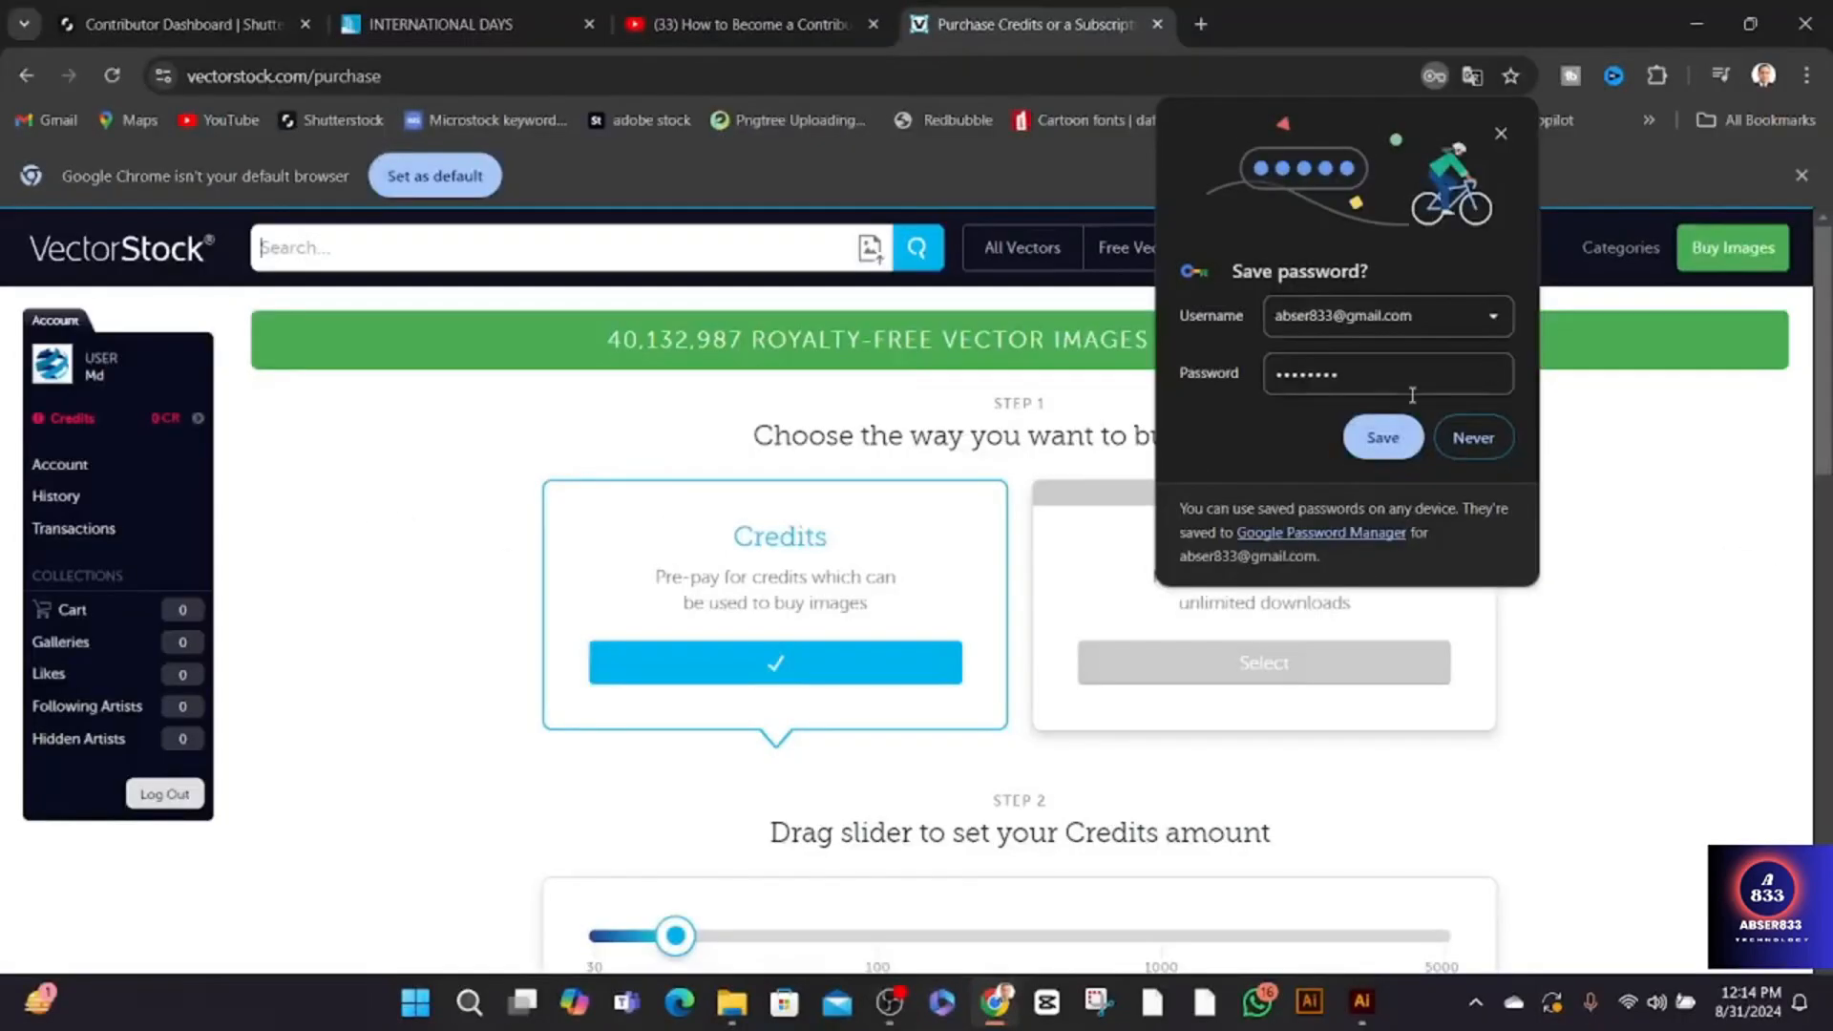
click(1384, 438)
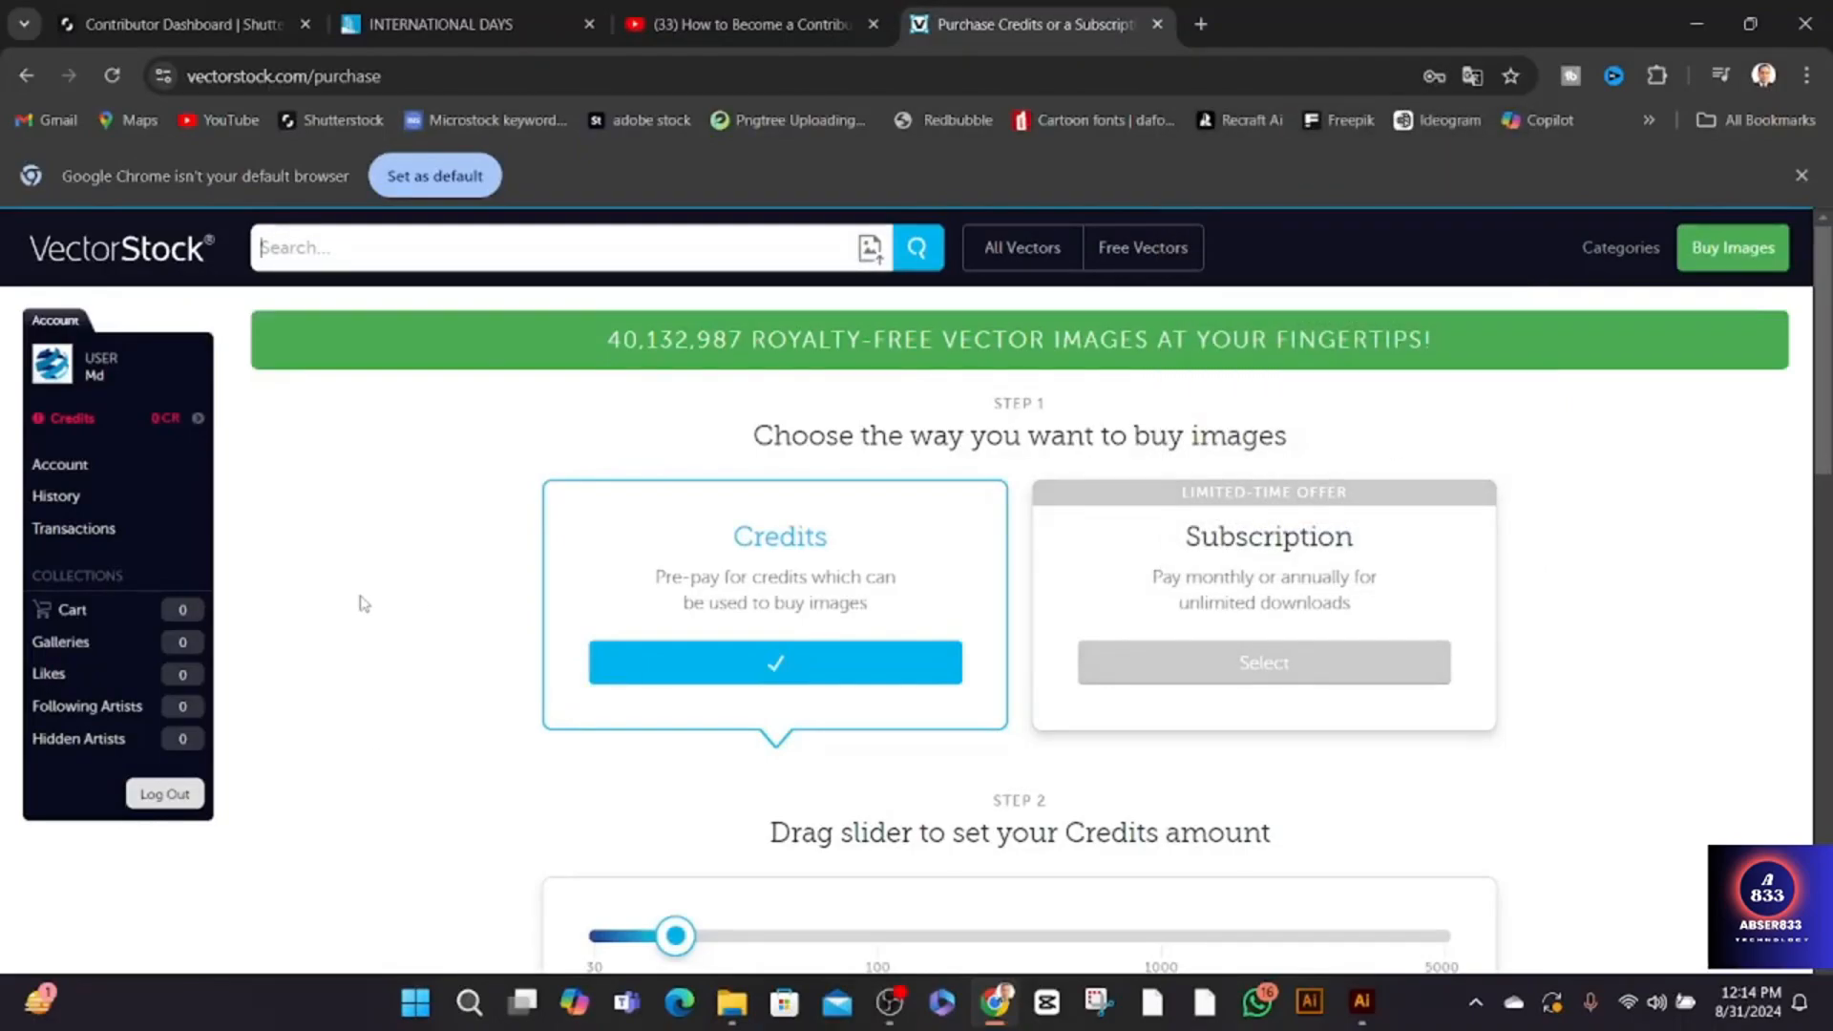
- Open the VectorStock account page, review its edit form, and show the Sell Vectors contributor application
scroll(463, 506, down, 4)
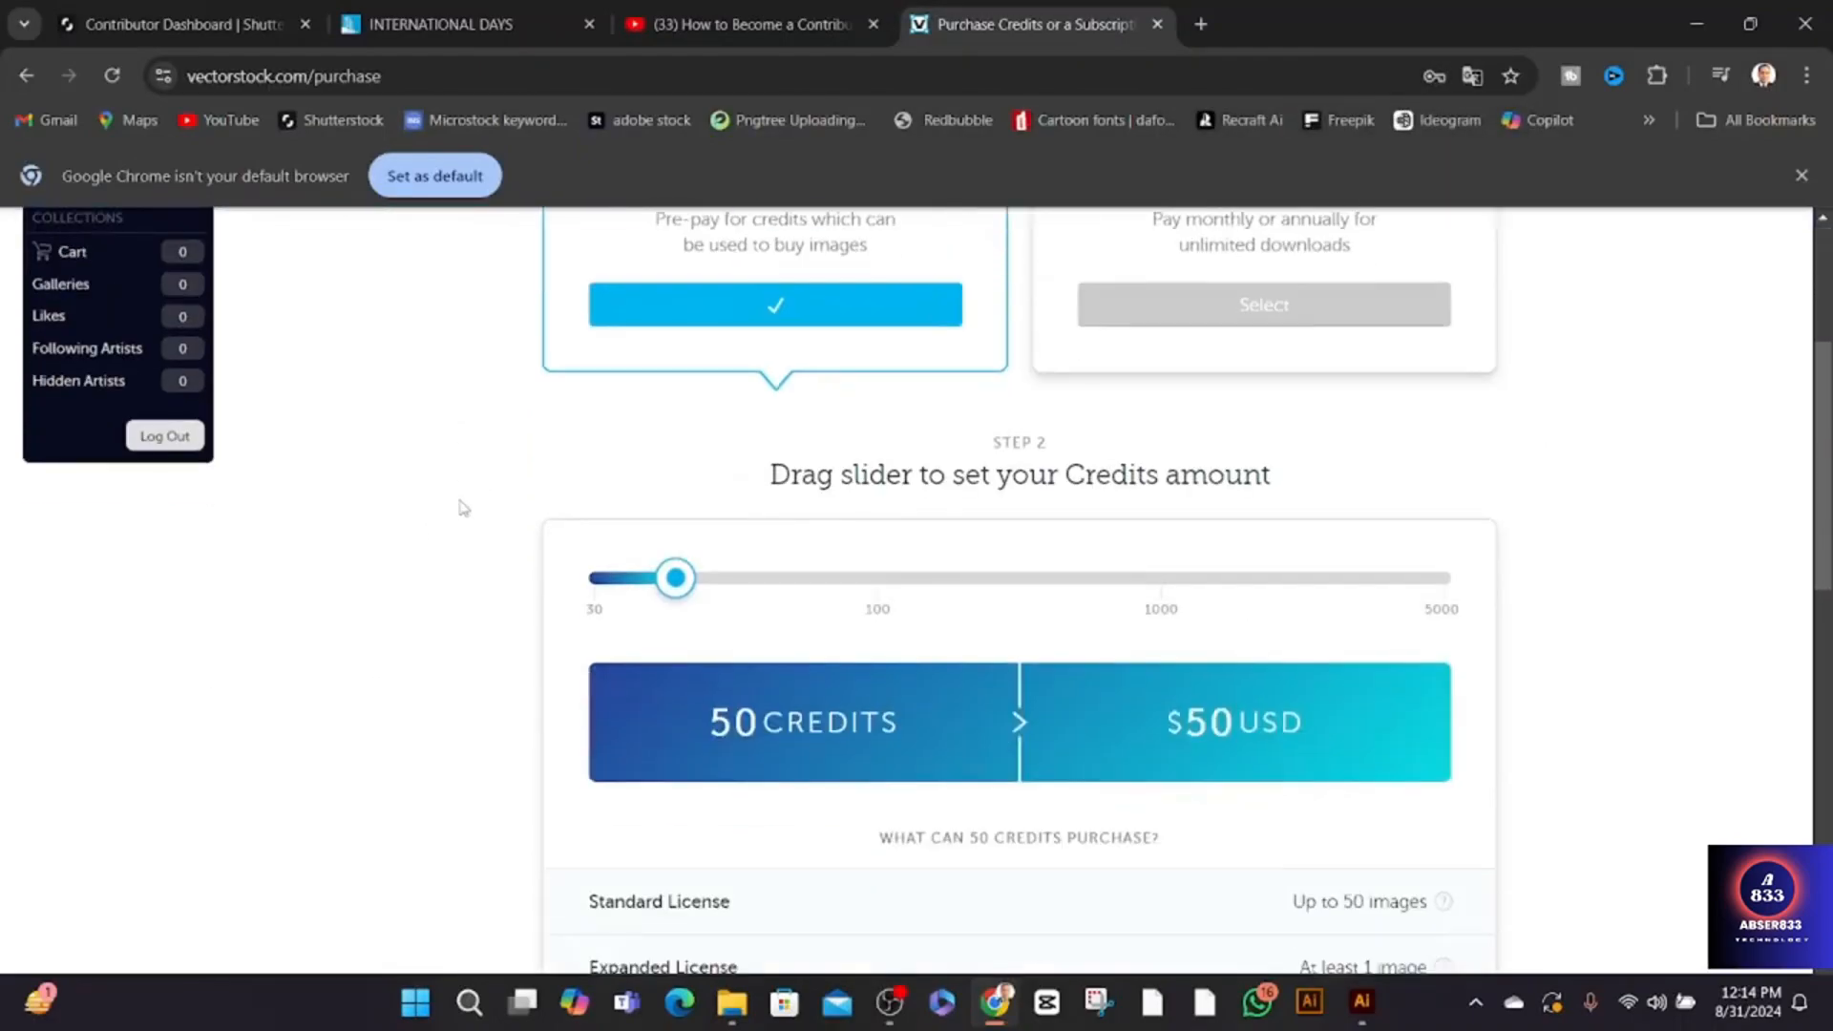
scroll(463, 505, up, 4)
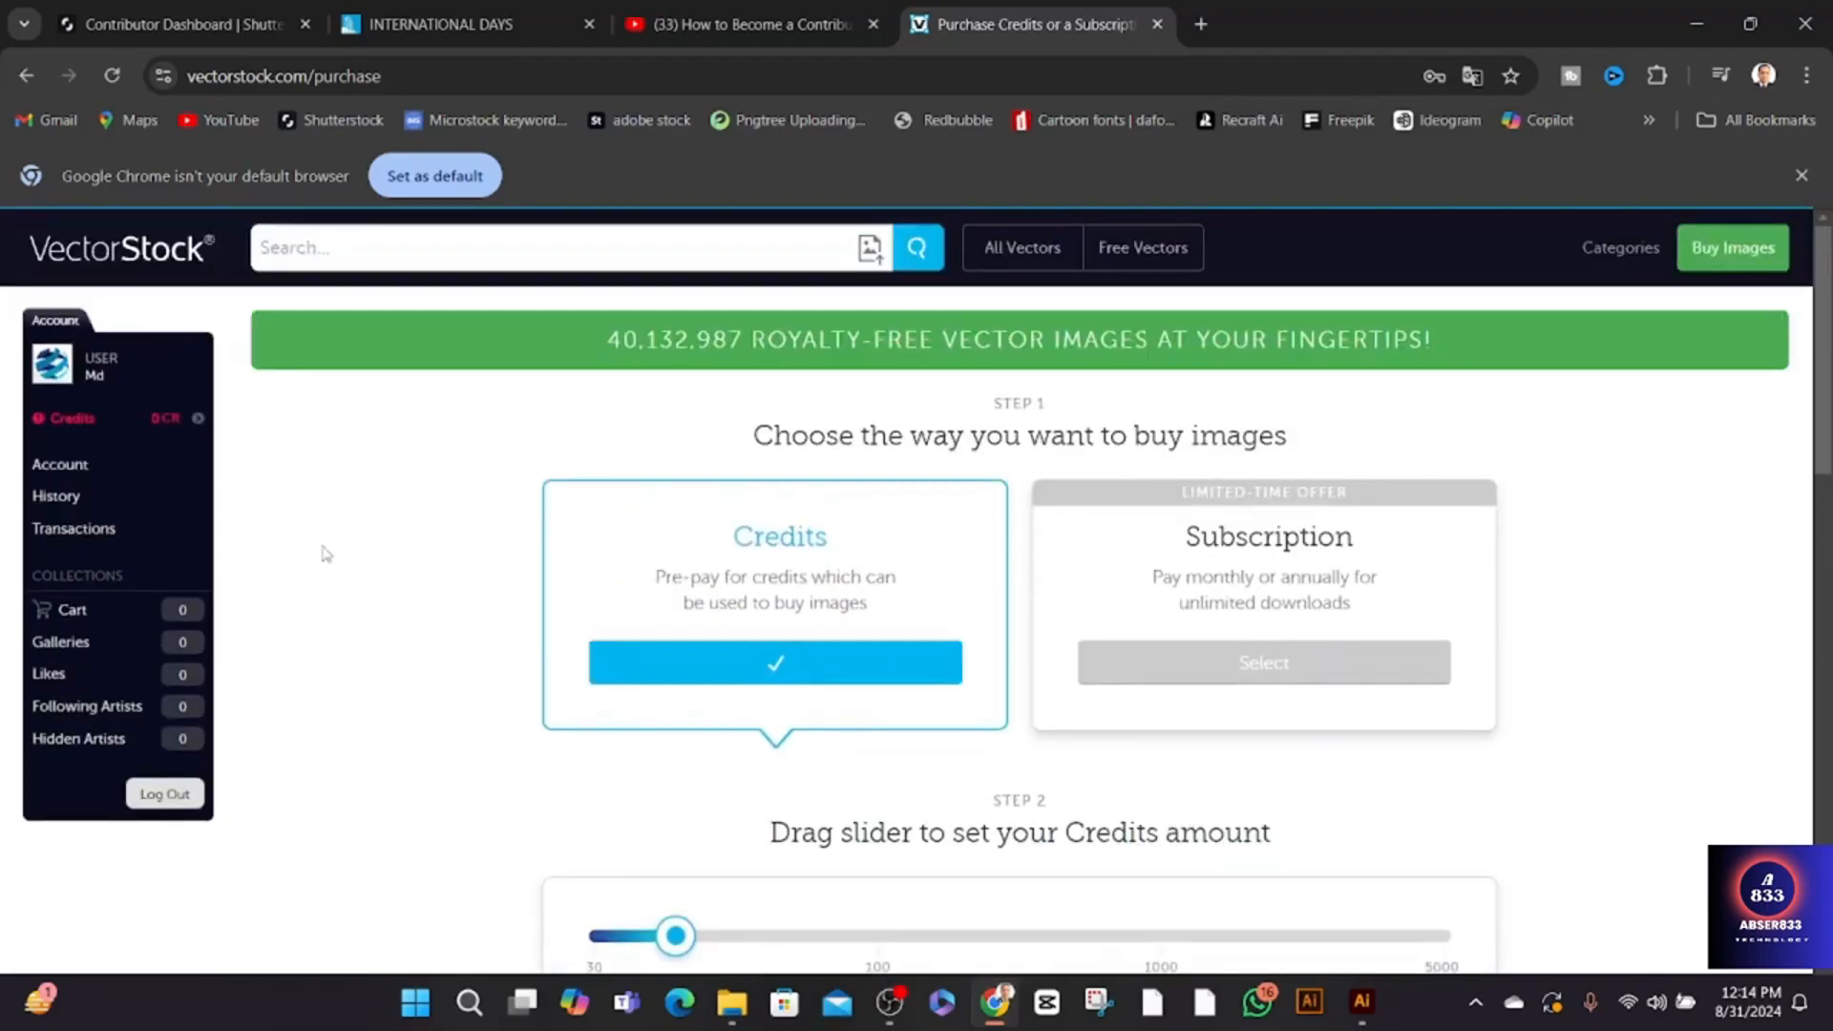
click(72, 468)
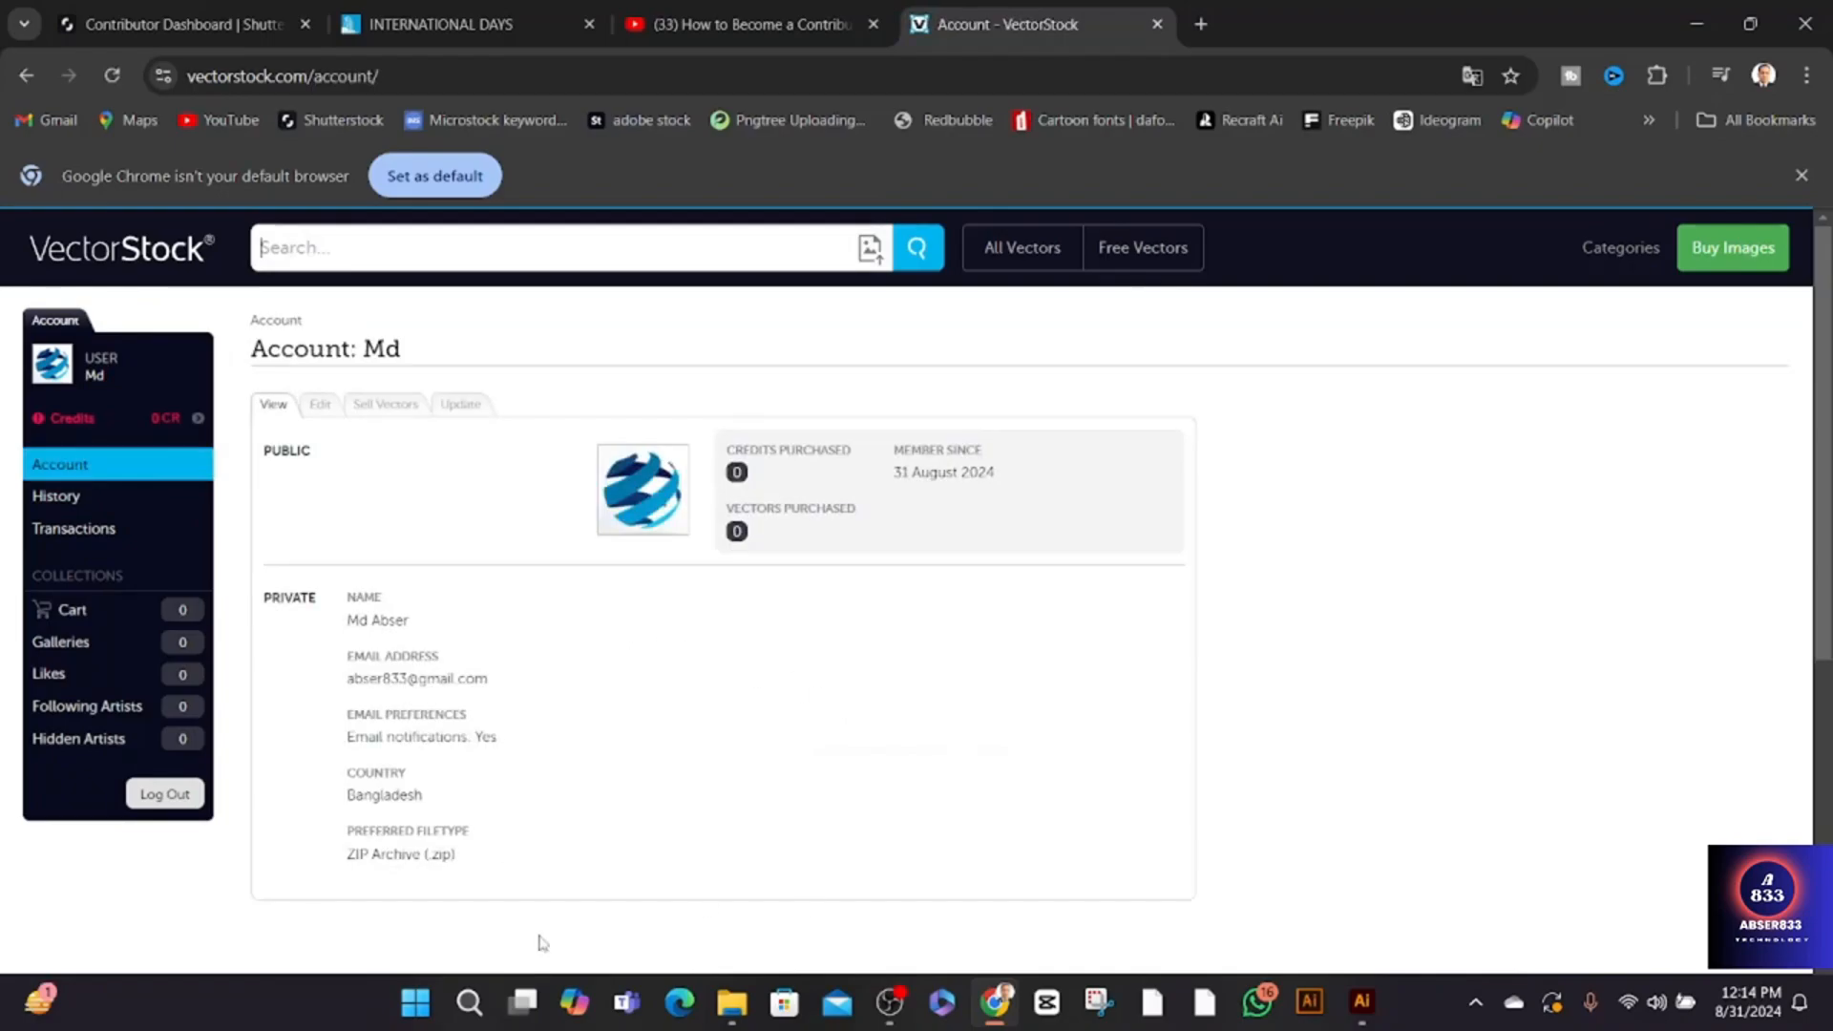
click(320, 405)
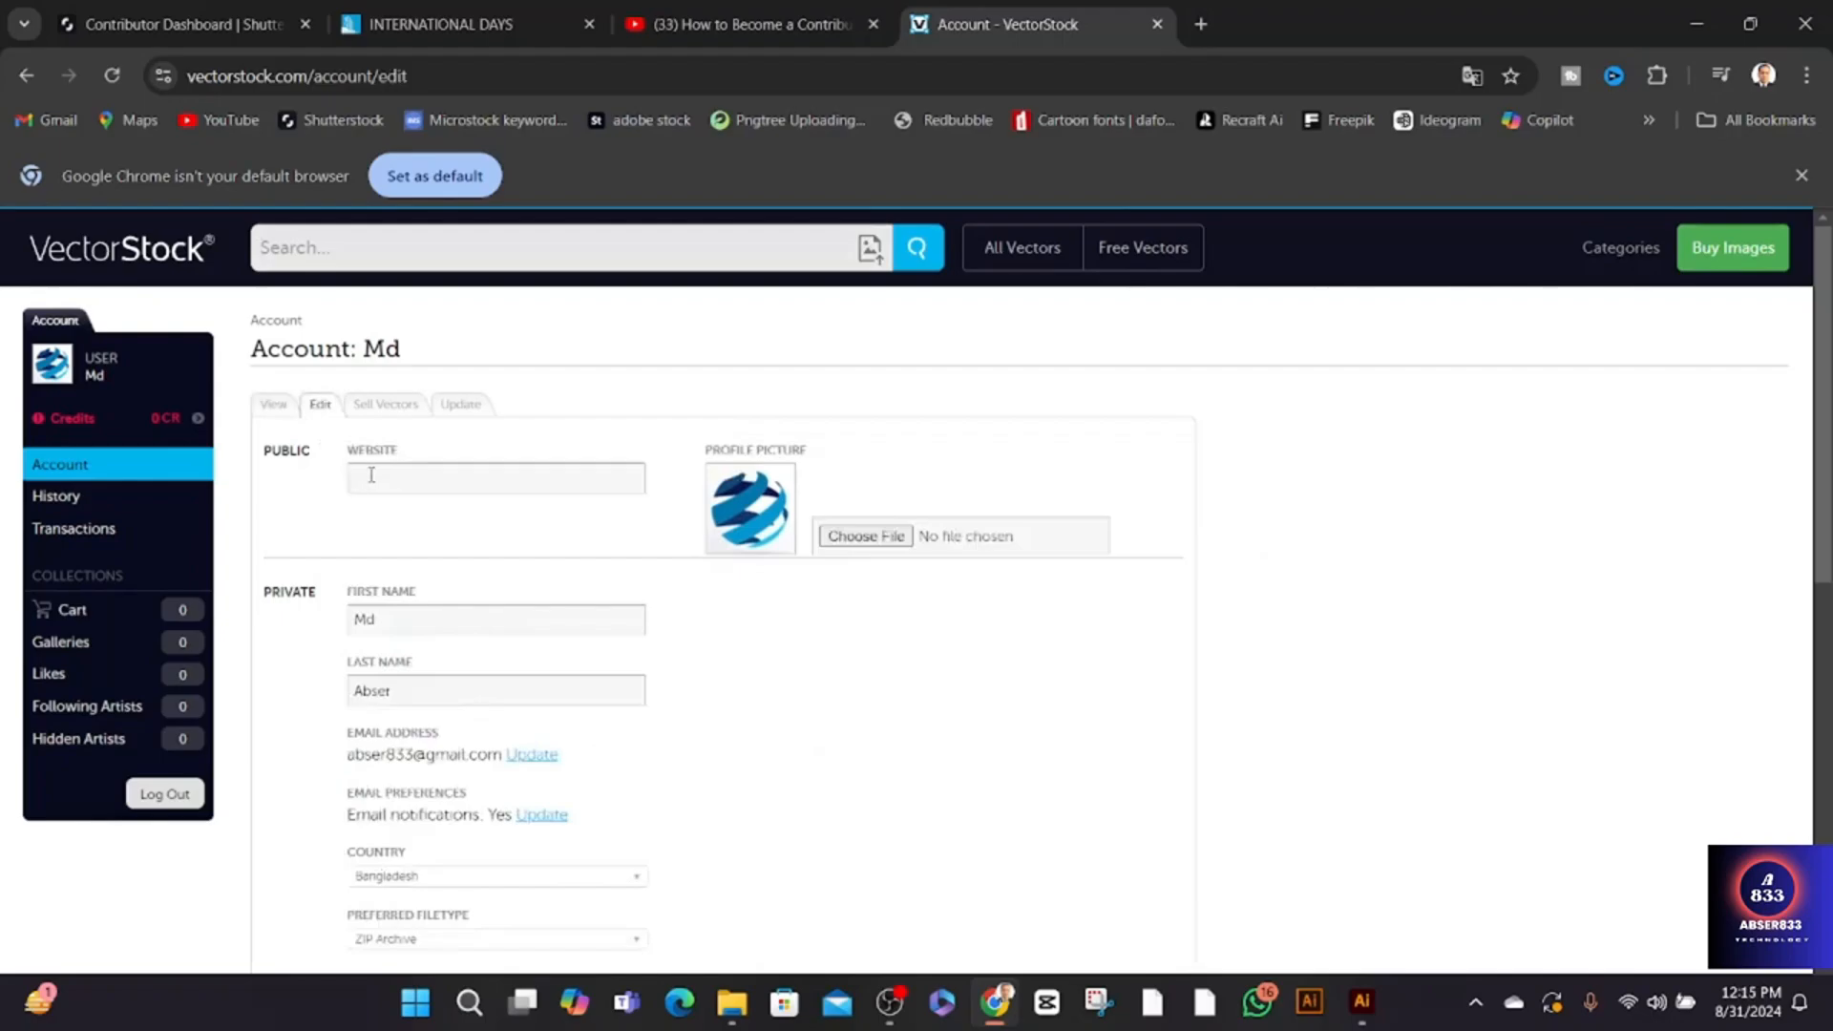
click(408, 489)
scroll(449, 851, down, 3)
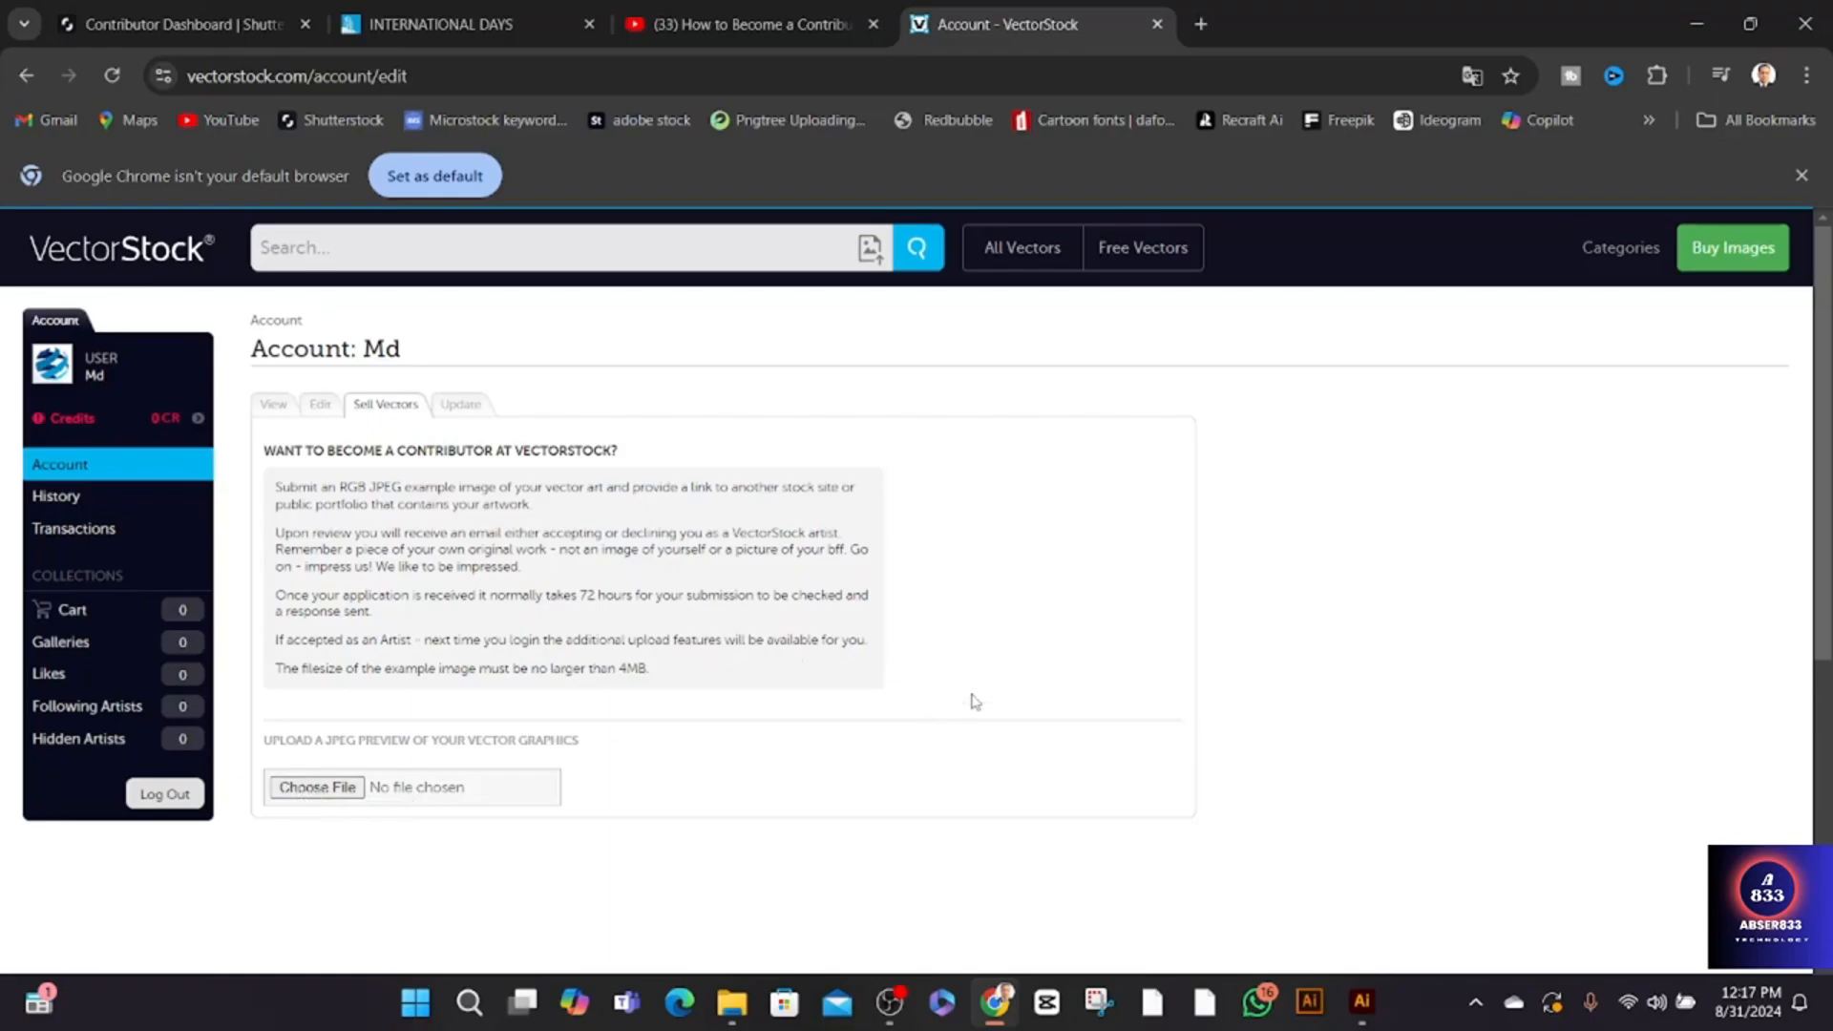
- Minimize the browser and switch to Illustrator with the "I can do nathing [Converted].eps" T-shirt artwork
click(1698, 23)
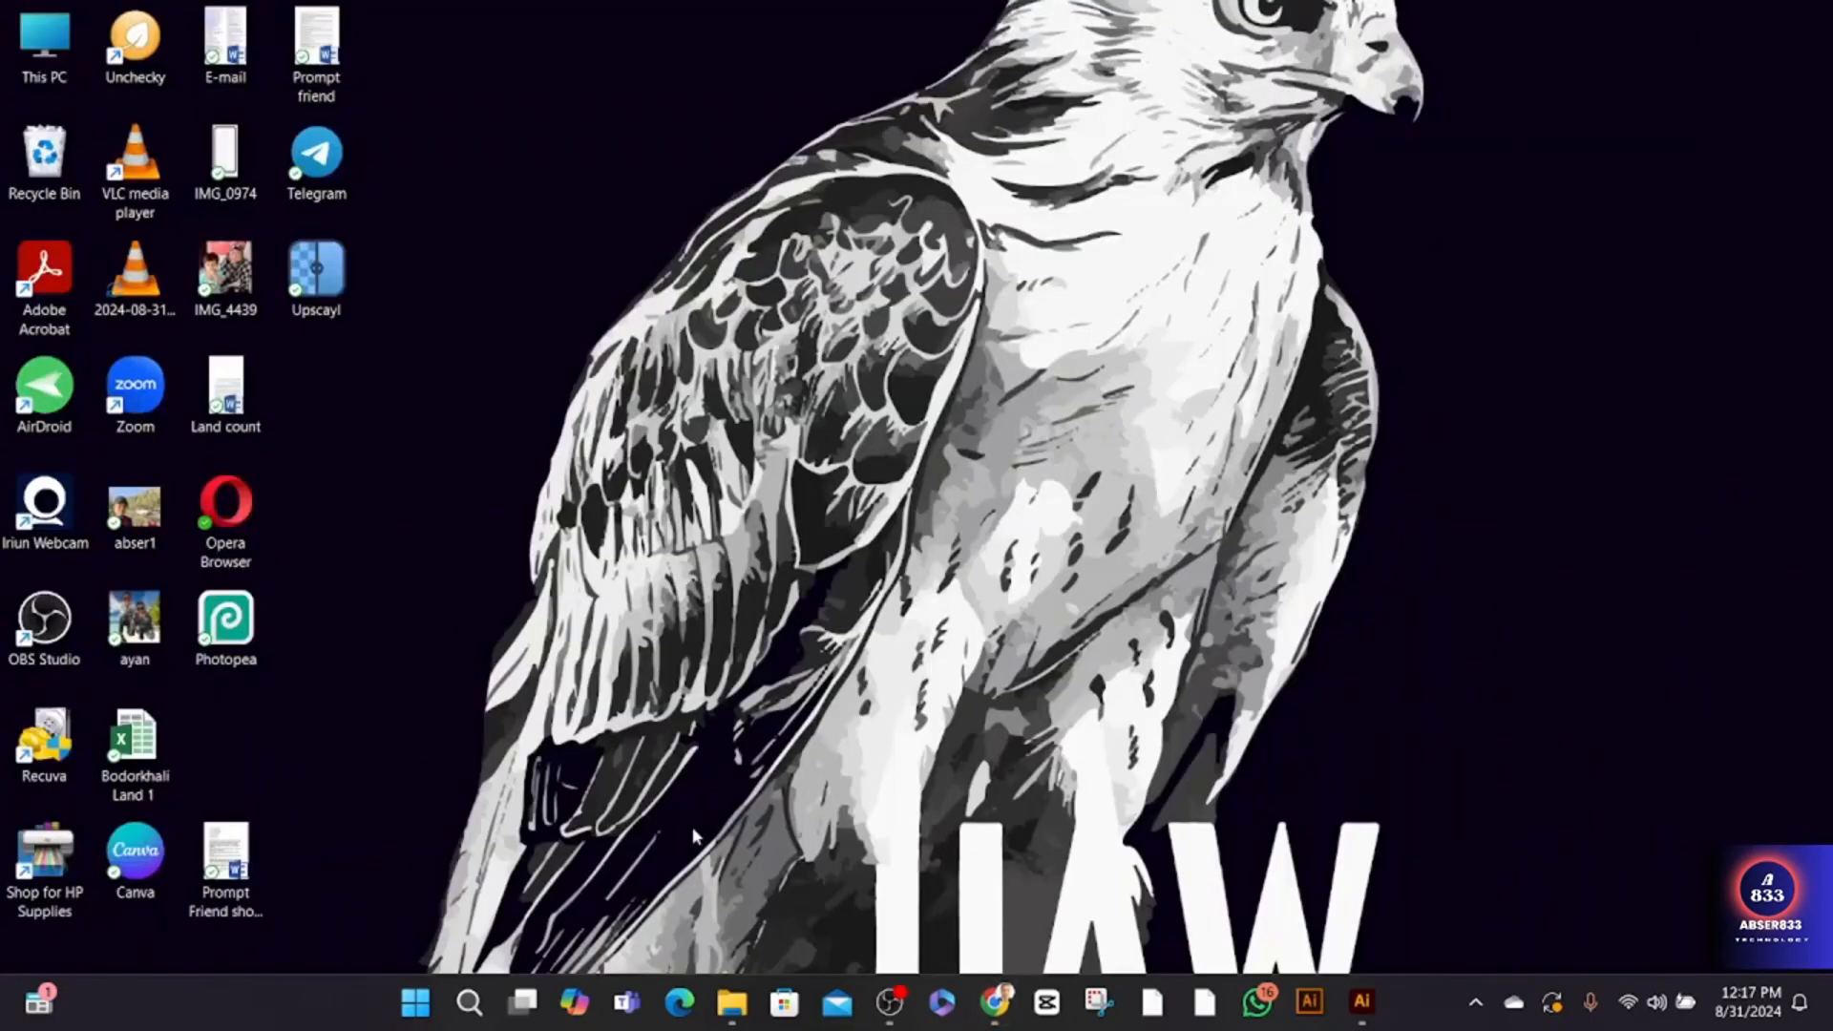
mouse_move(1360, 1014)
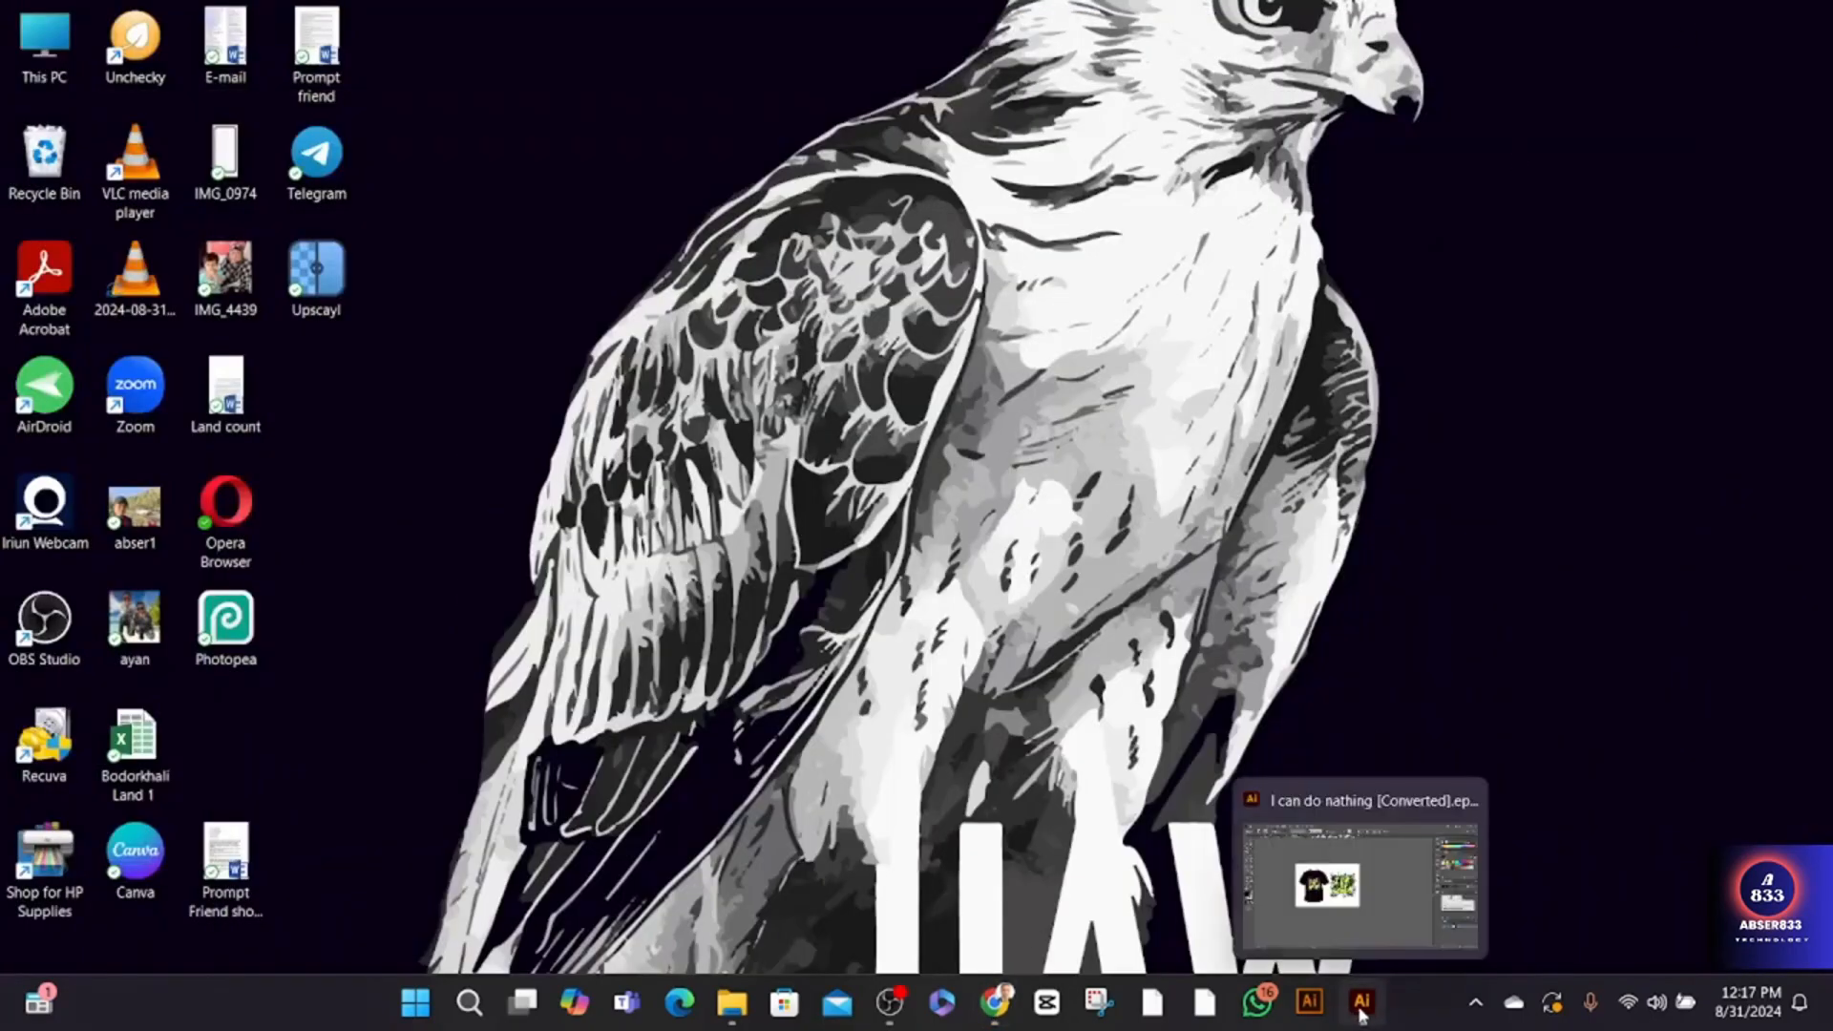
click(1362, 1013)
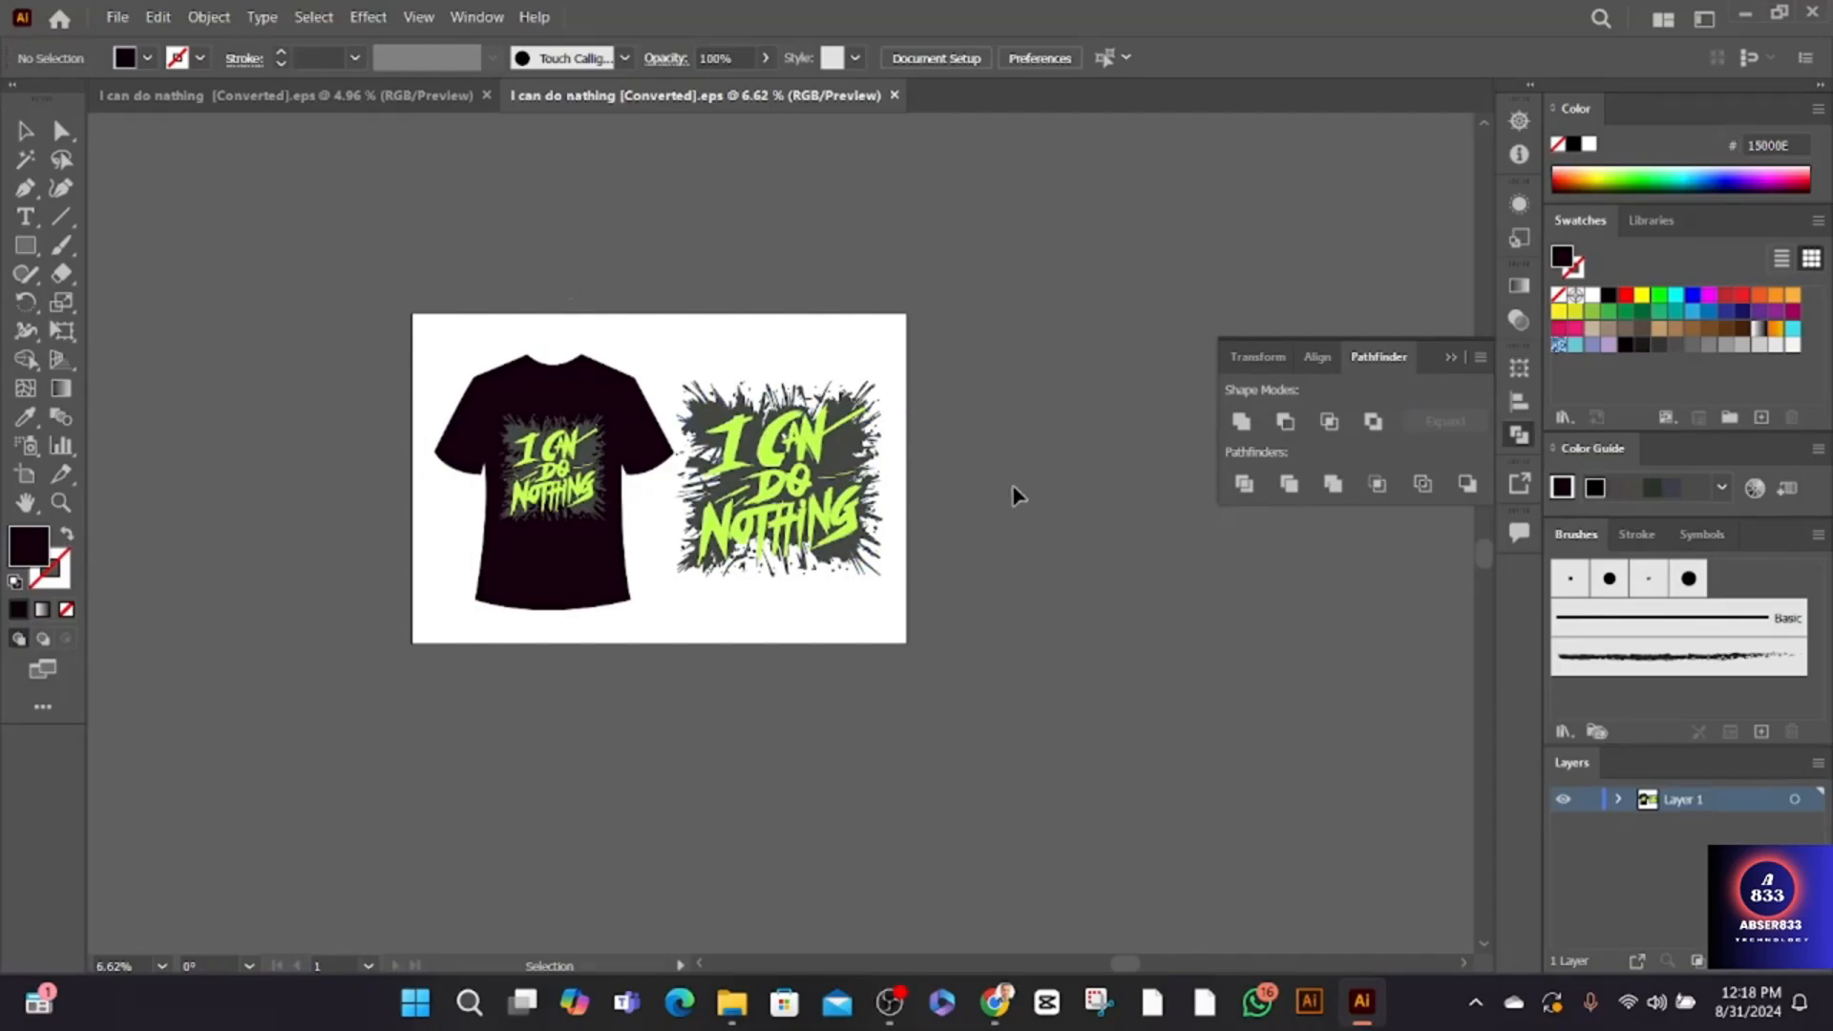
click(475, 409)
click(1180, 615)
- Create a new document 1500 px wide and 1000 px high and fit its artboard in view
key(ctrl+n)
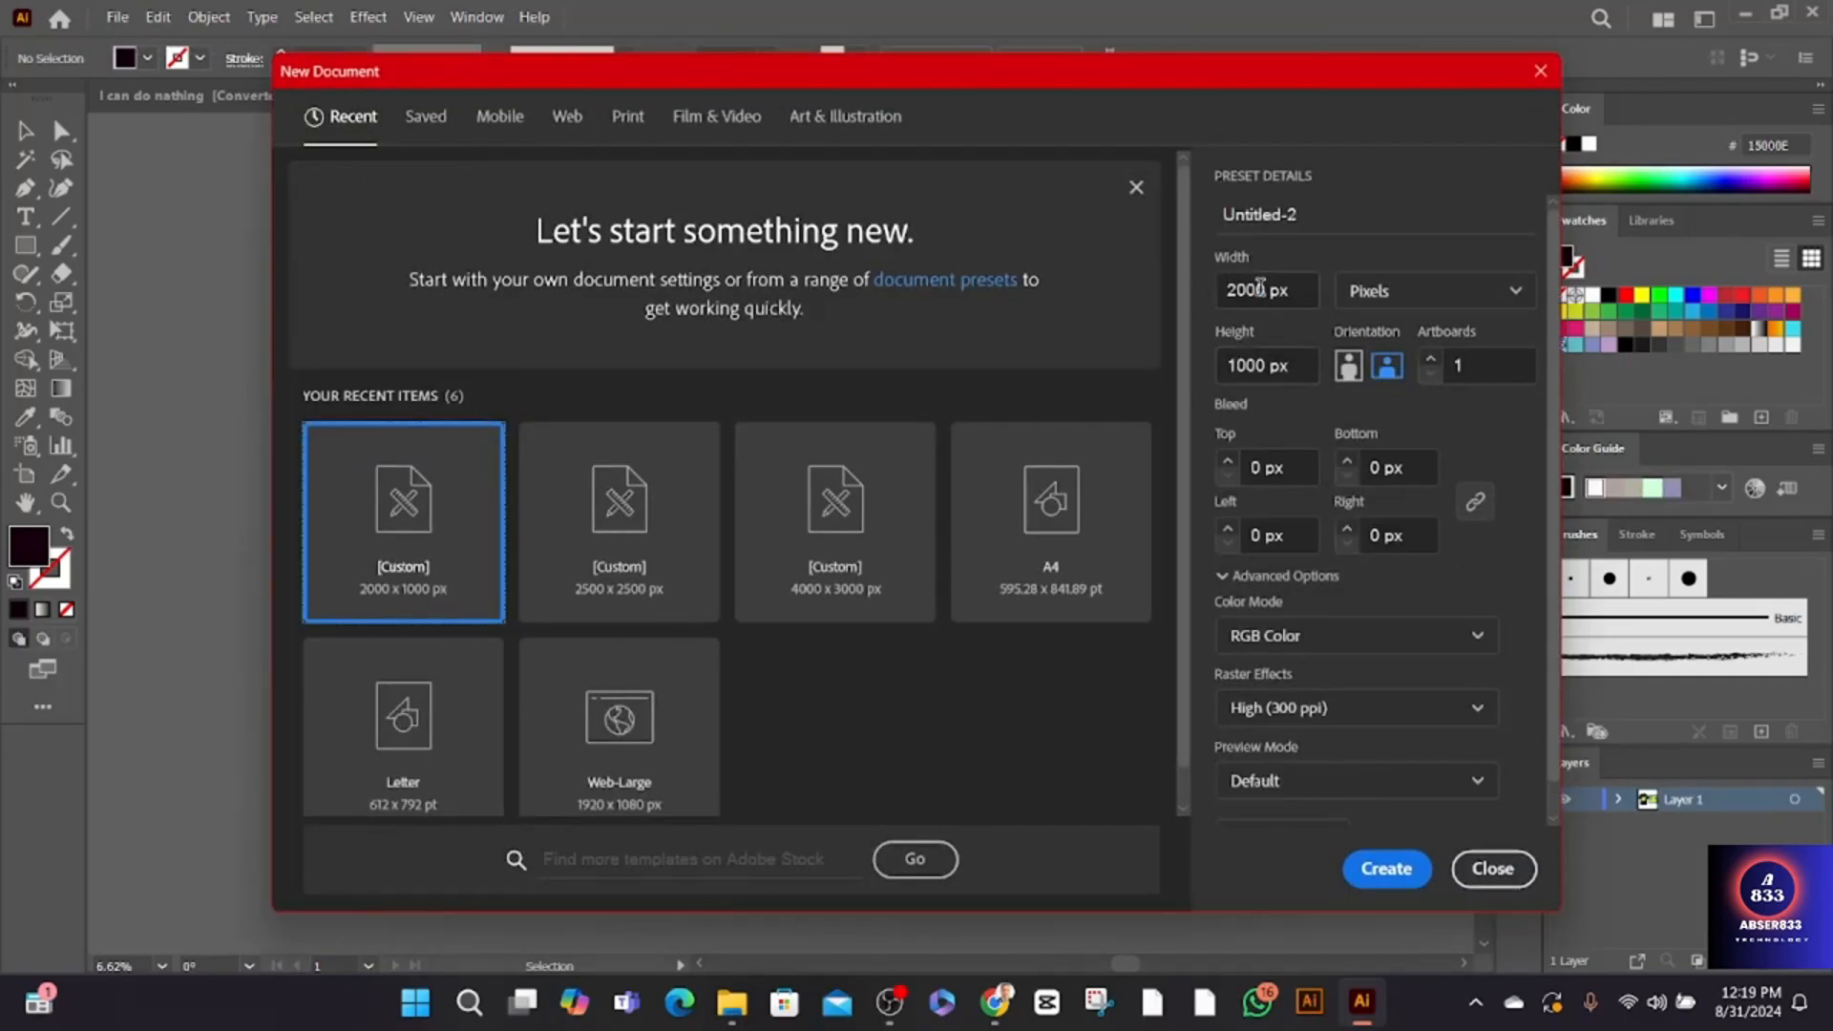
double_click(1266, 286)
text(1500)
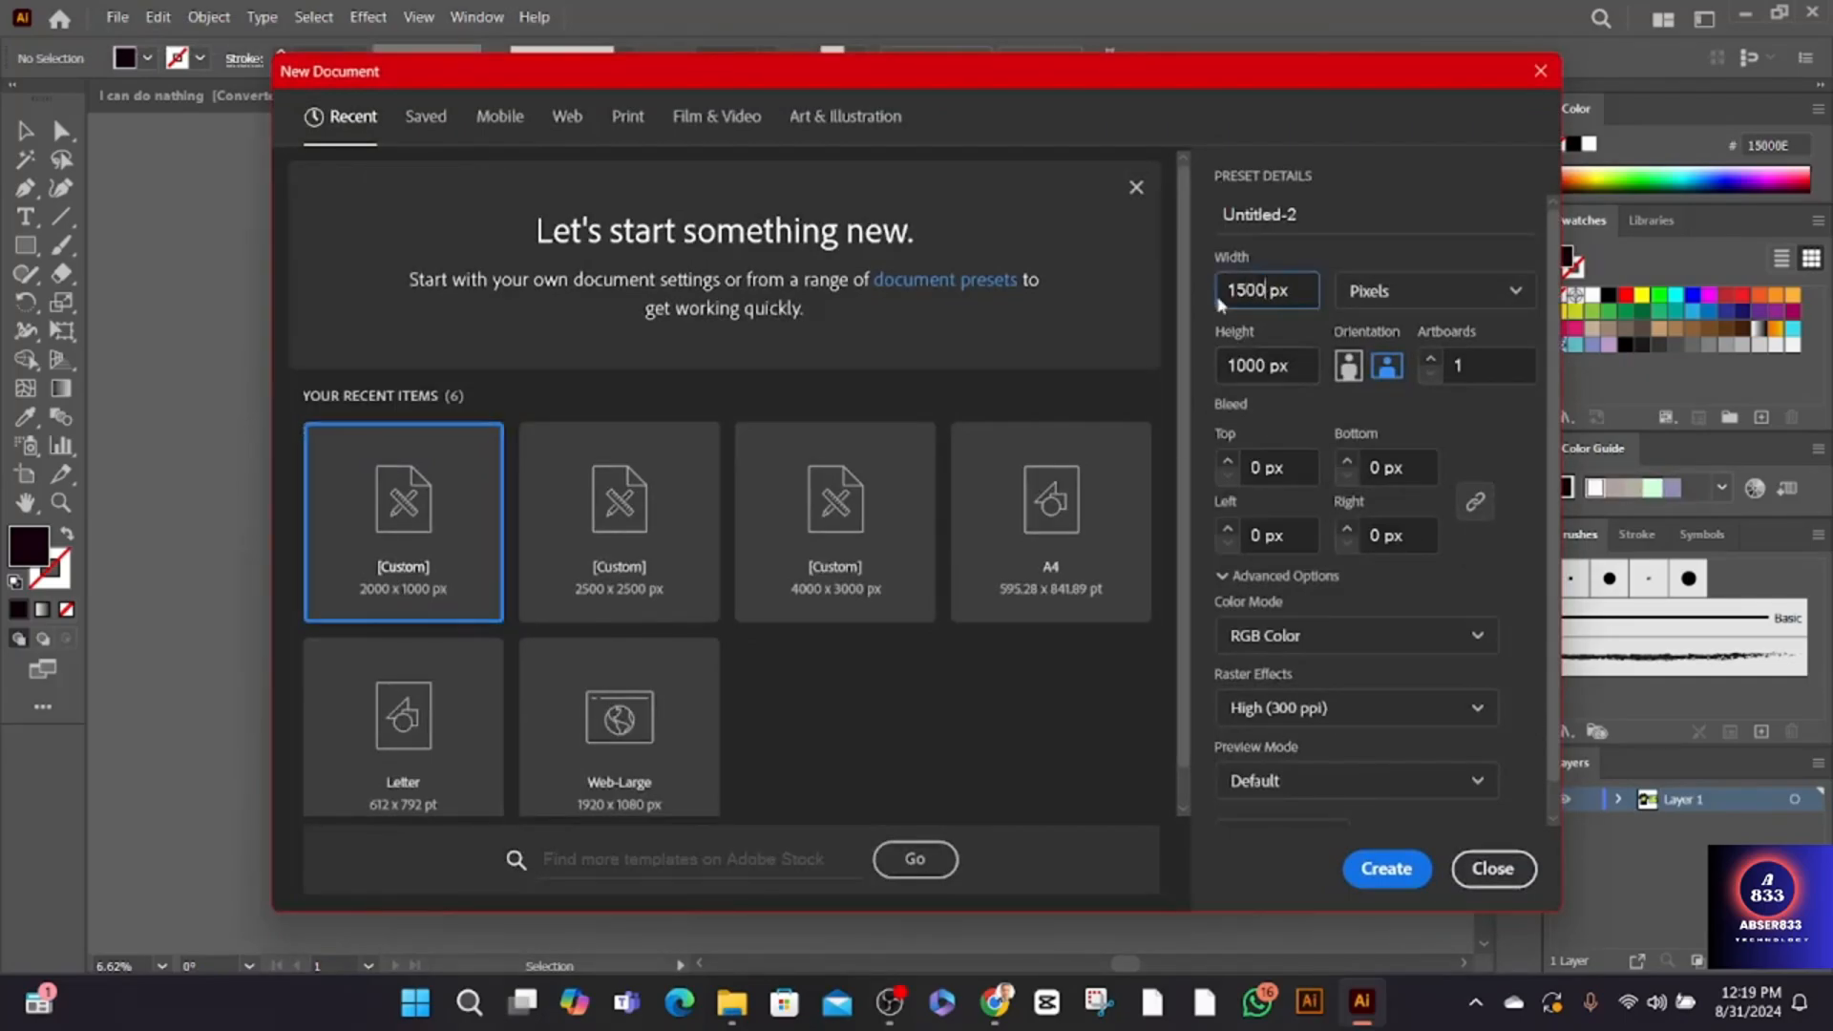
click(1393, 870)
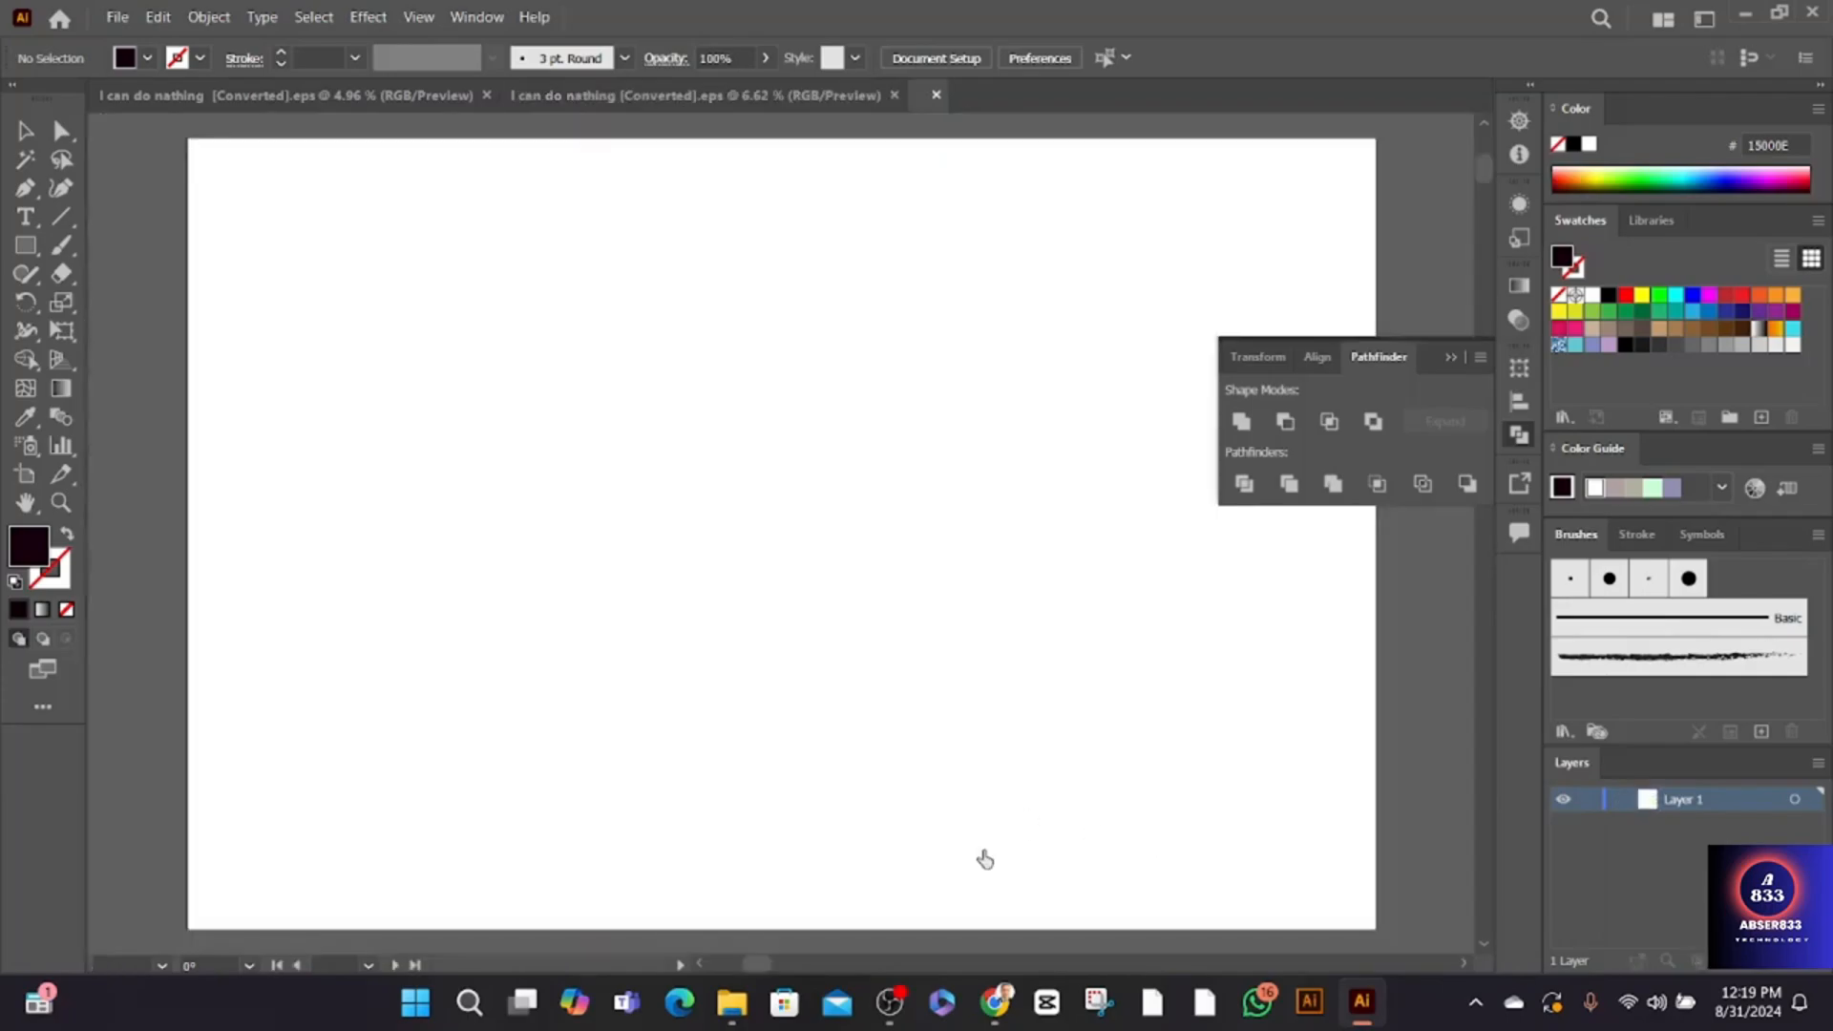
key(a)
key(v)
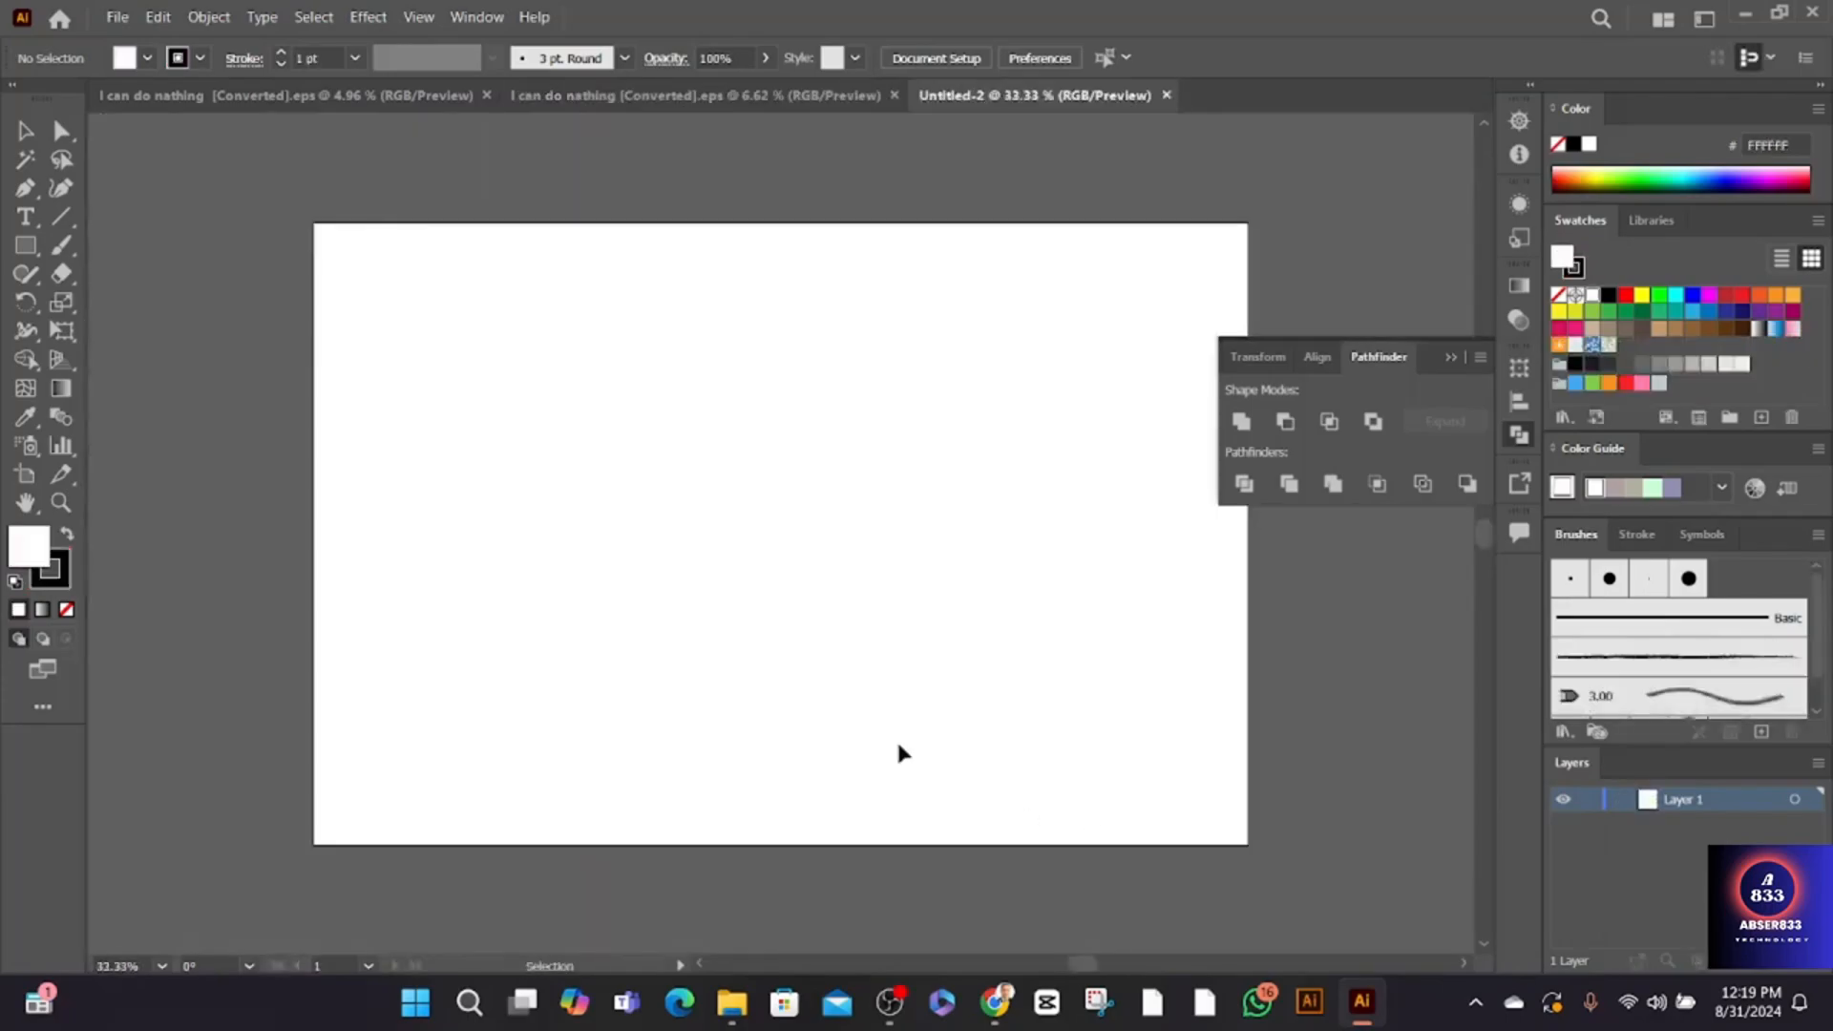
- Copy the T-shirt and the separate graphic from the EPS document and paste them into the new document
click(620, 96)
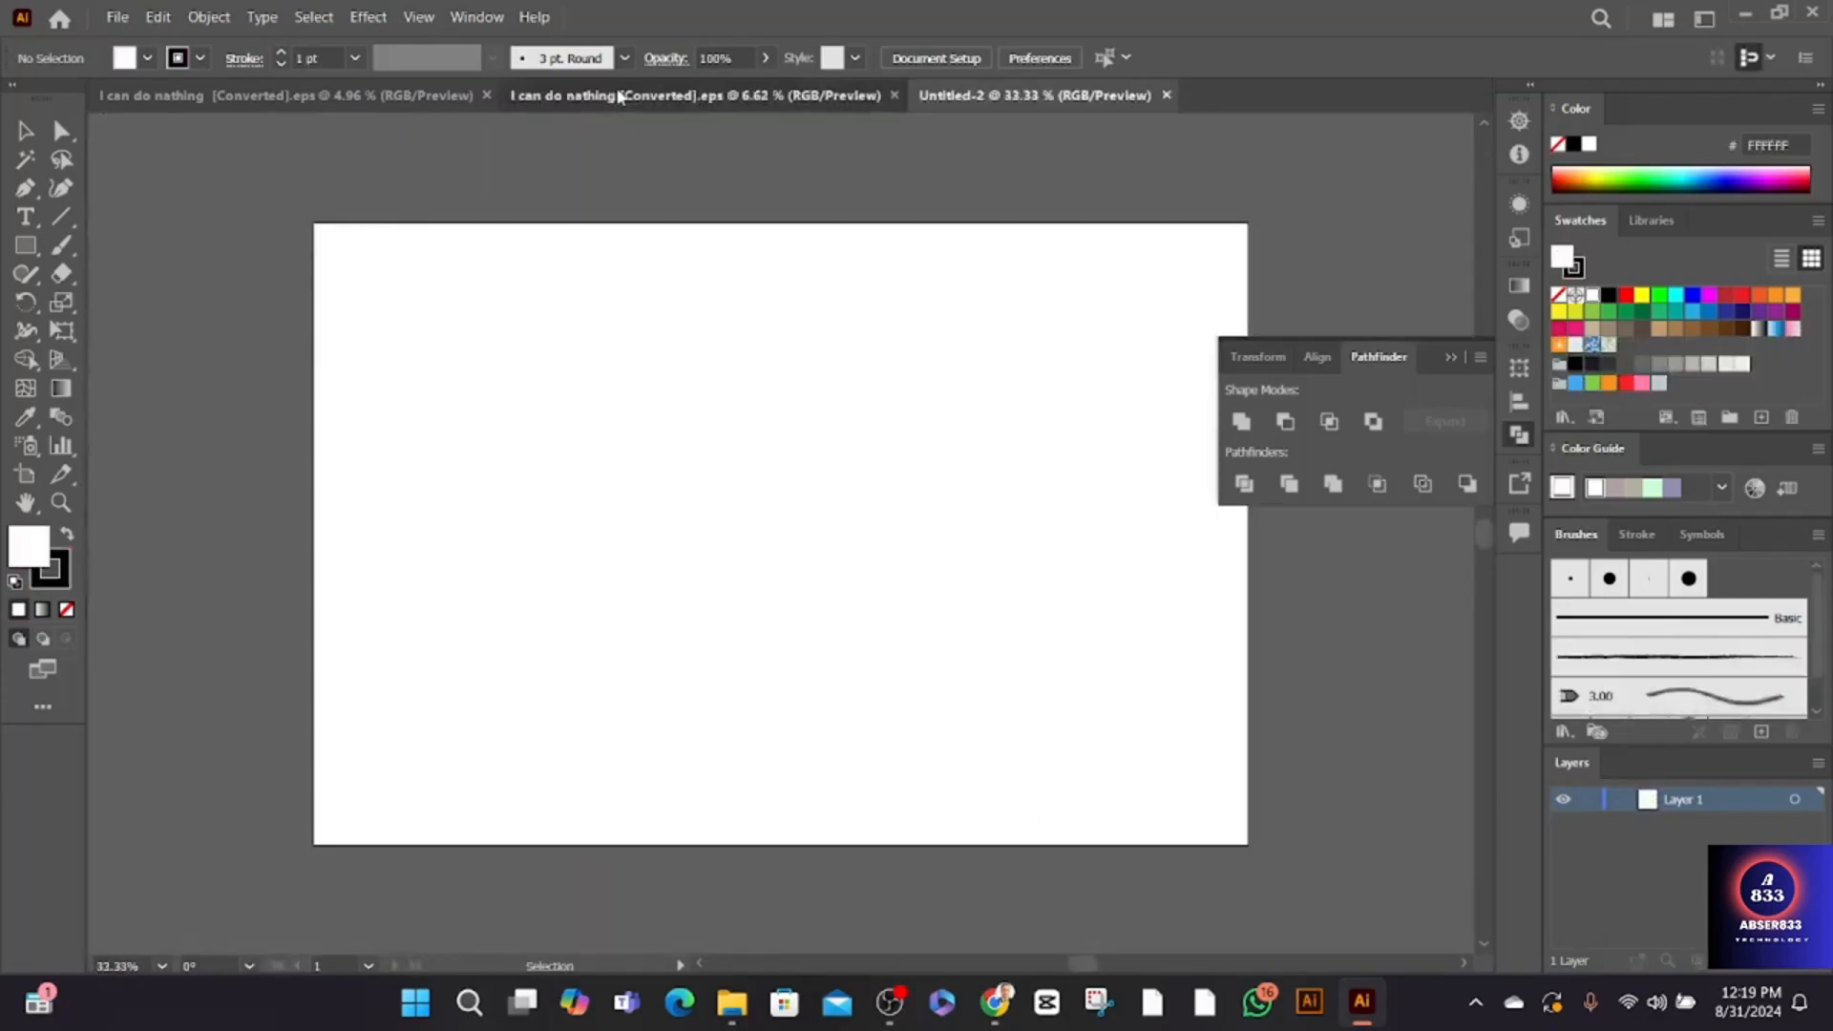
drag(306, 241, 1102, 740)
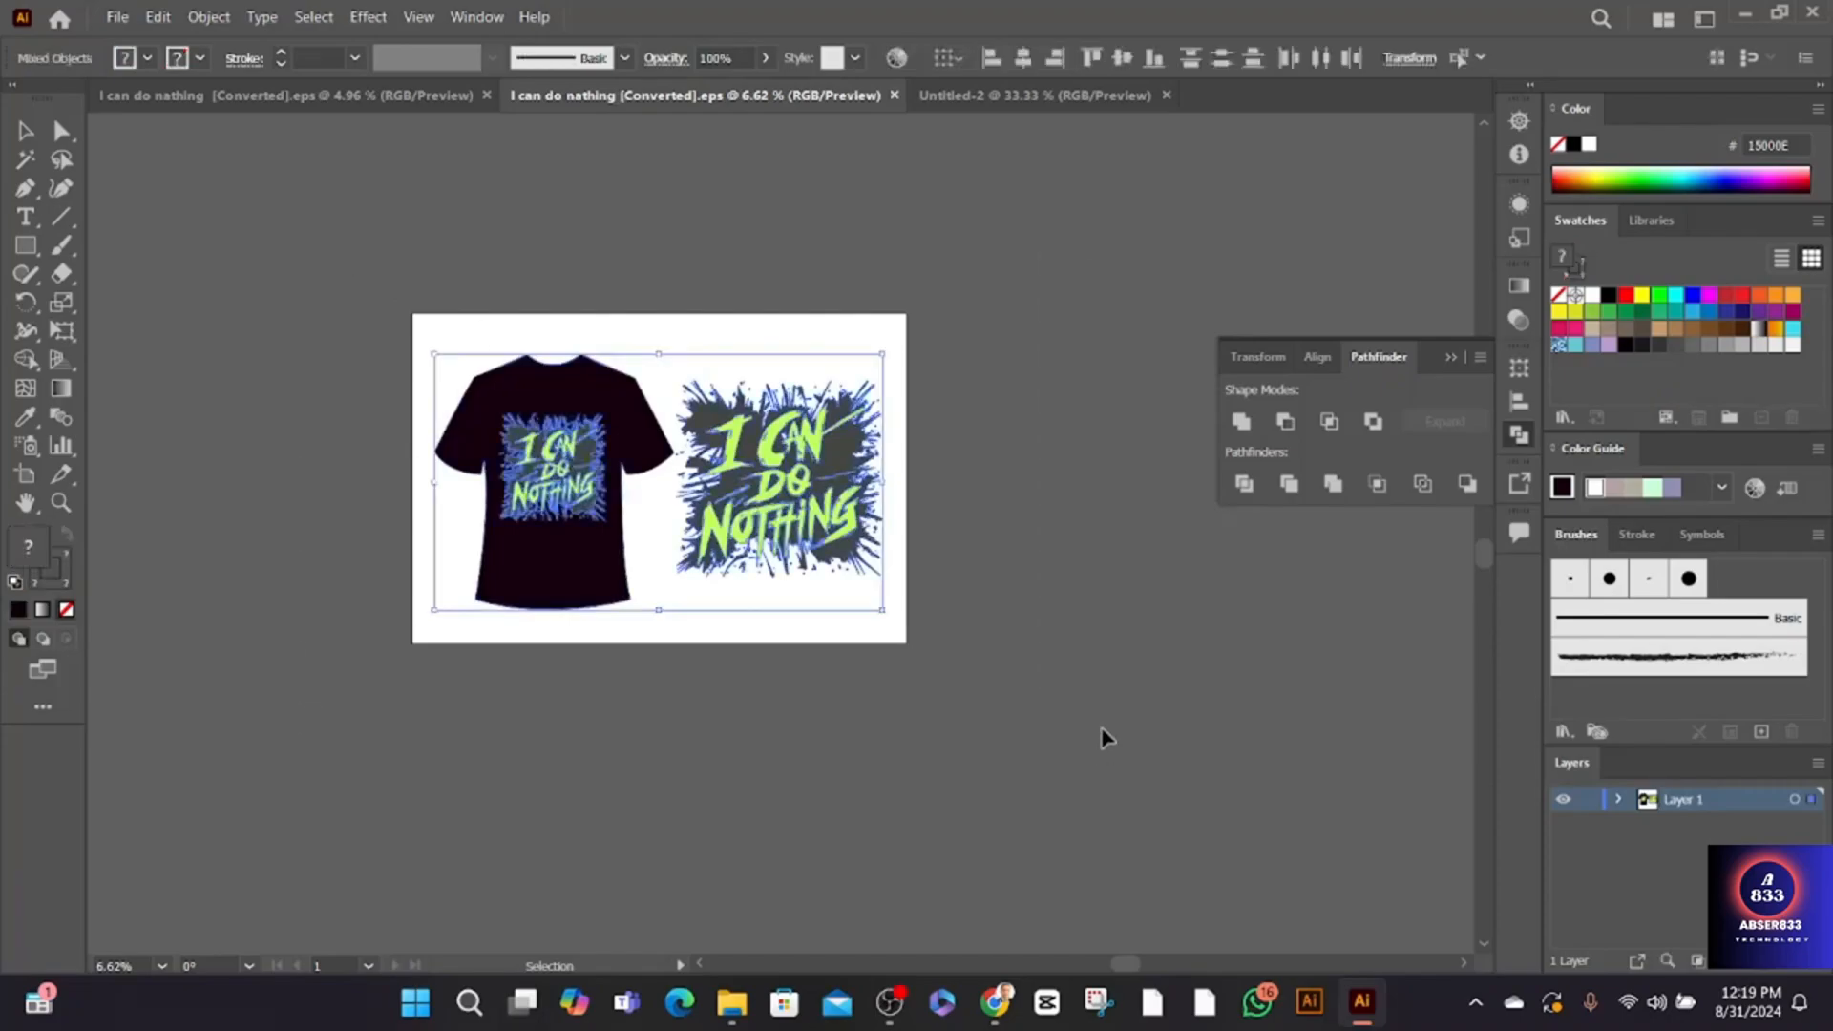
key(ctrl+c)
click(994, 99)
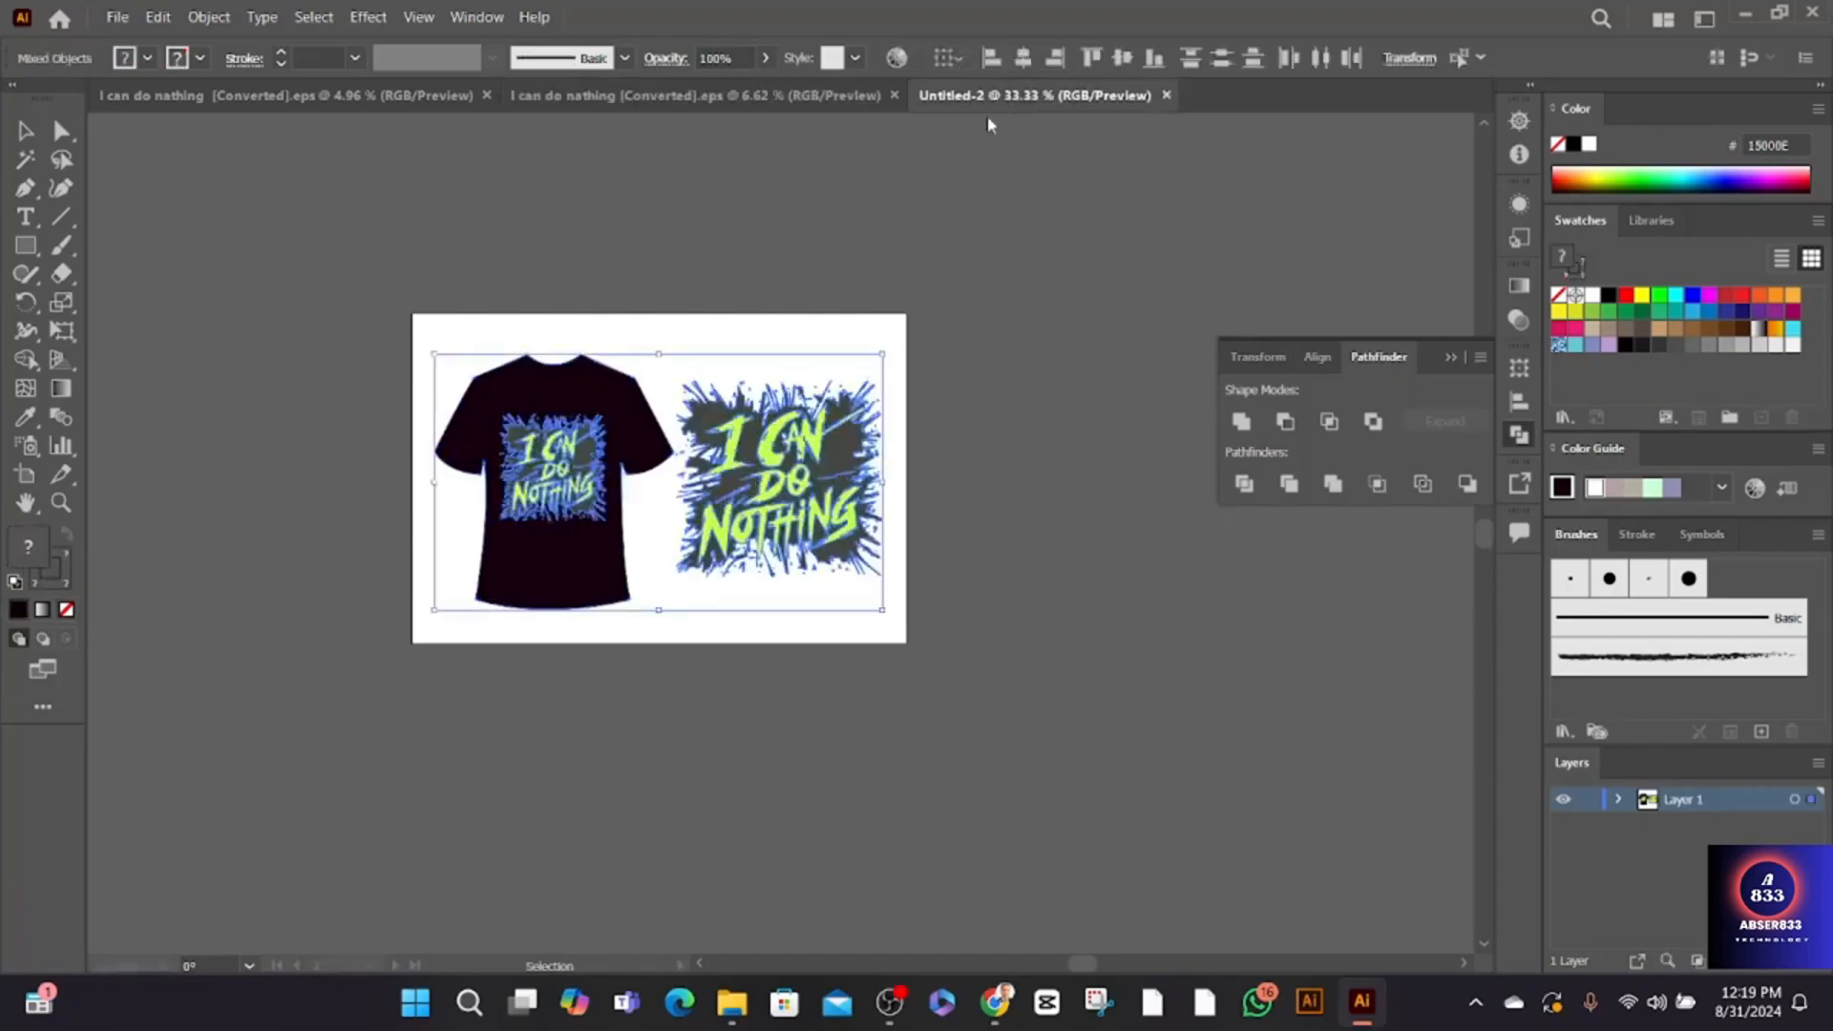
key(ctrl+v)
- Scale the pasted T-shirt with its printed graphic and position it on the left half of the artboard
drag(1083, 196, 688, 616)
drag(608, 731, 700, 530)
key(ctrl+=)
key(ctrl+=)
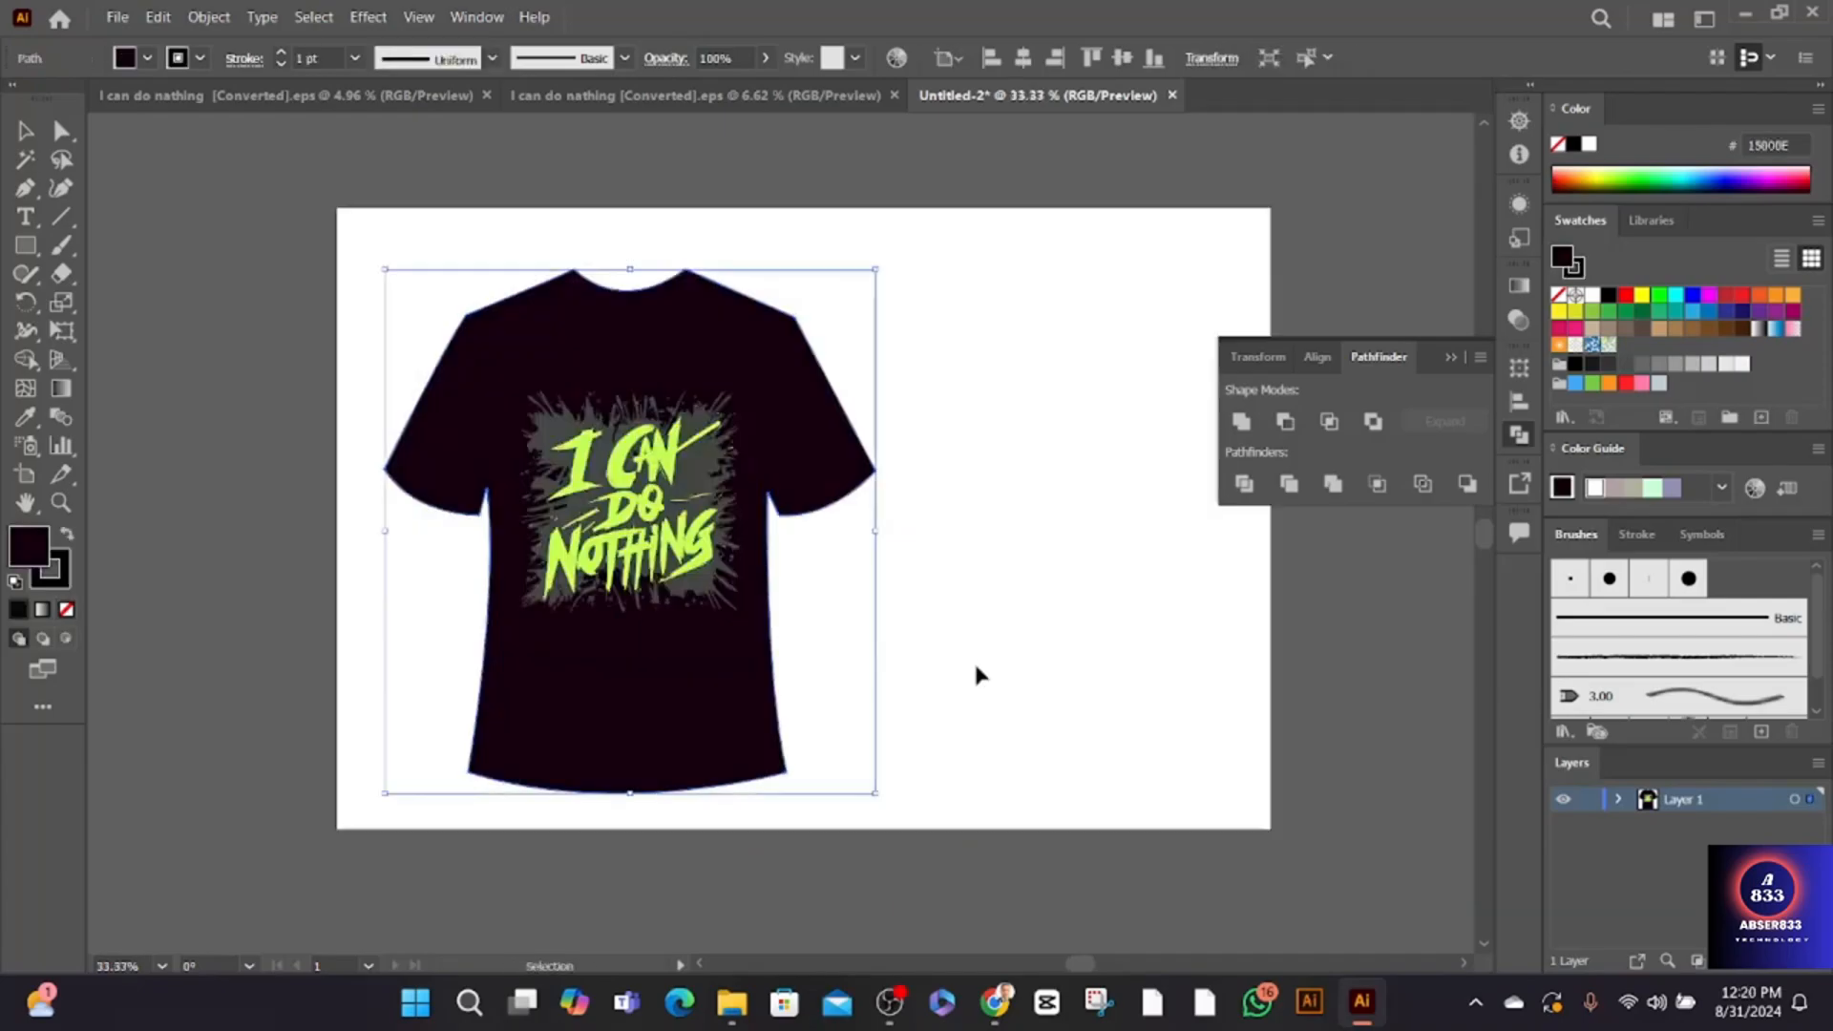
- Place a copy of the shirt's "I CAN DO NOTHING" graphic in the blank area to the right of the T-shirt
click(241, 358)
click(488, 389)
key(a)
click(317, 312)
mouse_move(411, 352)
mouse_down()
mouse_move(707, 477)
mouse_move(704, 496)
mouse_move(1036, 496)
mouse_move(721, 503)
mouse_move(1062, 475)
mouse_move(1043, 477)
mouse_up()
click(630, 496)
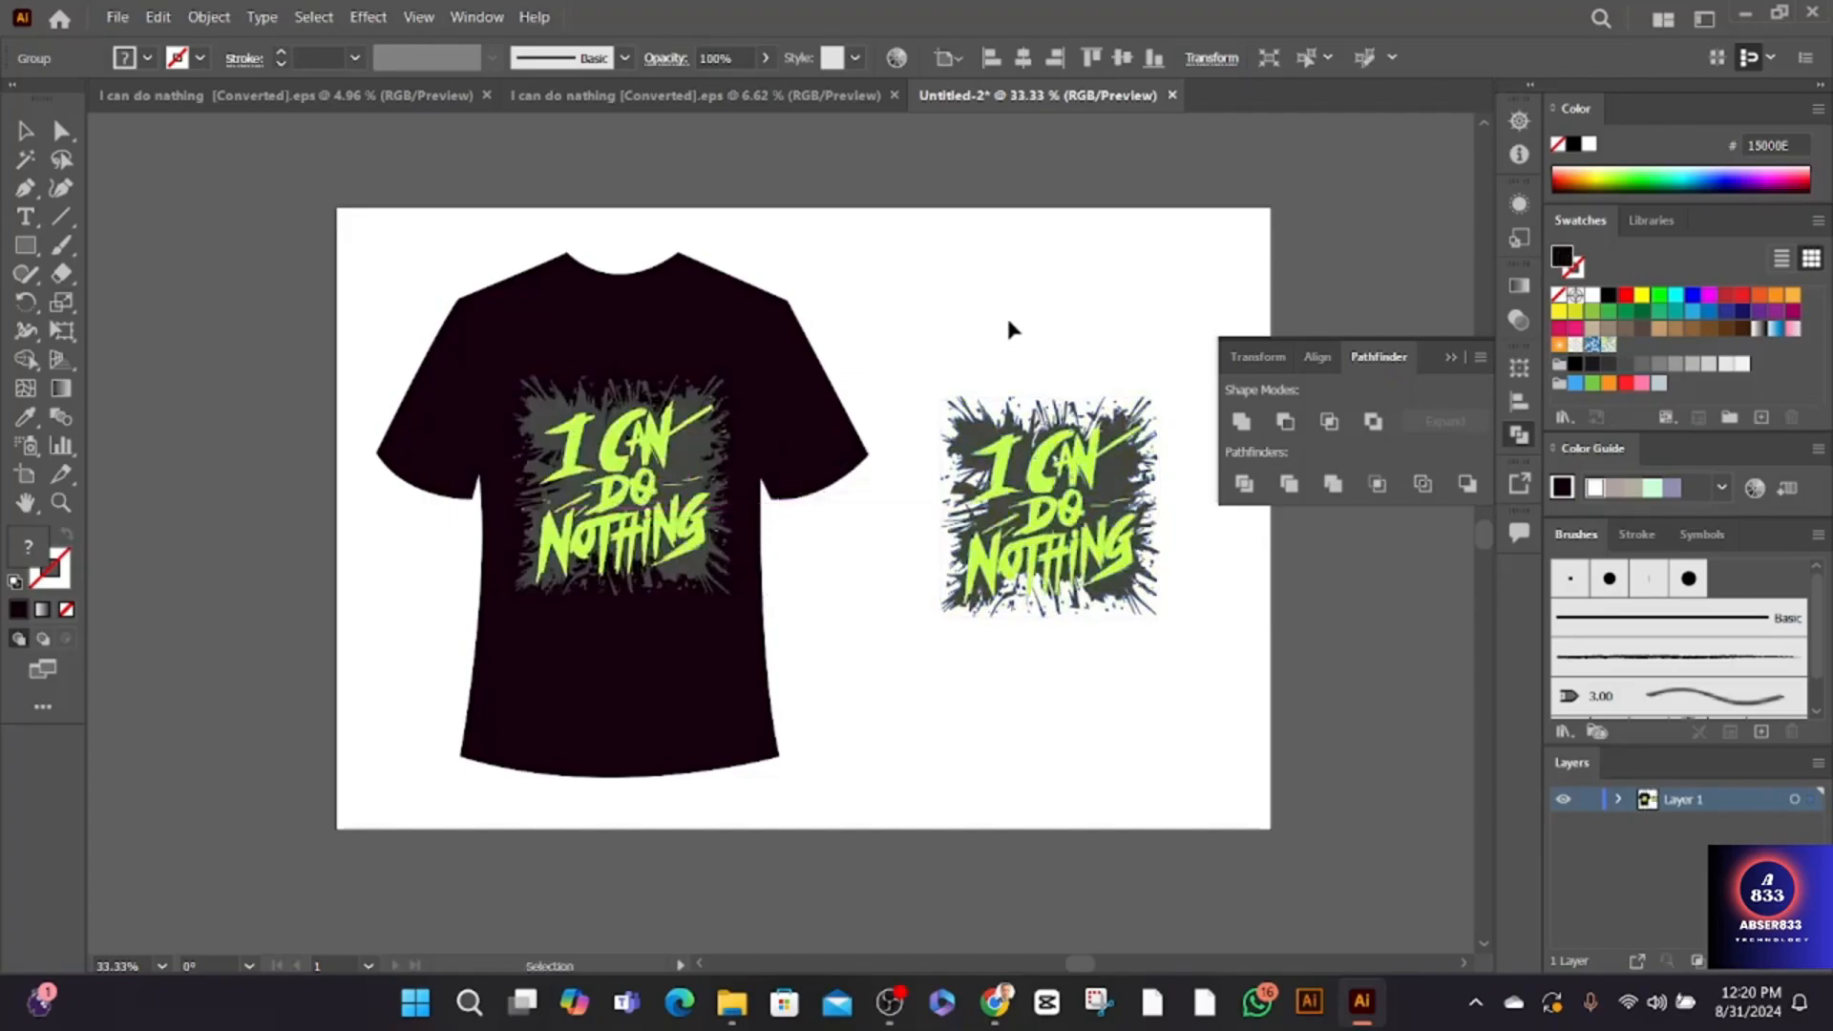
click(1010, 329)
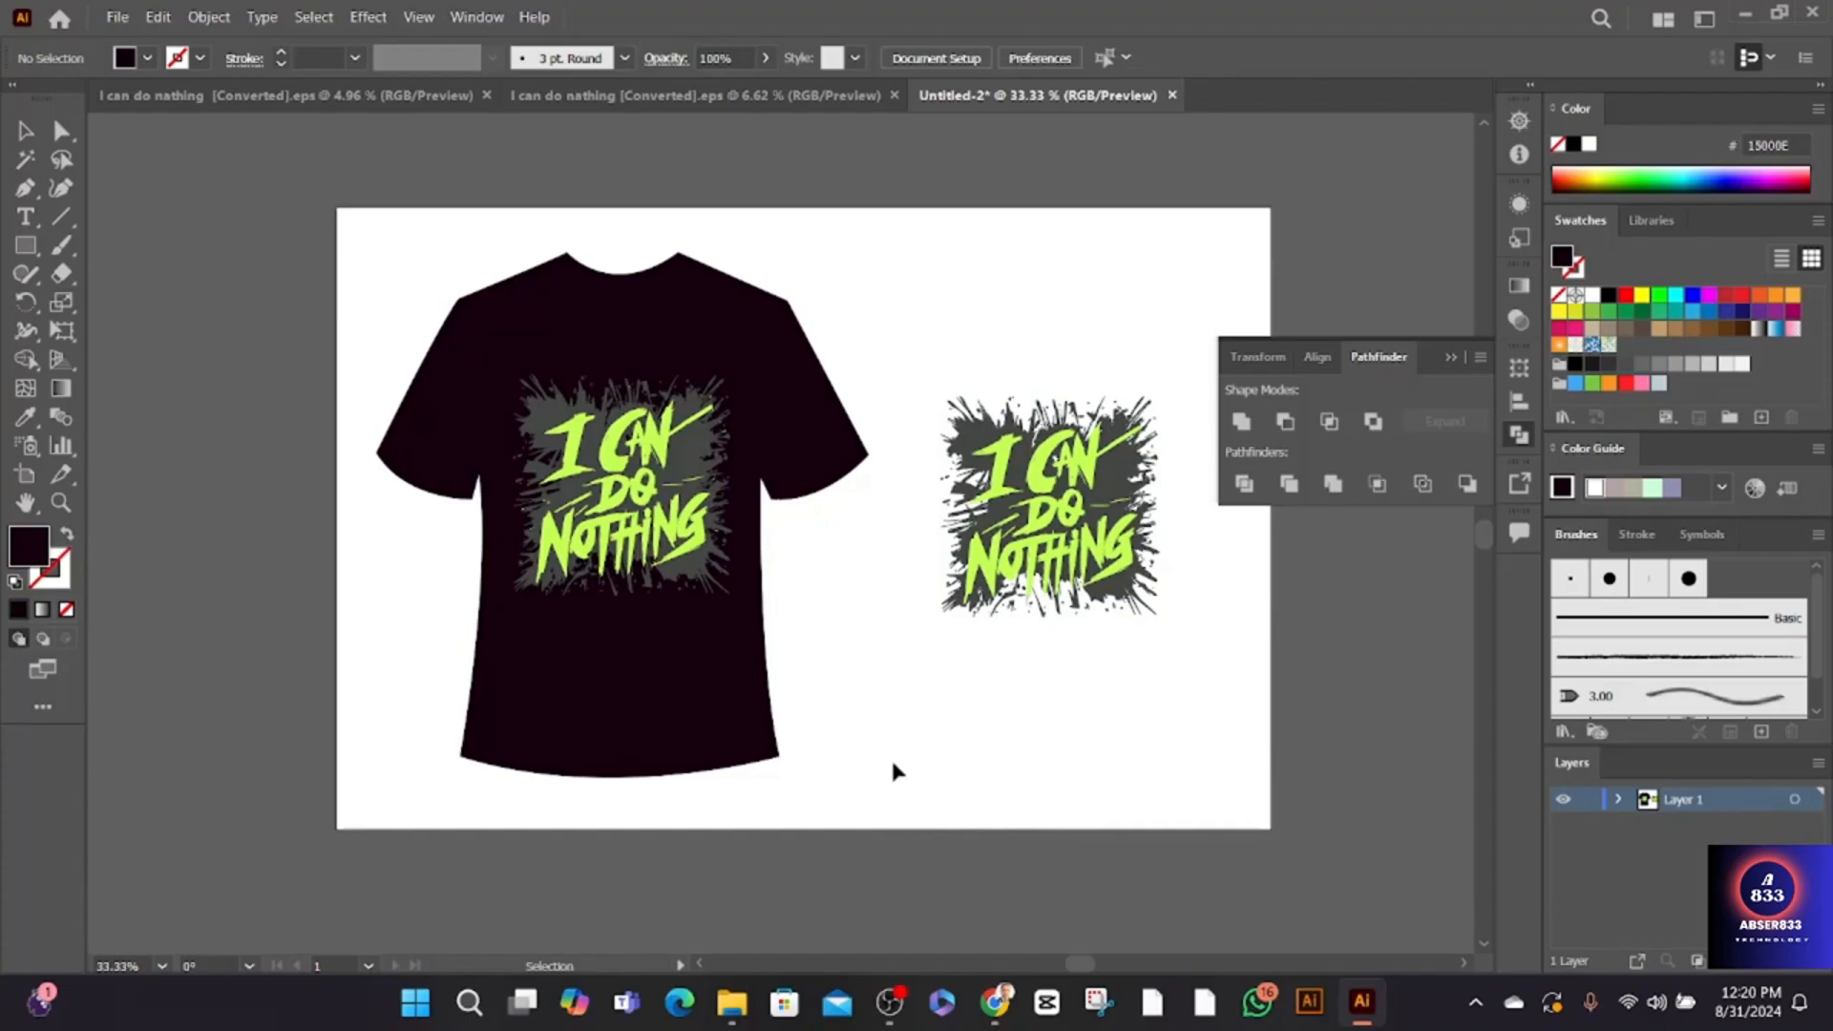
- Enlarge the separate "I CAN DO NOTHING" graphic and reposition it beside the T-shirt
drag(1264, 696, 1164, 462)
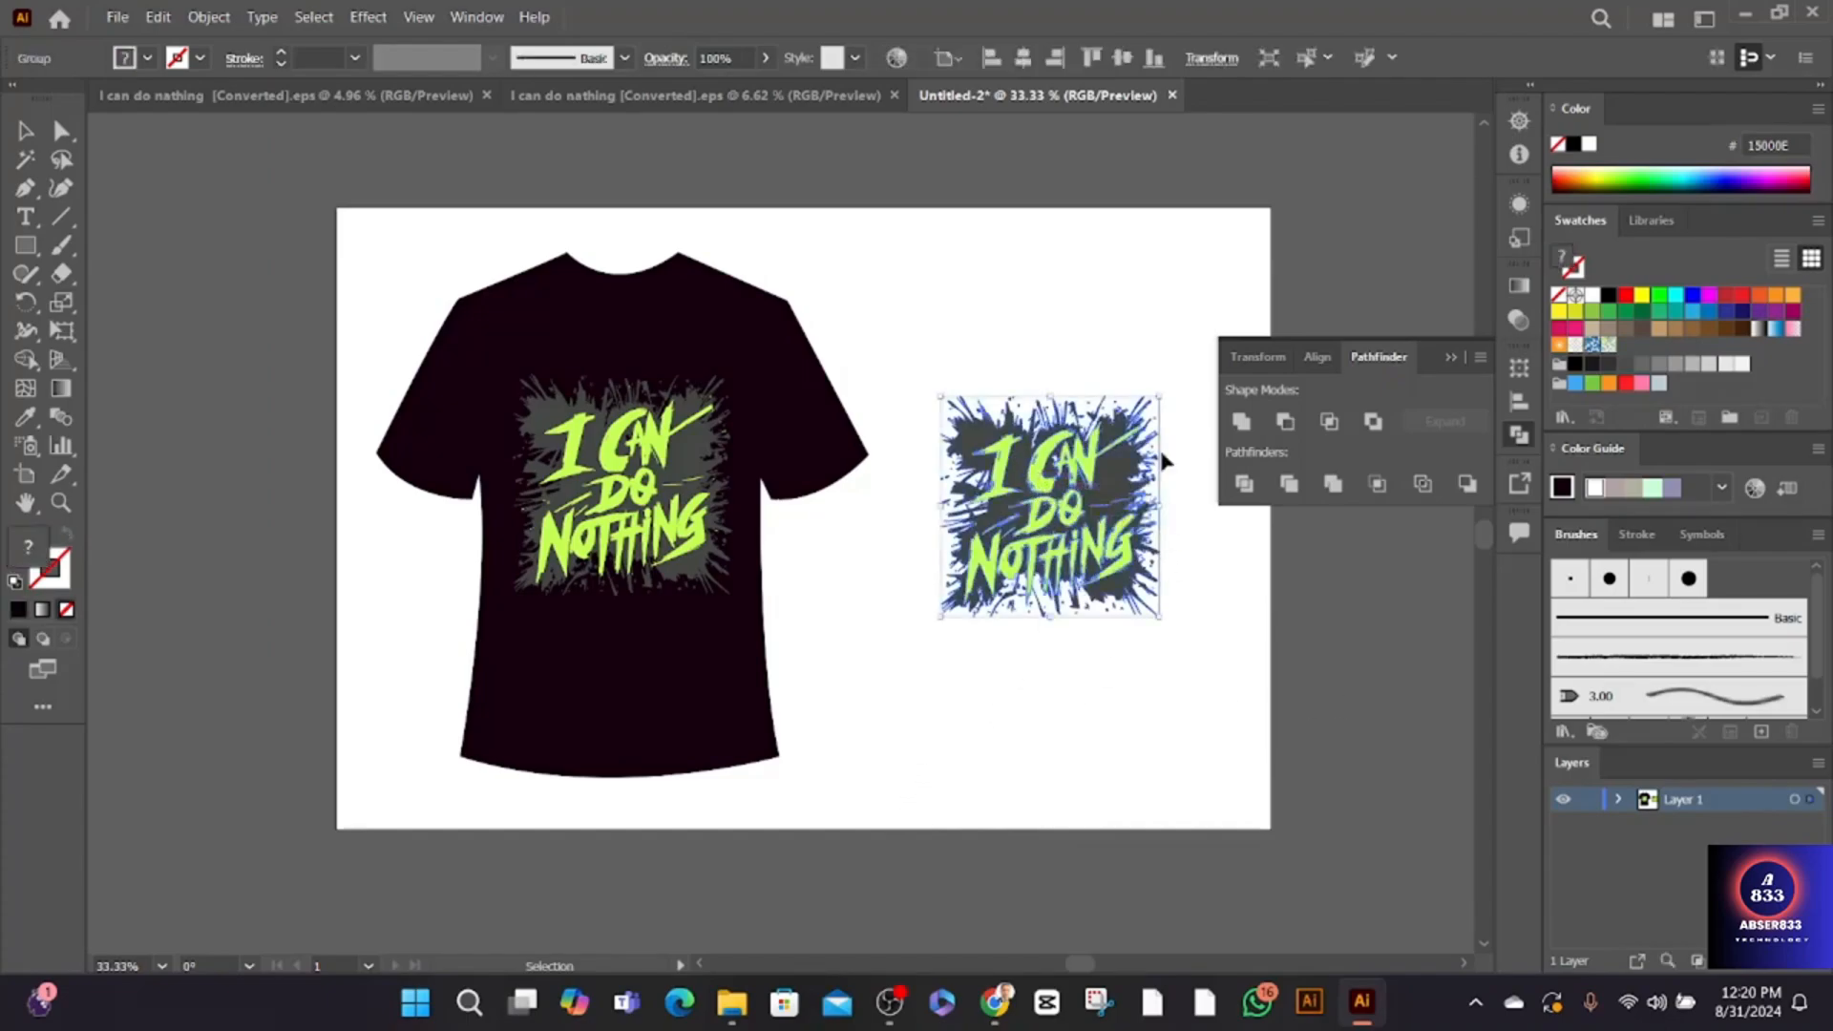
drag(1166, 393, 1275, 302)
drag(1056, 495, 1030, 524)
click(142, 366)
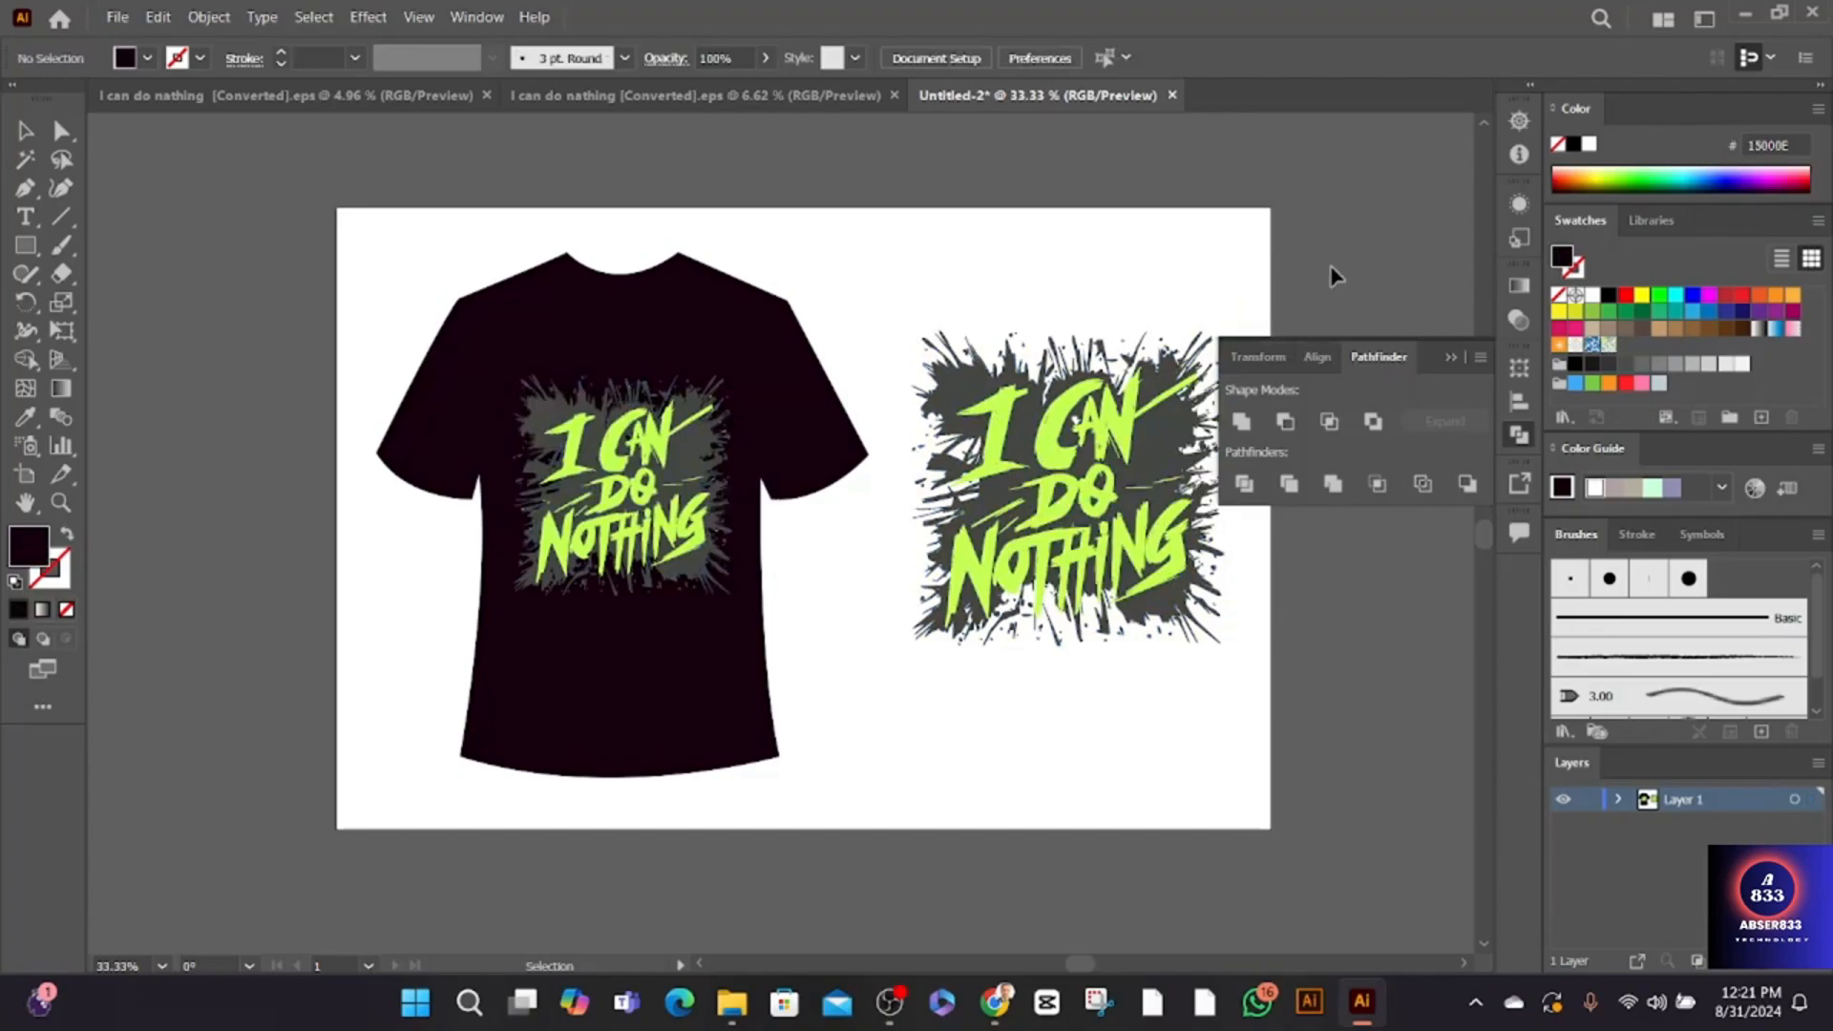
- Draw a rectangle 1500 px wide and 1000 px high with the Rectangle tool
click(25, 245)
click(363, 337)
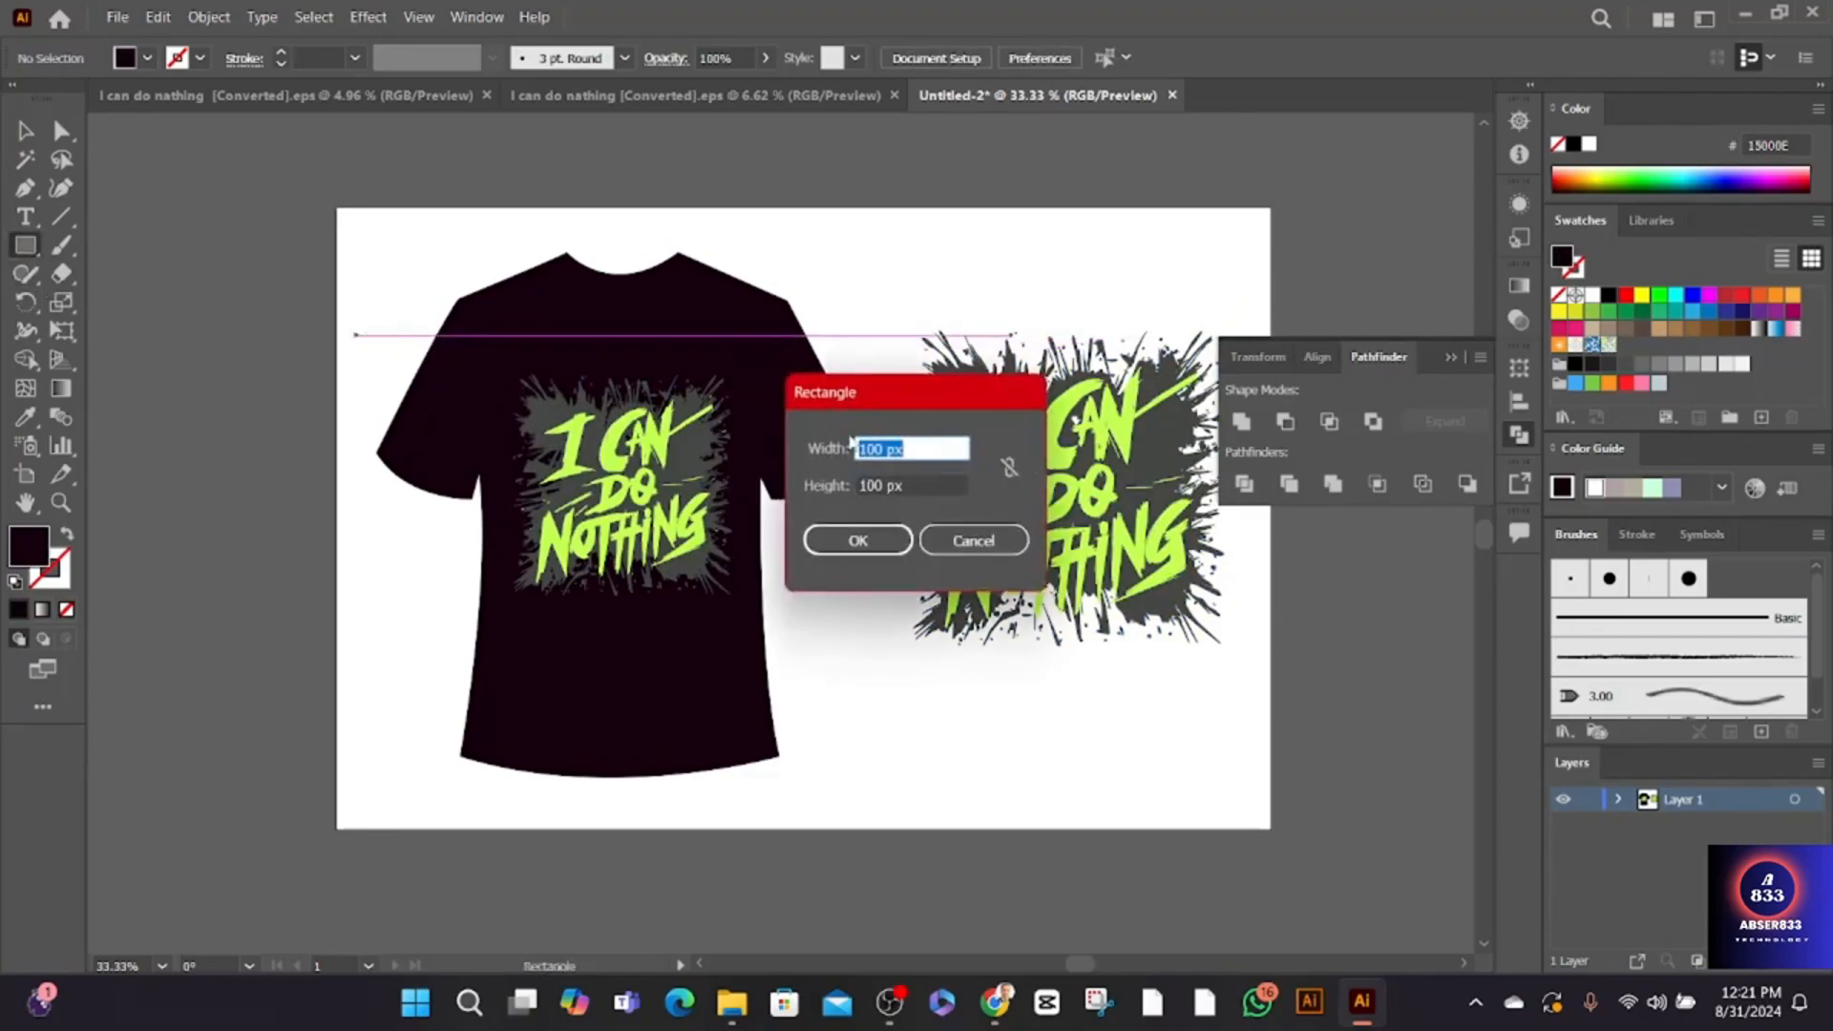
drag(882, 449, 849, 450)
text(1500)
drag(883, 486, 856, 488)
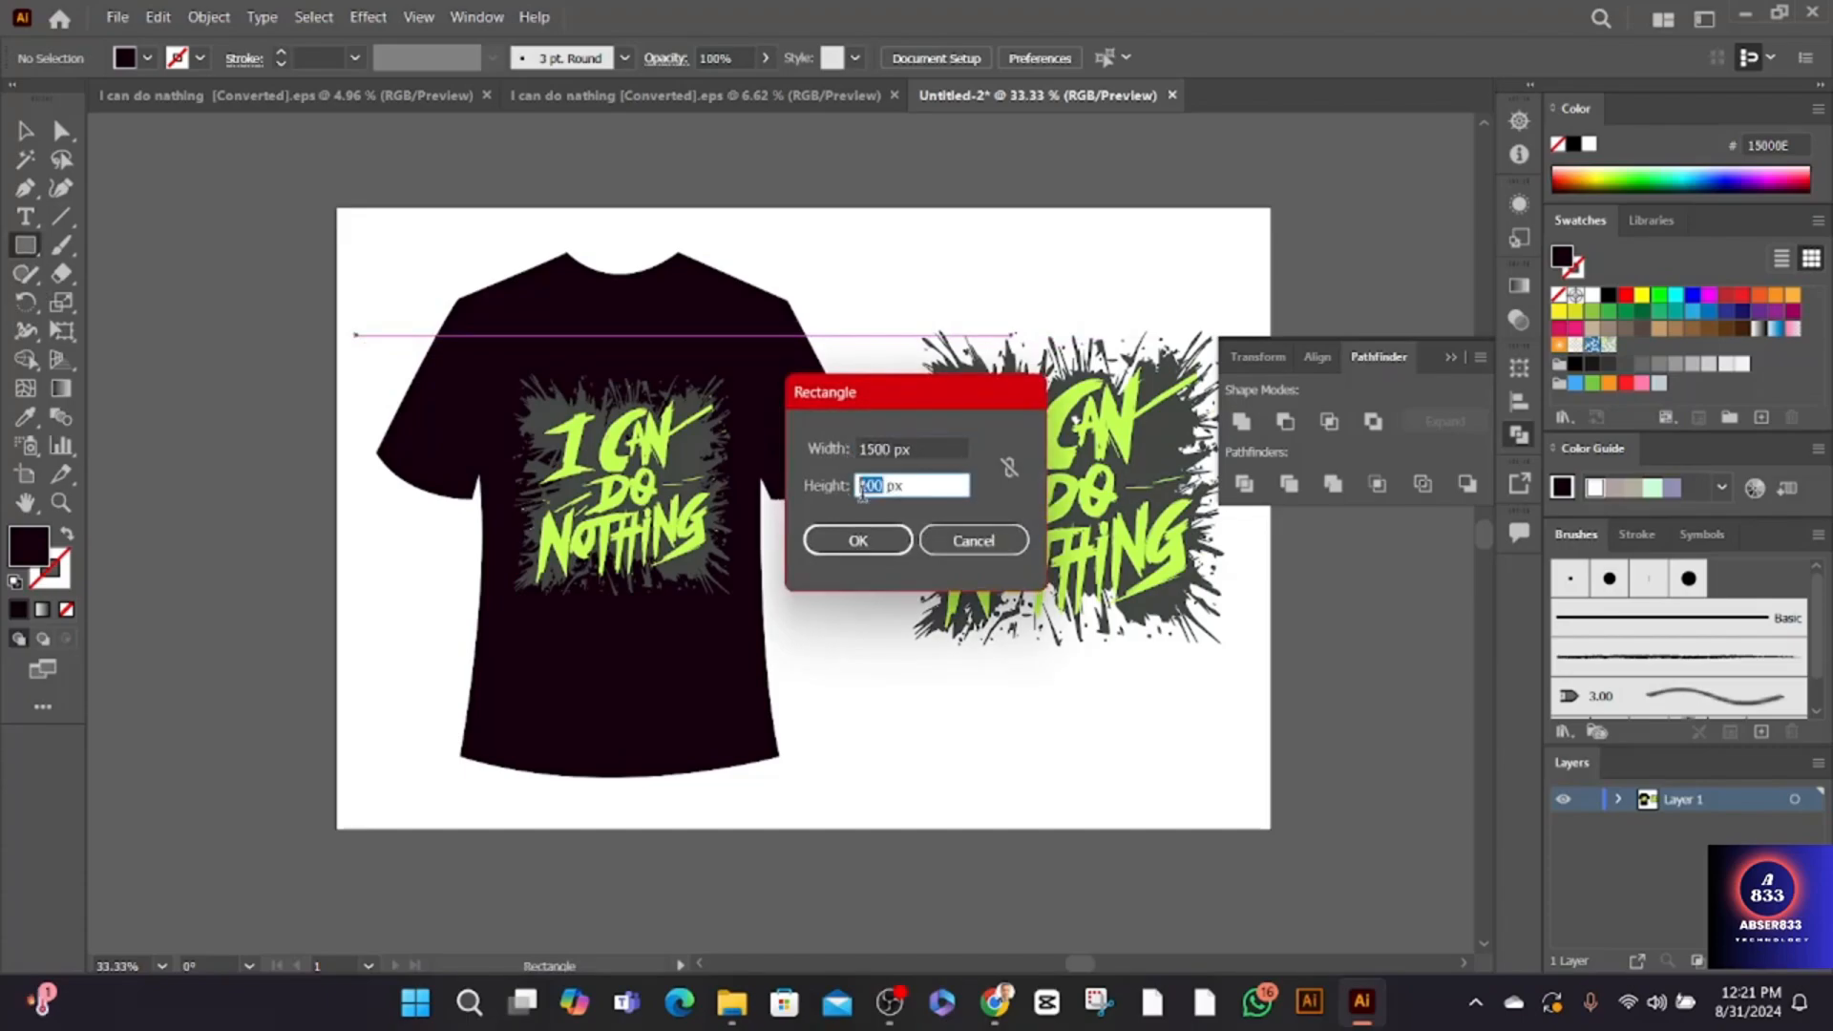
text(1500)
text(0)
key(Return)
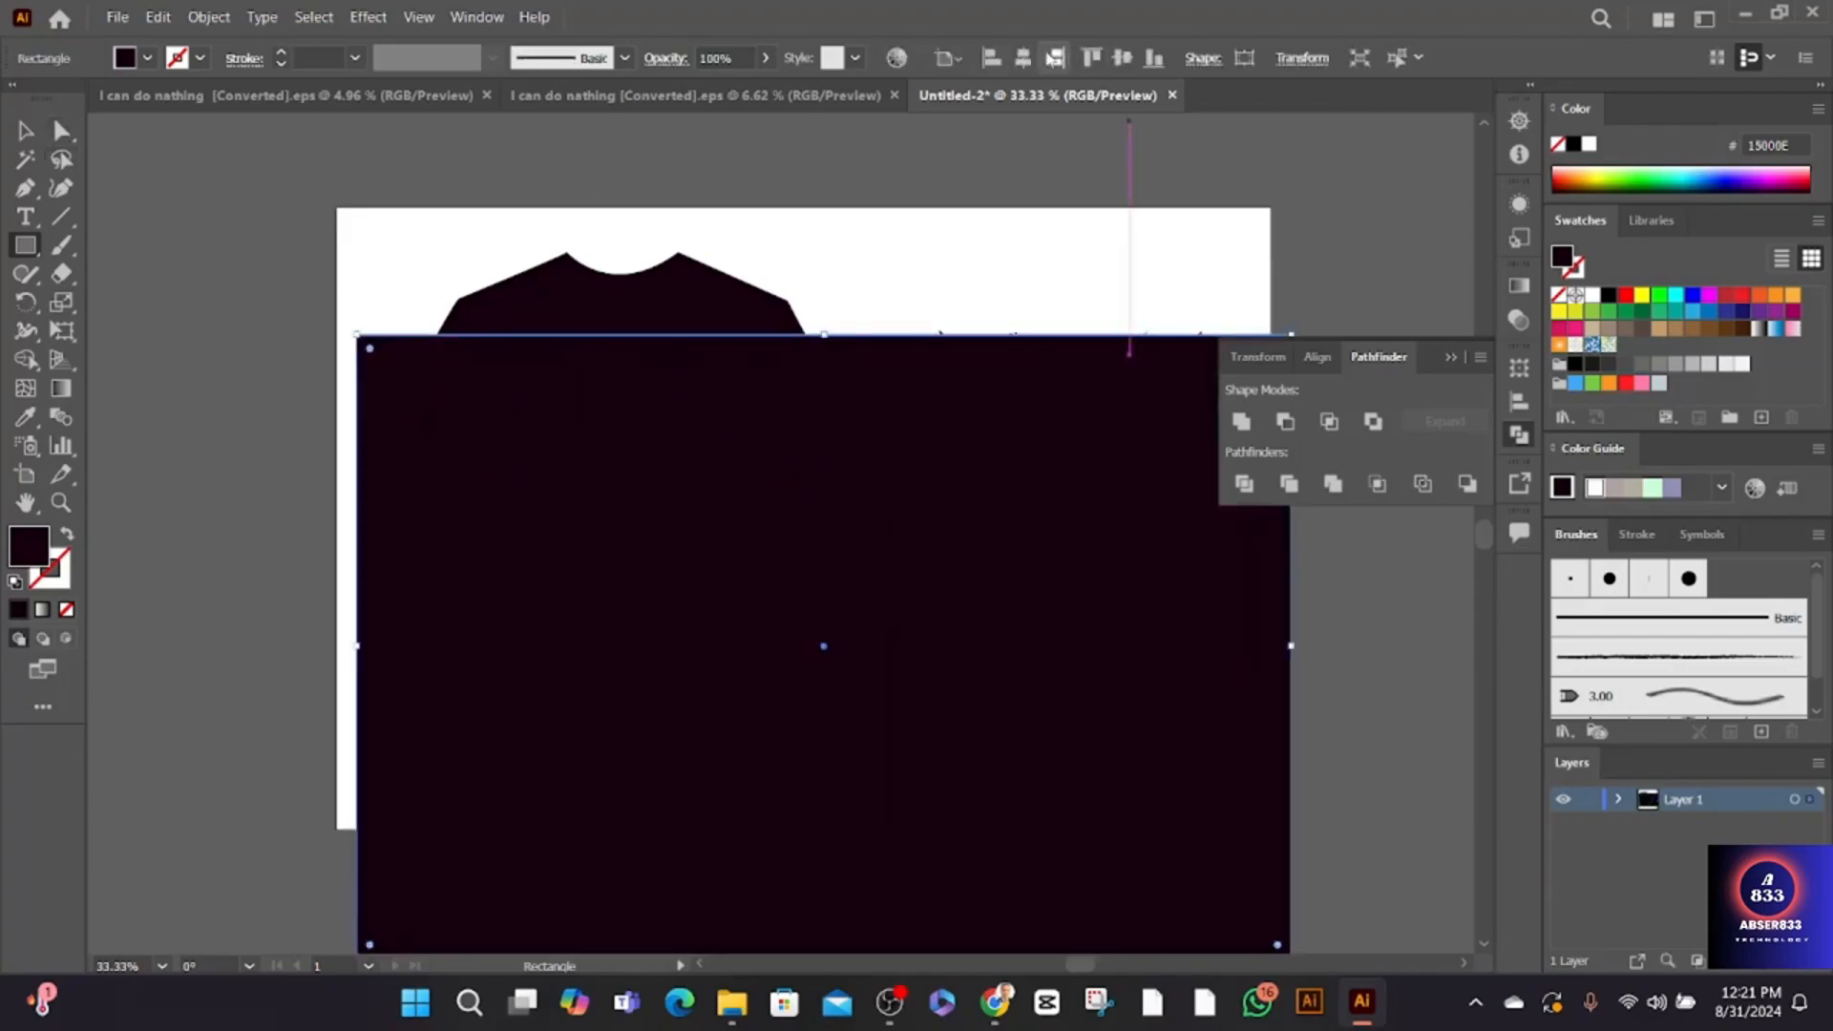
- Centre the rectangle horizontally and vertically on the artboard and send it behind all the artwork
click(1022, 58)
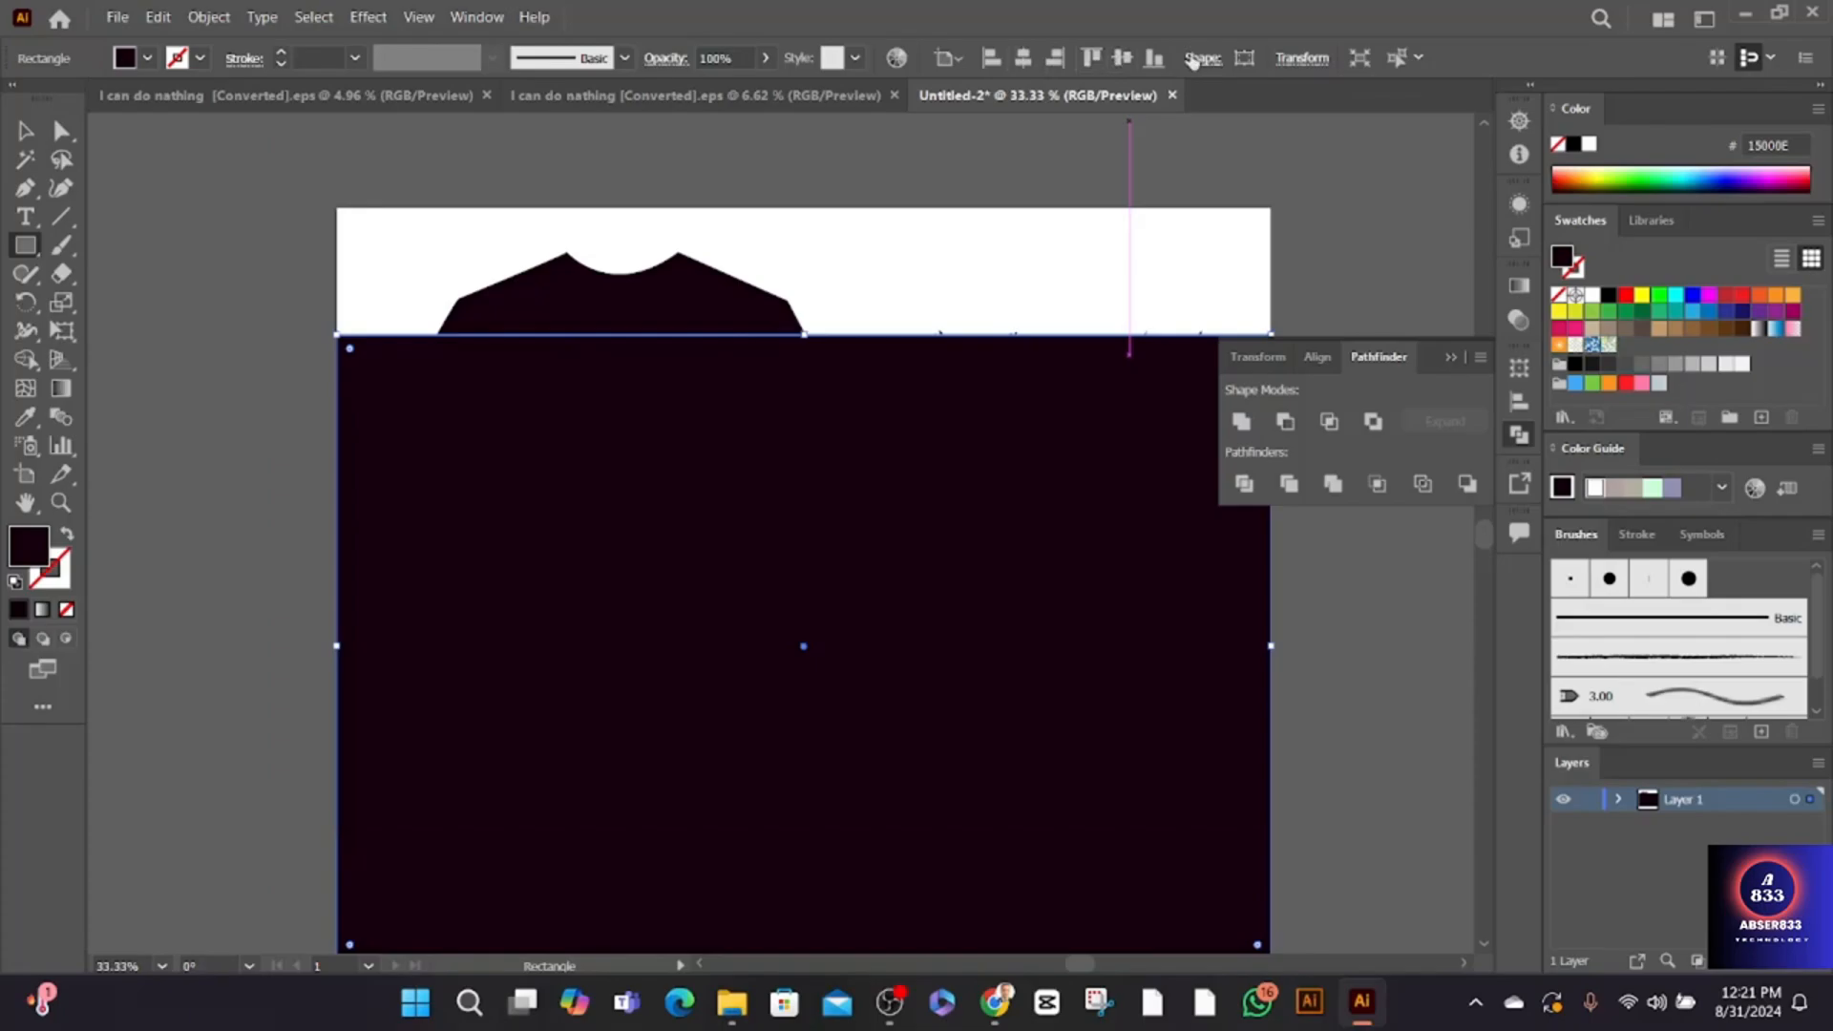
click(1121, 58)
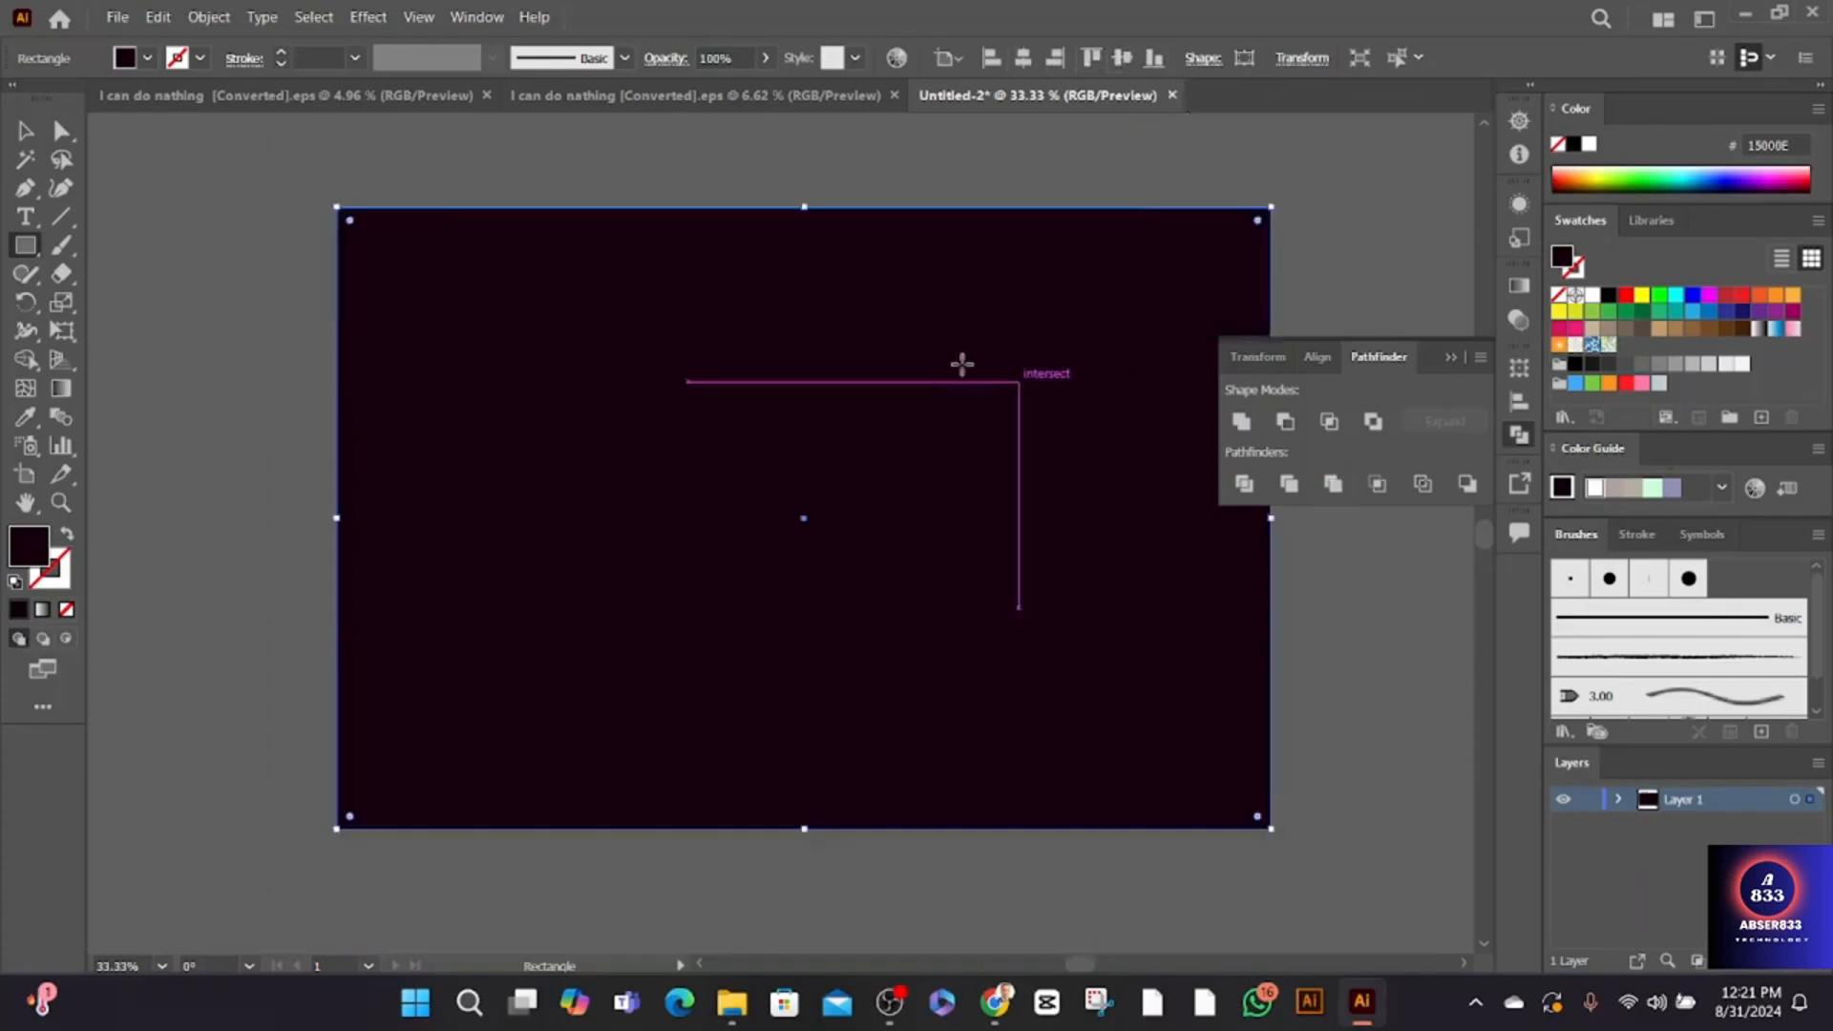
right_click(954, 293)
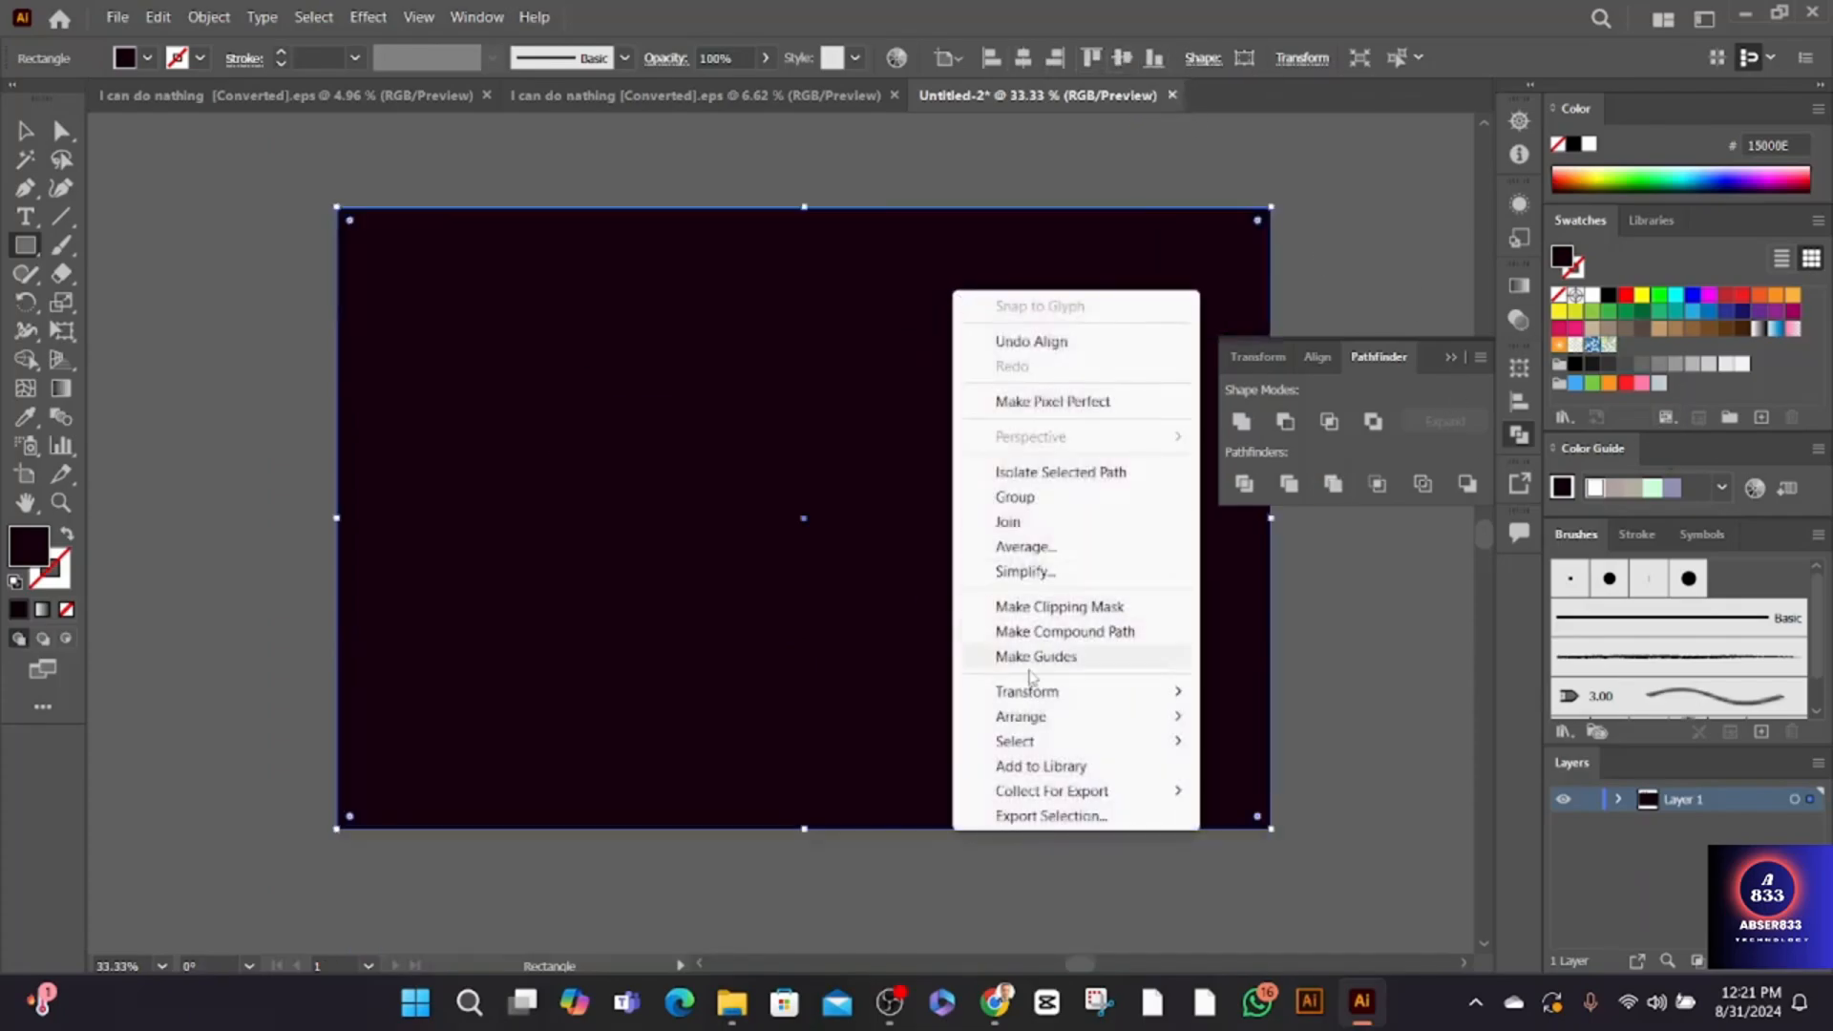
mouse_move(1050, 716)
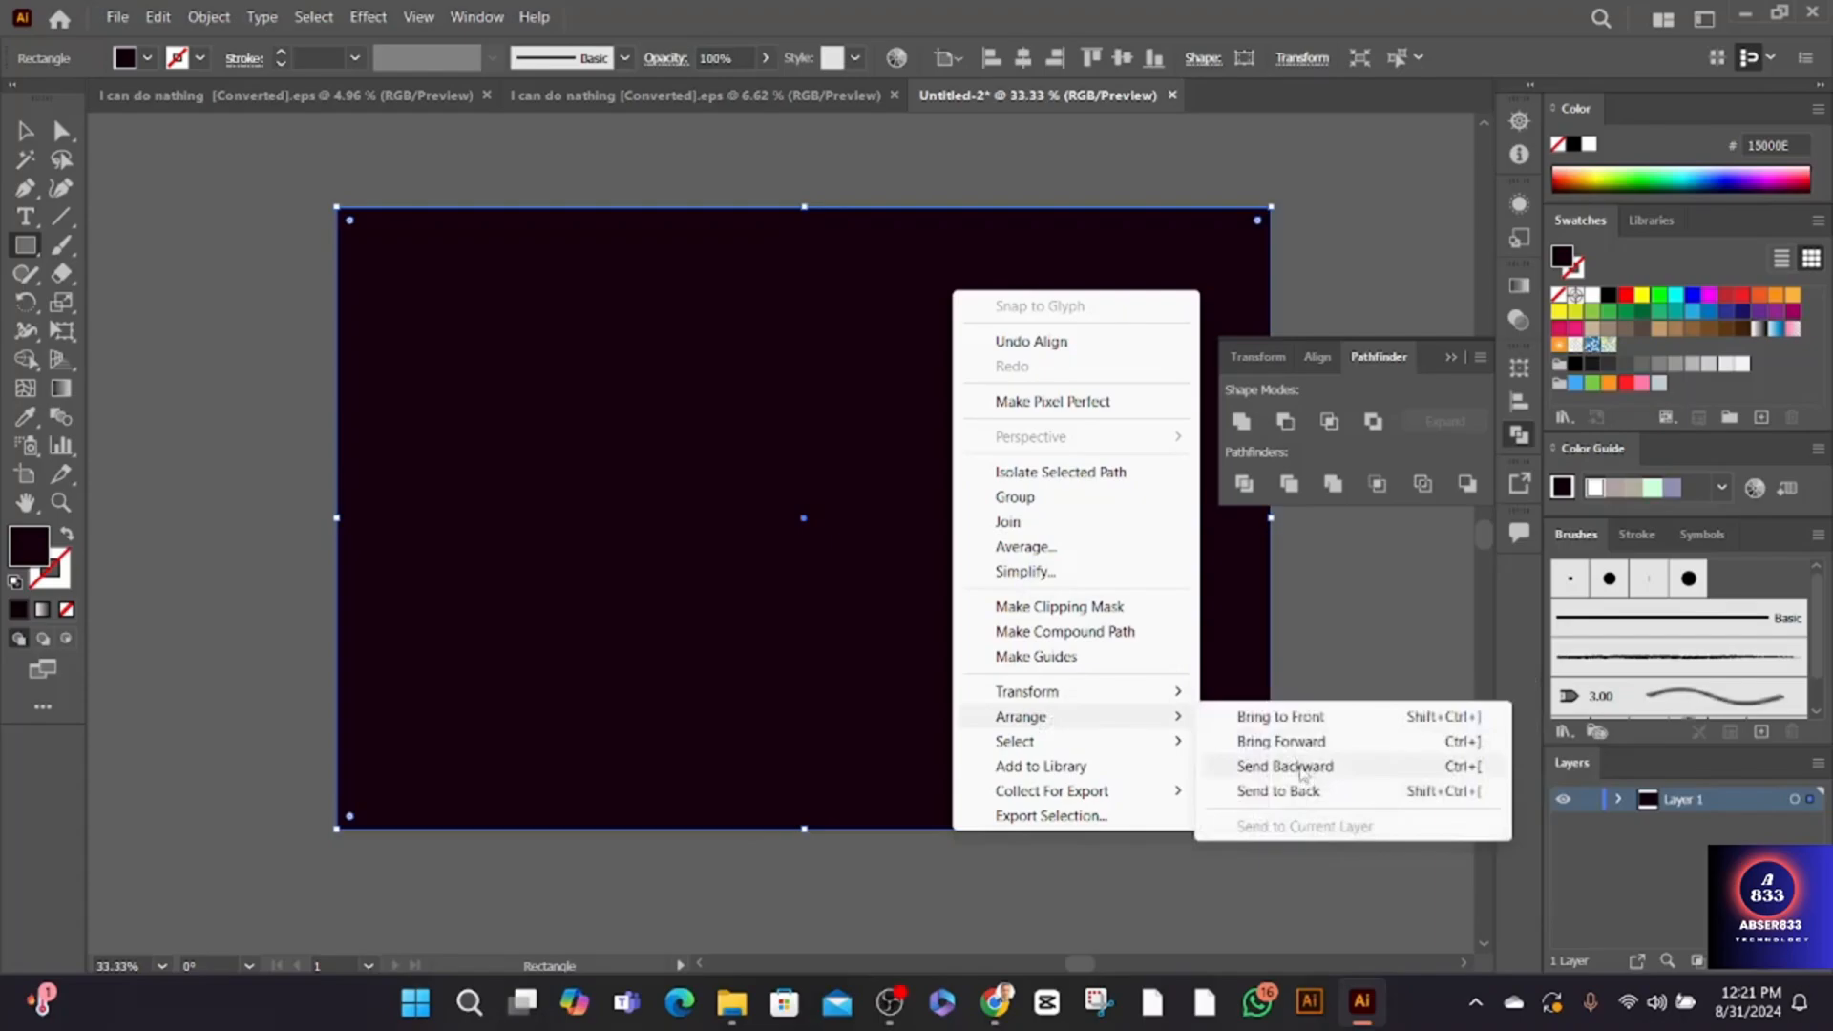
click(1284, 791)
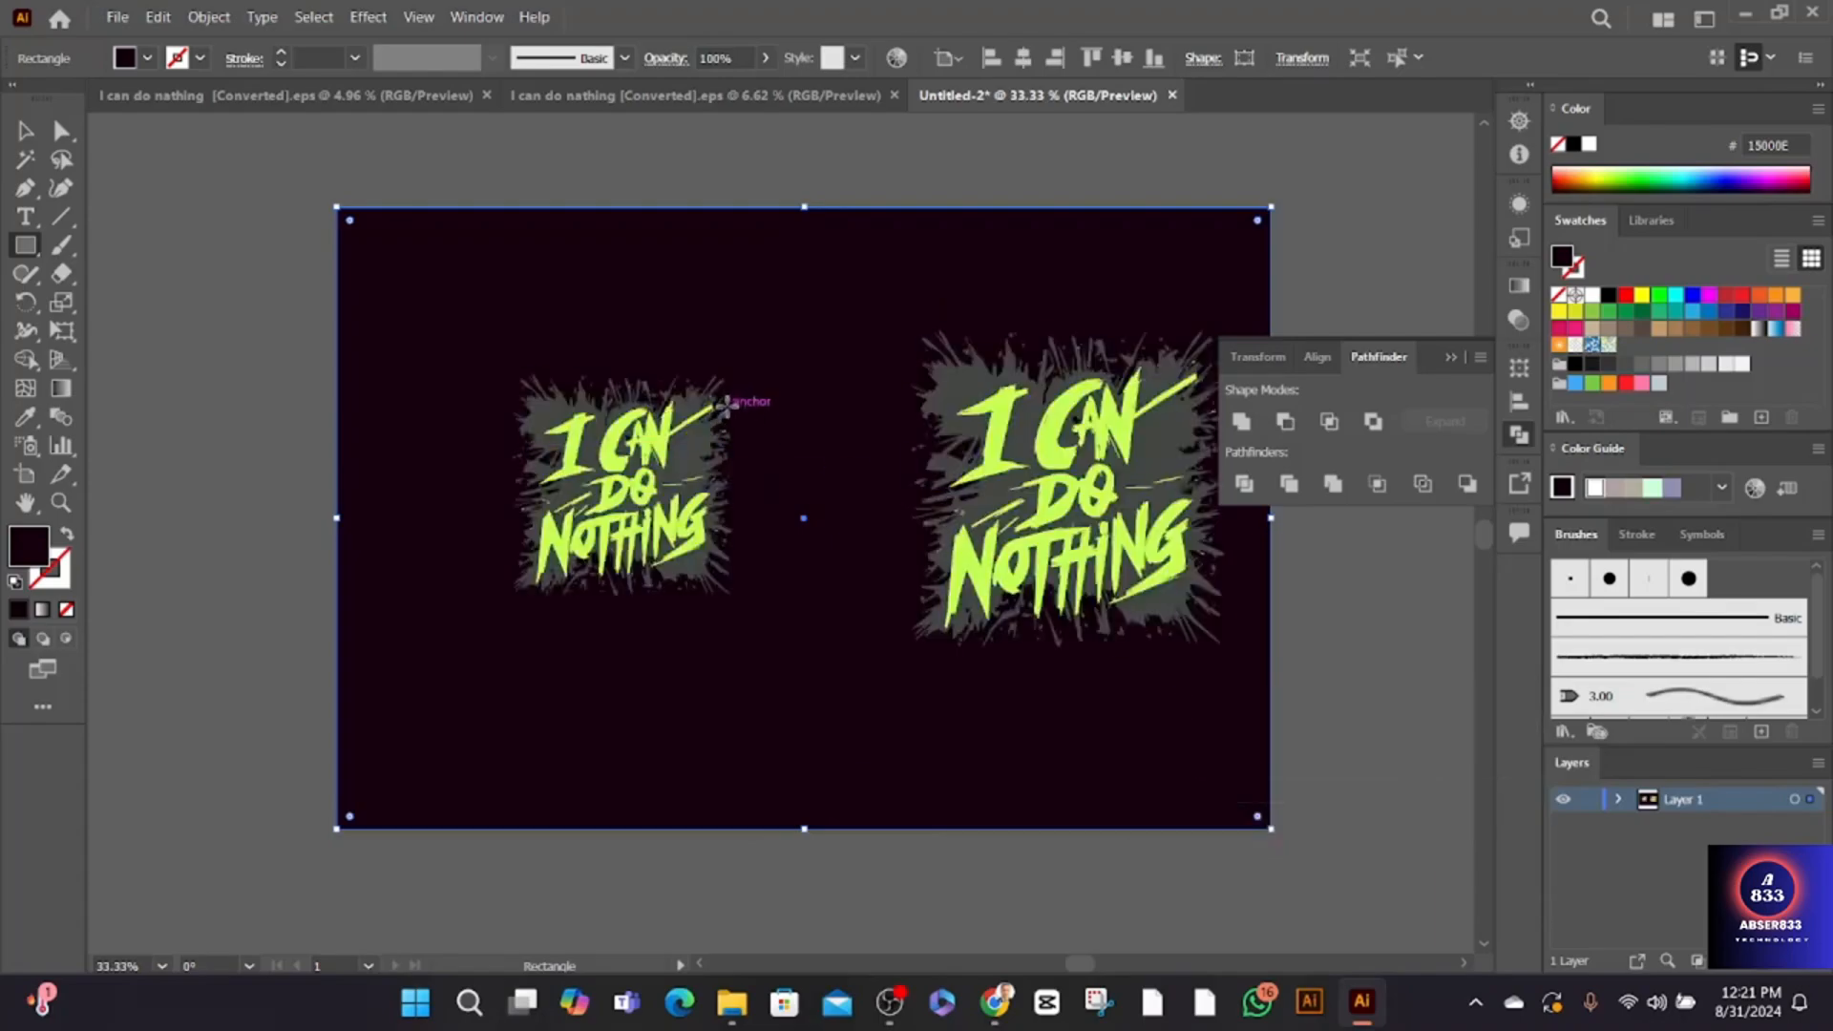
- Fill the background rectangle with pale yellow EEFFAA and select all the artwork
key(v)
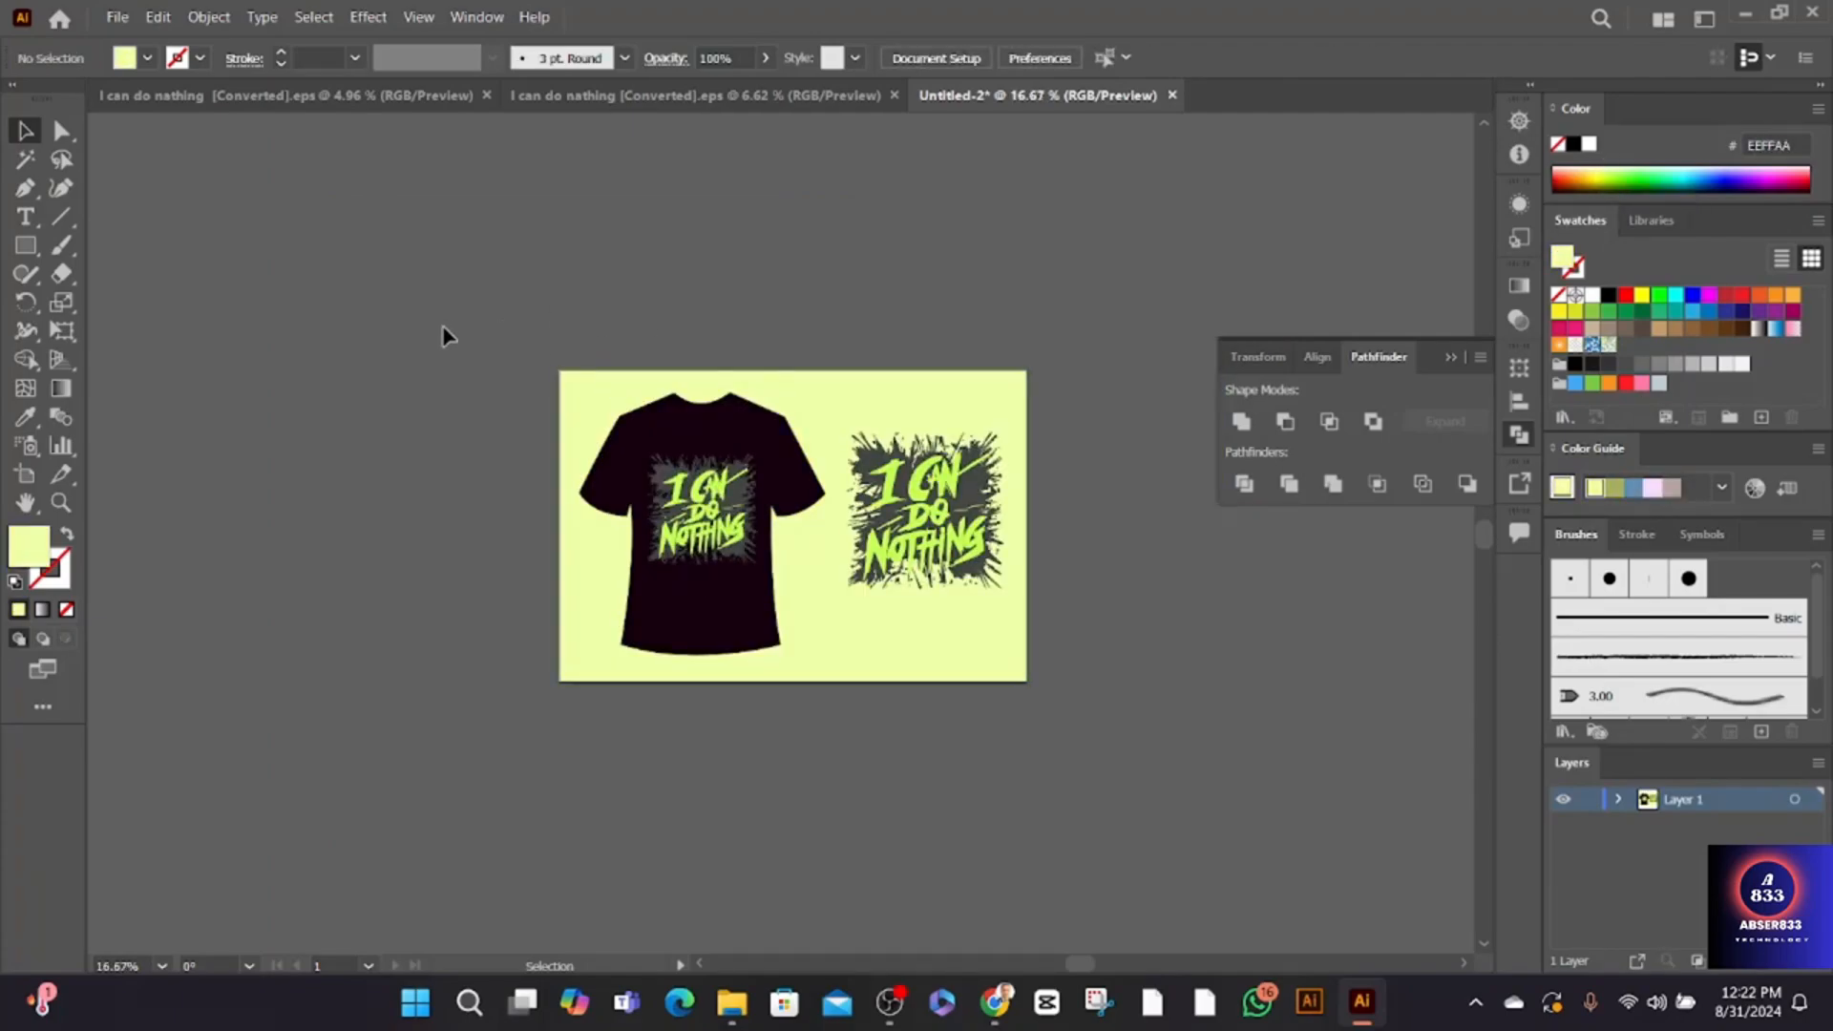
key(ctrl+a)
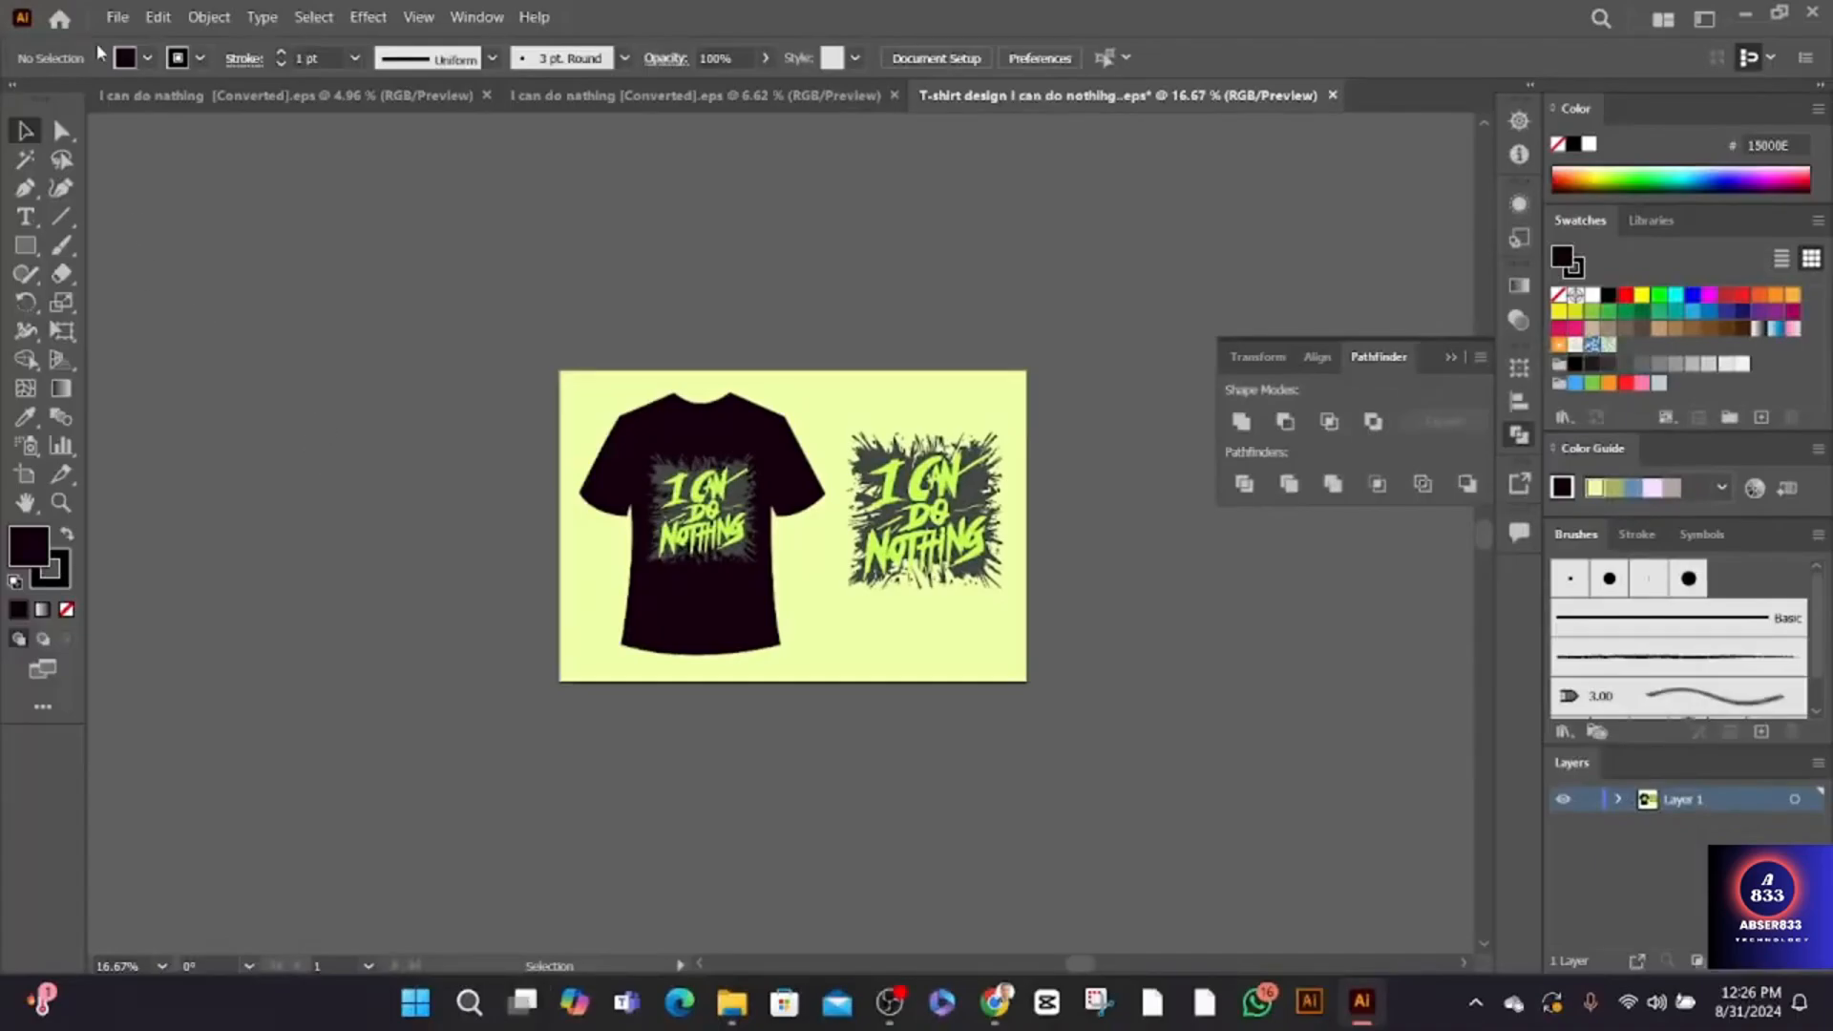
- Start exporting the design to the Desktop as a JPEG named "T-shirt design I can do nothihg.."
click(117, 17)
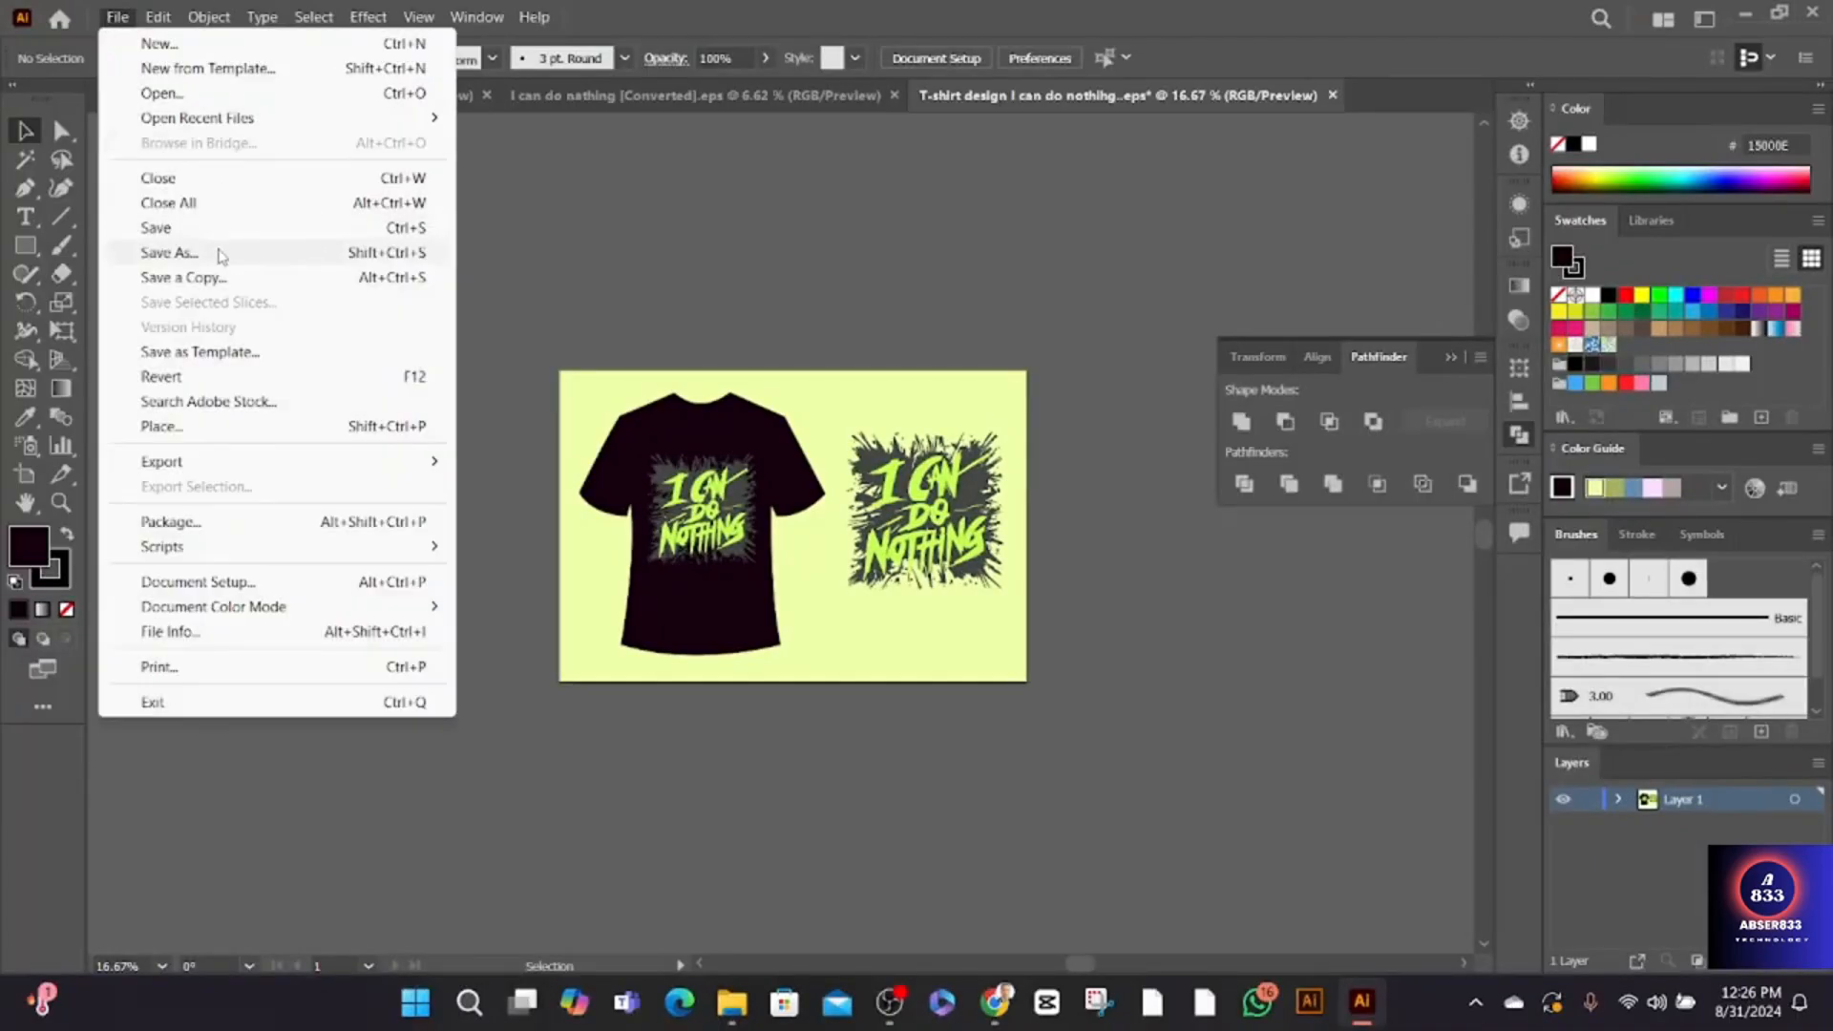
mouse_move(253, 461)
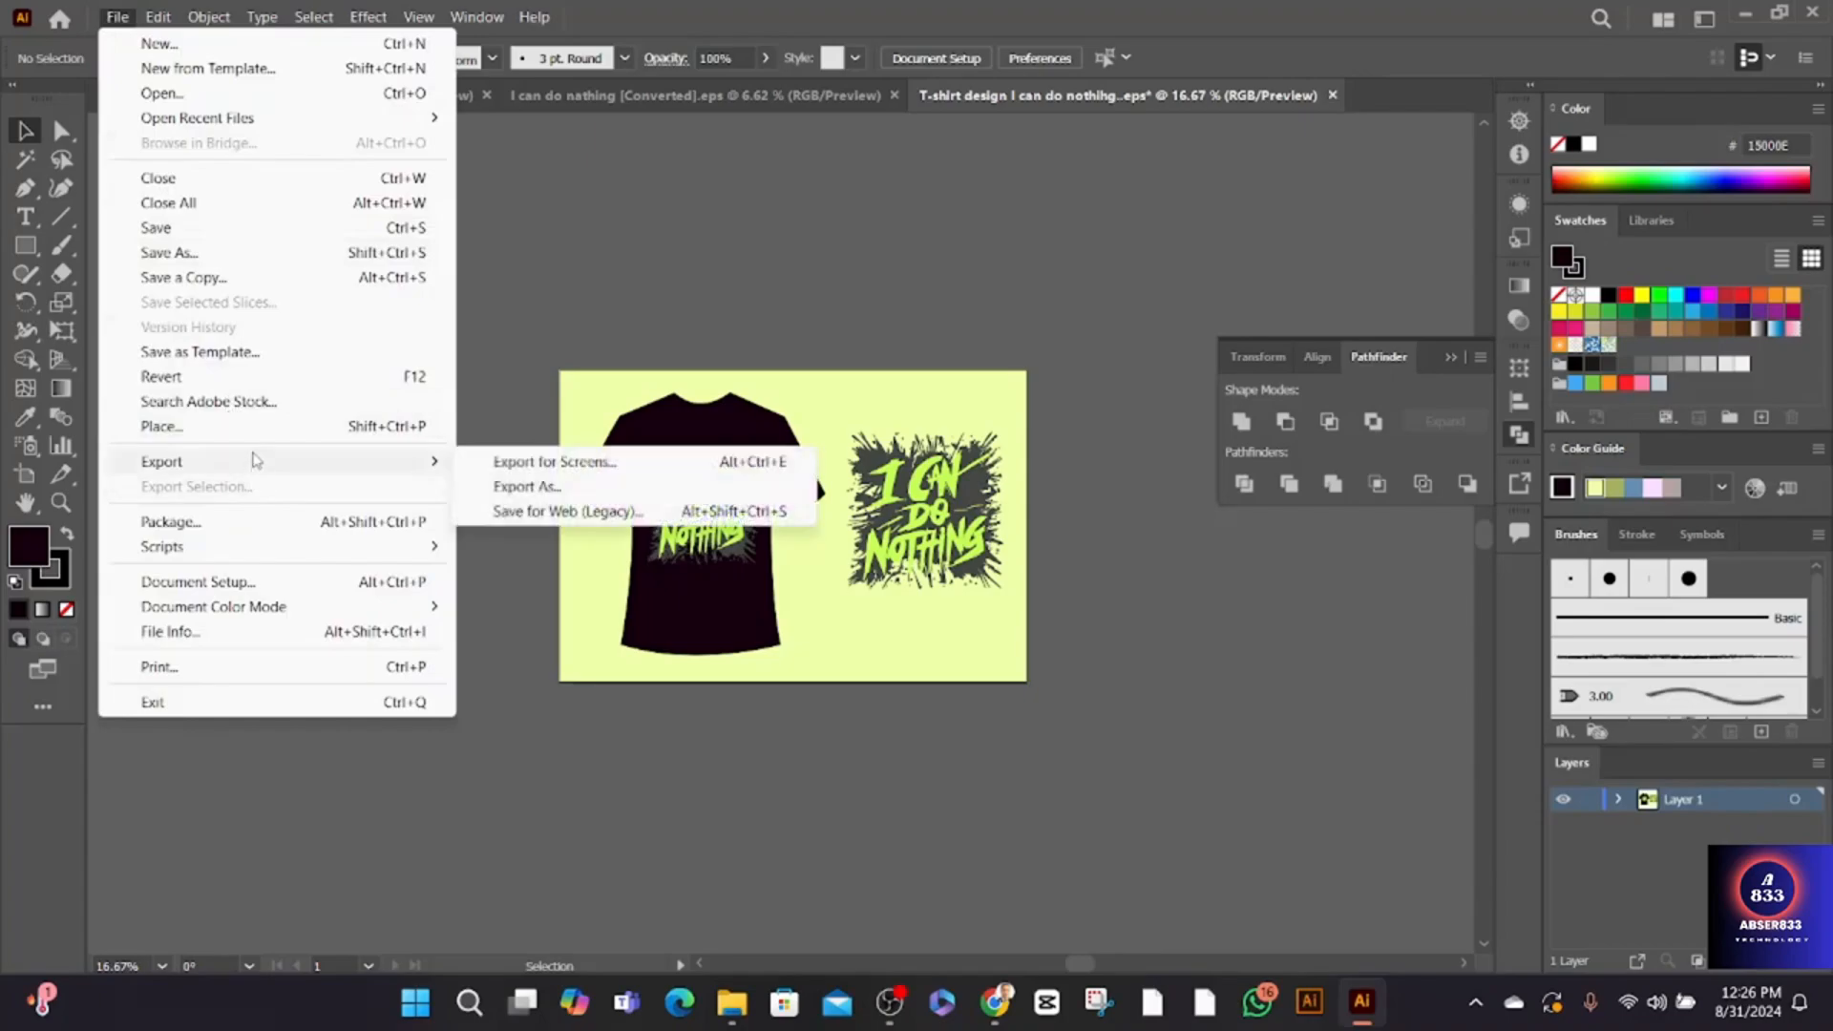
click(518, 487)
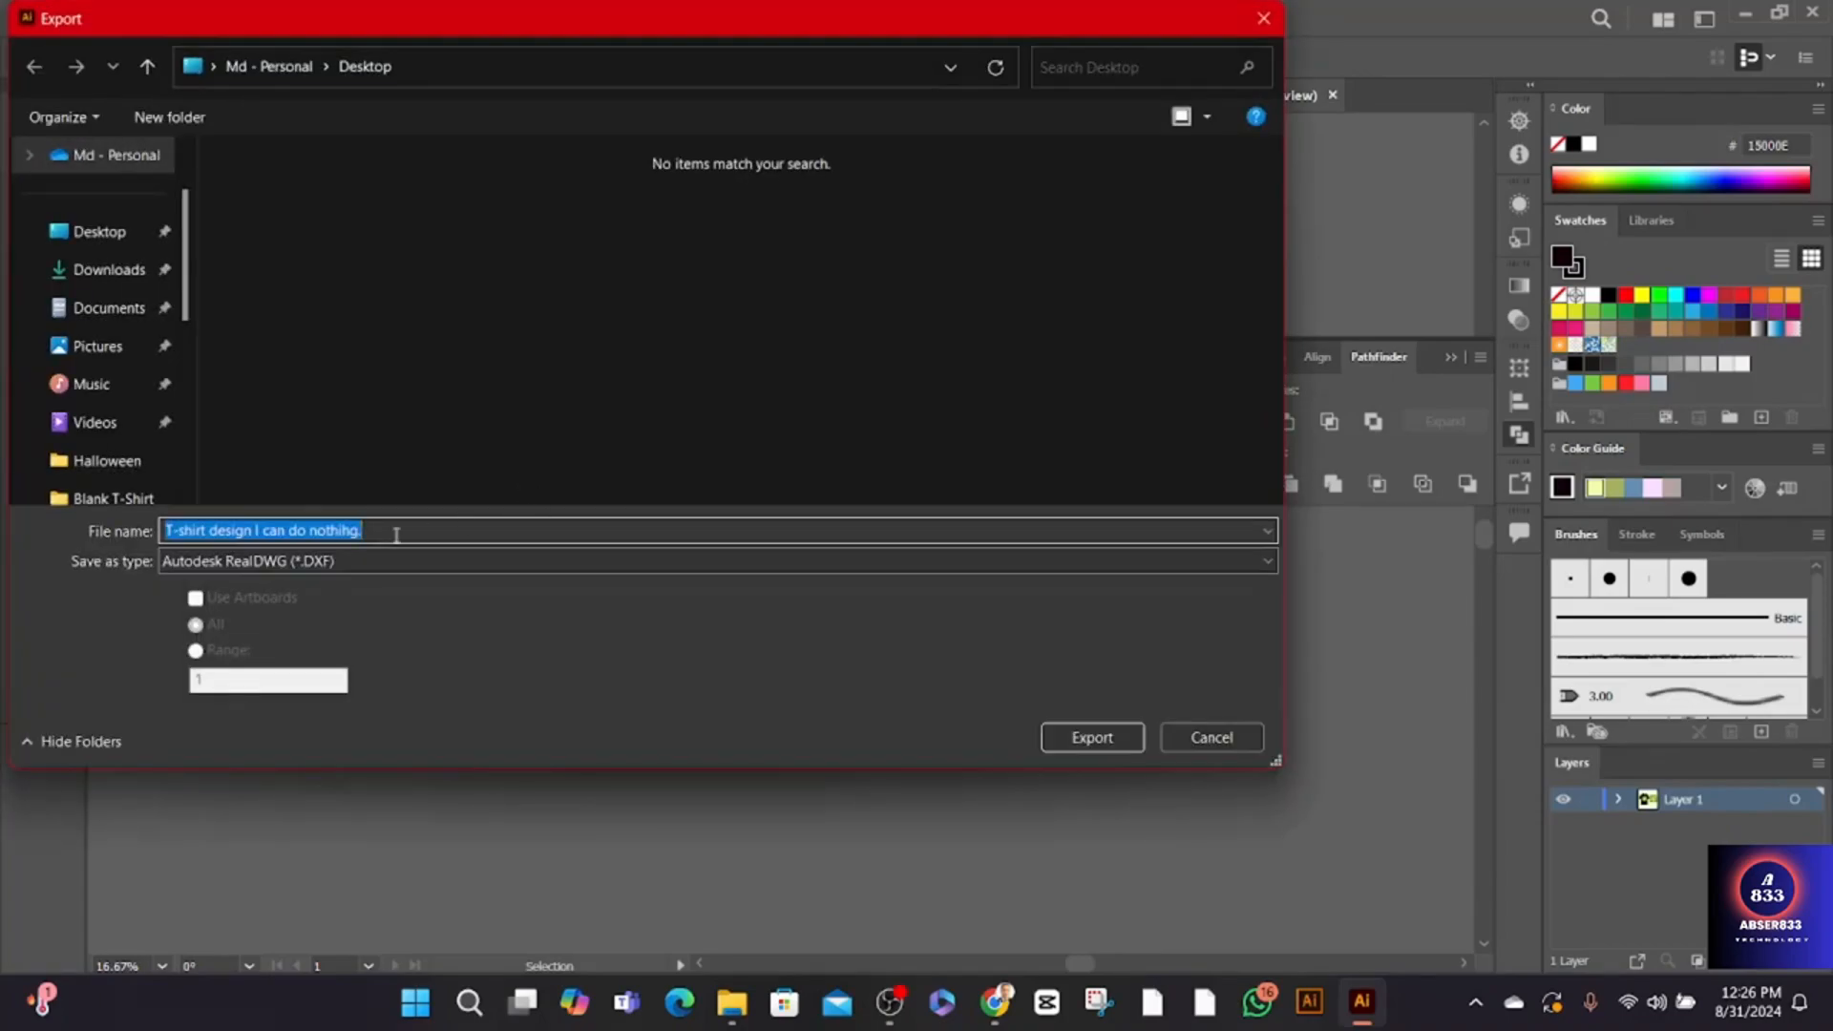
click(355, 560)
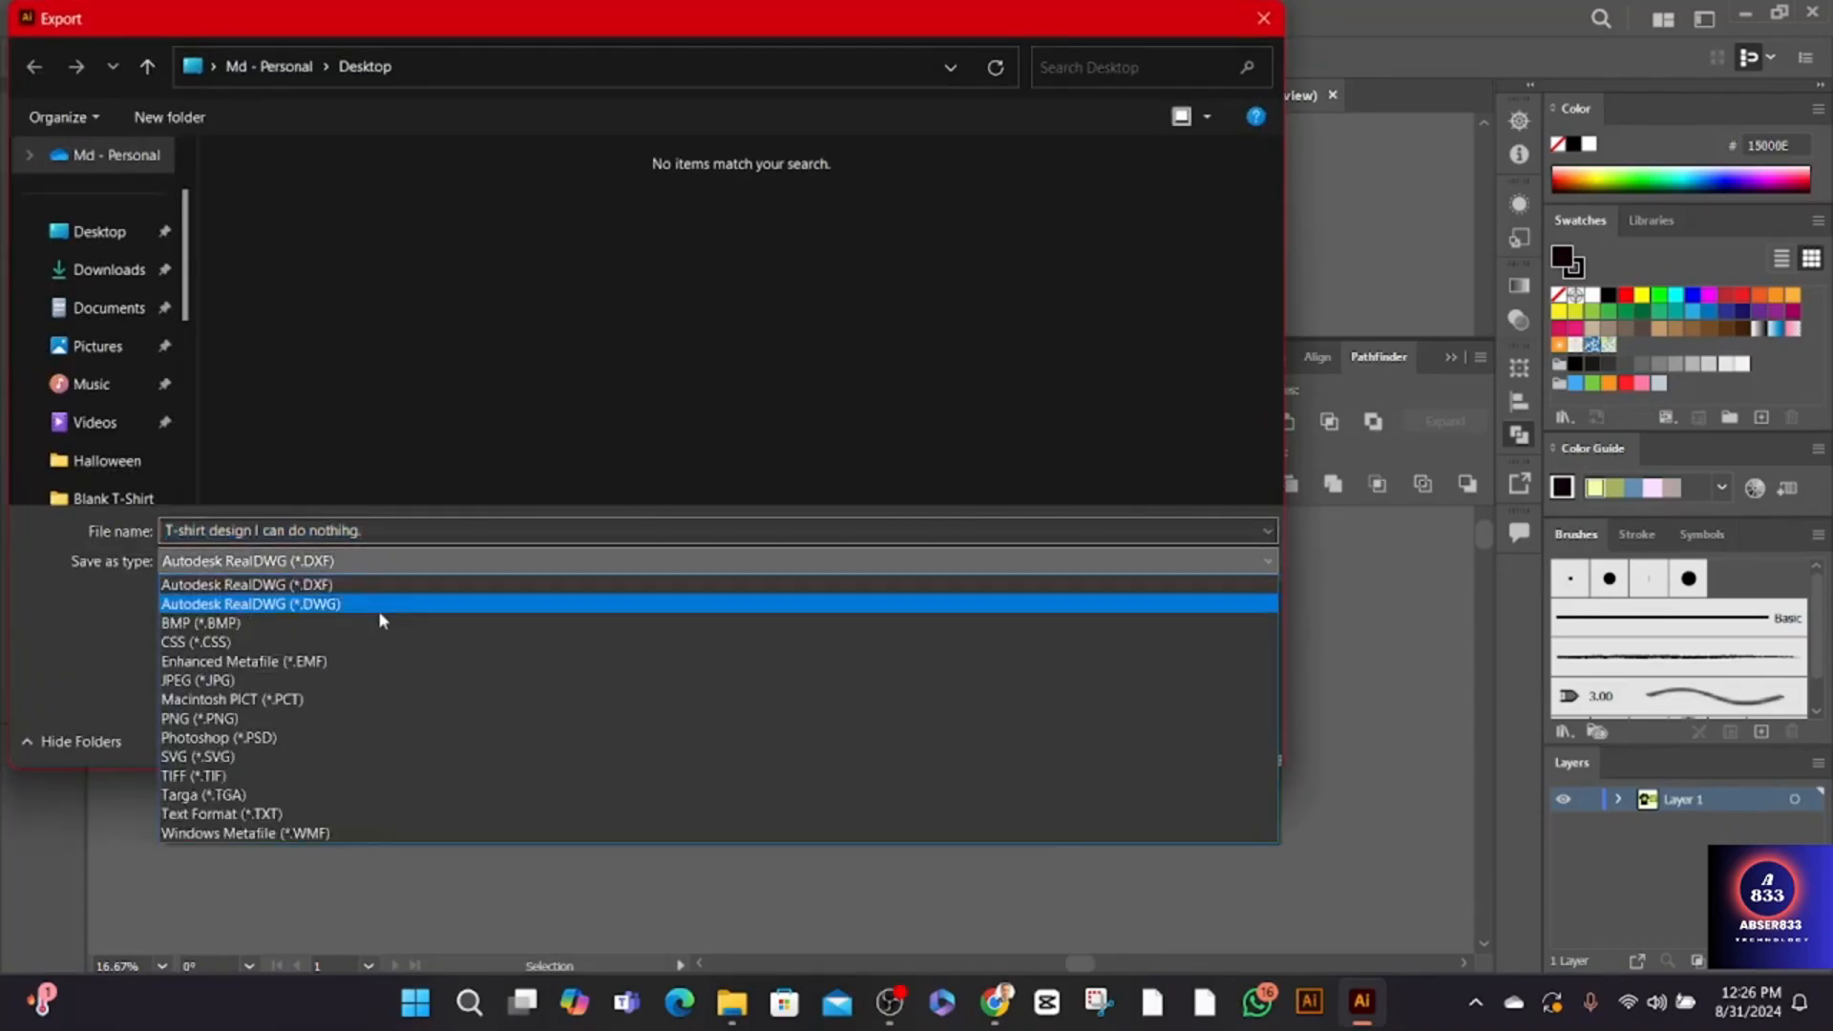
click(218, 680)
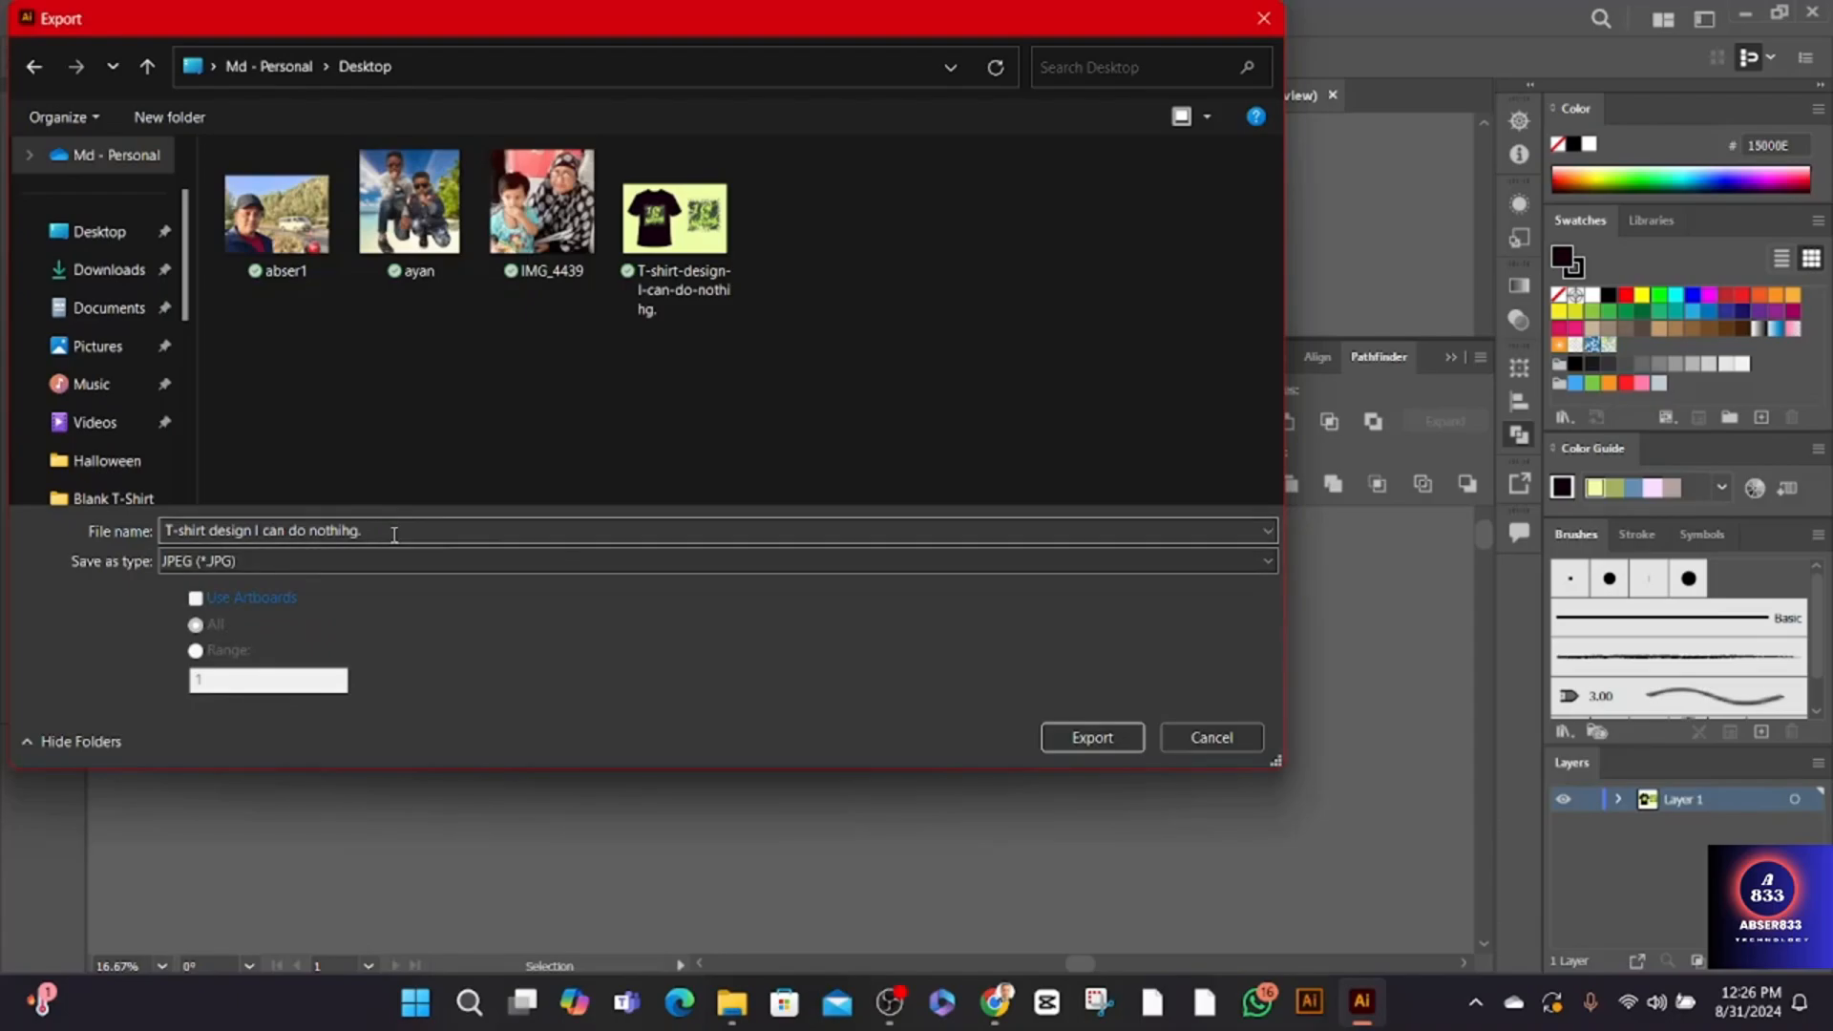
click(395, 536)
double_click(394, 535)
click(394, 535)
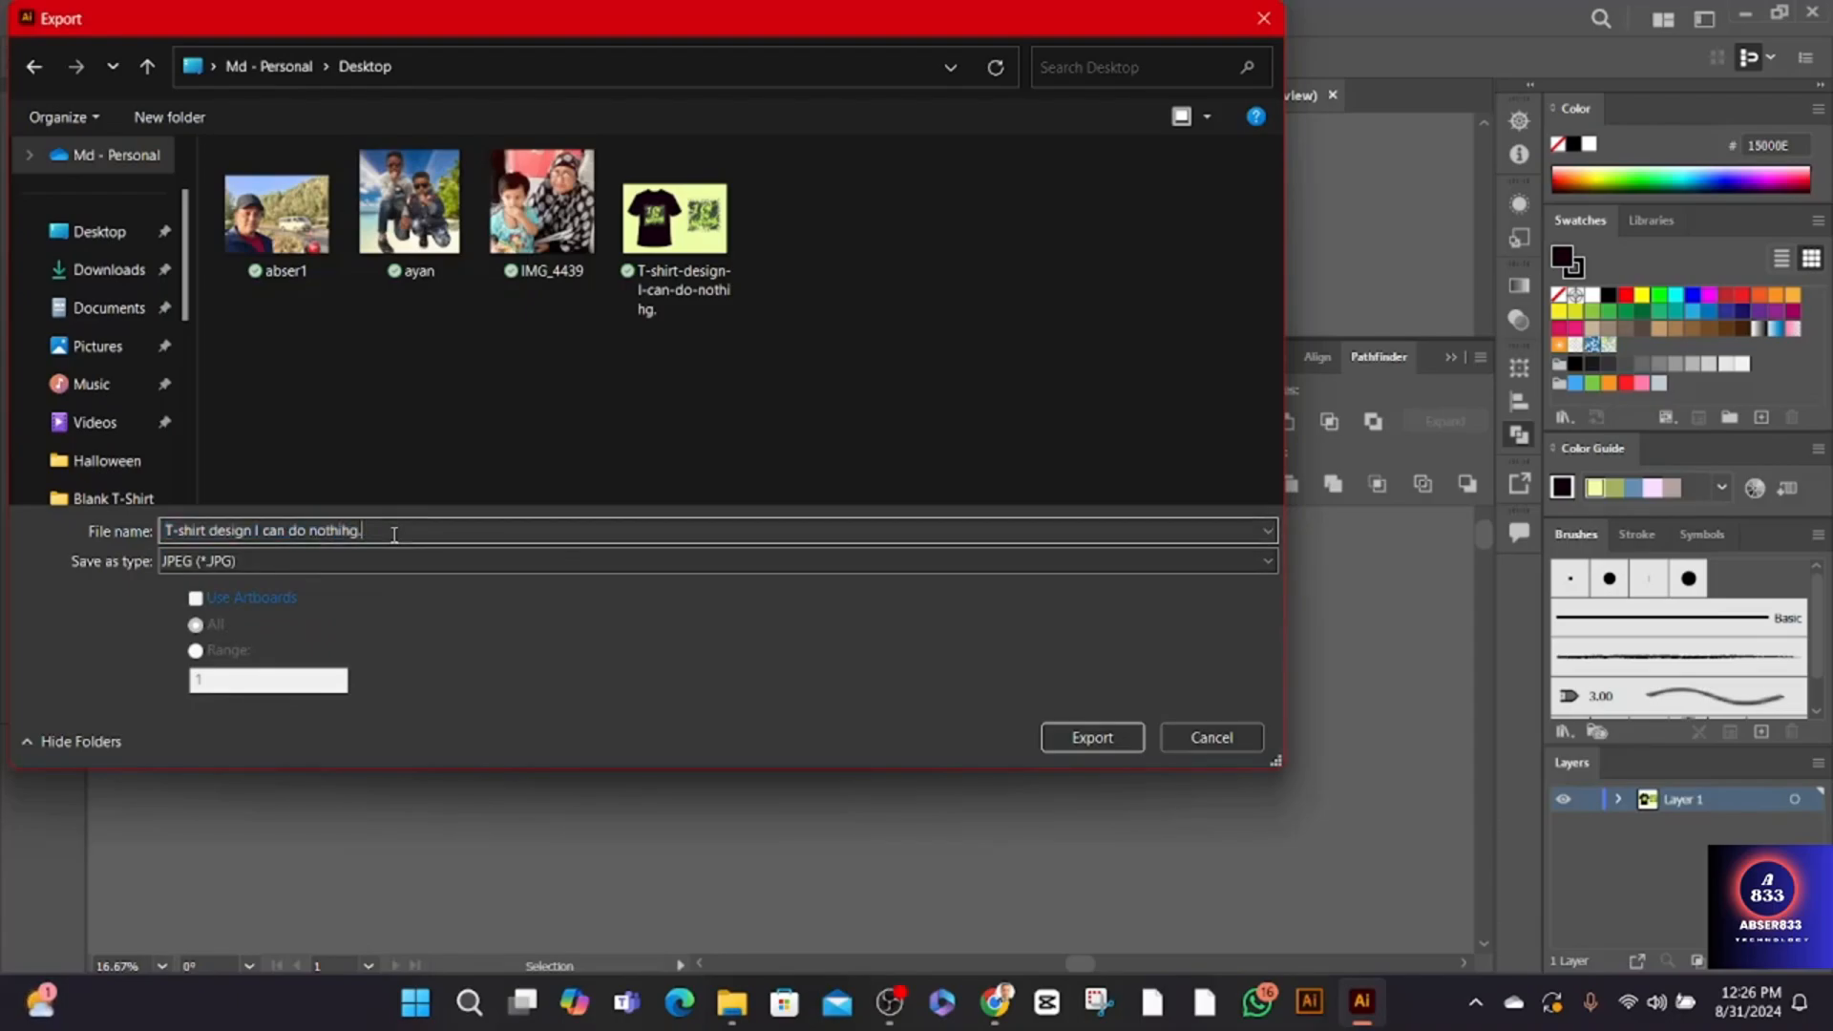
click(1094, 745)
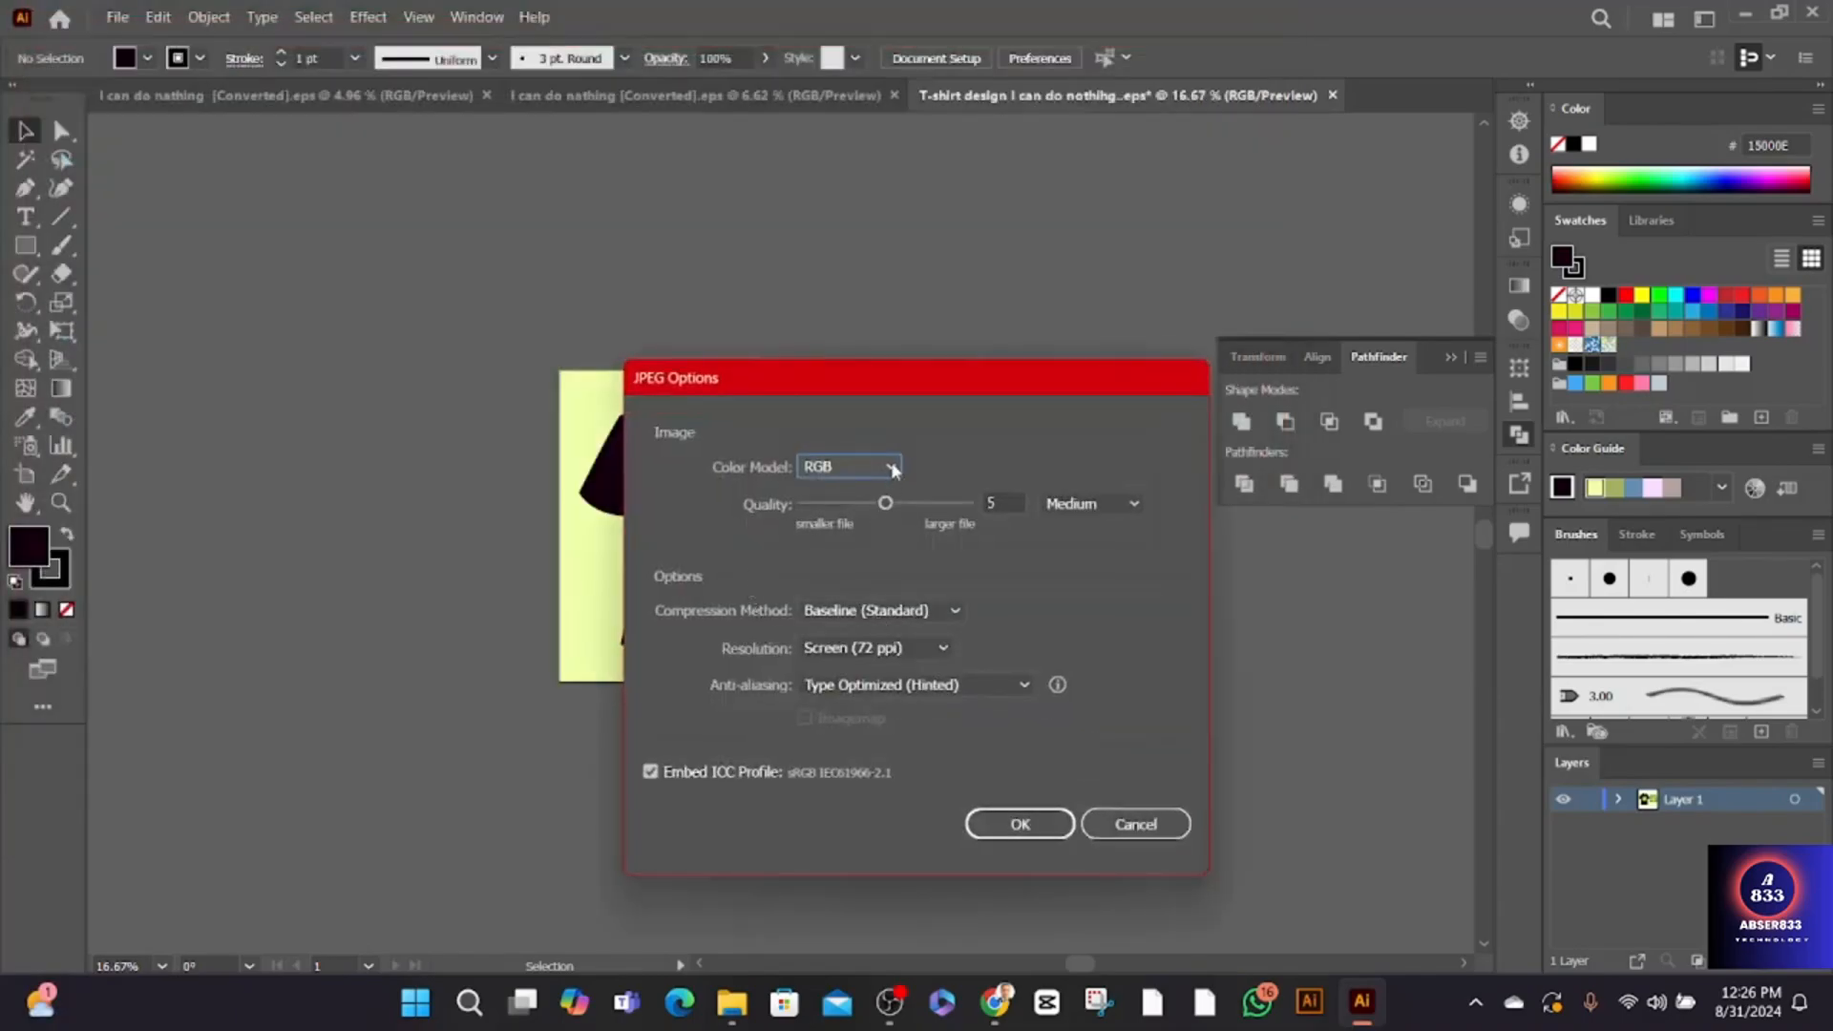
- Keep the JPEG's RGB color model and set its quality to Maximum and its resolution to High (300 ppi)
click(891, 466)
click(893, 467)
click(1133, 504)
click(1105, 616)
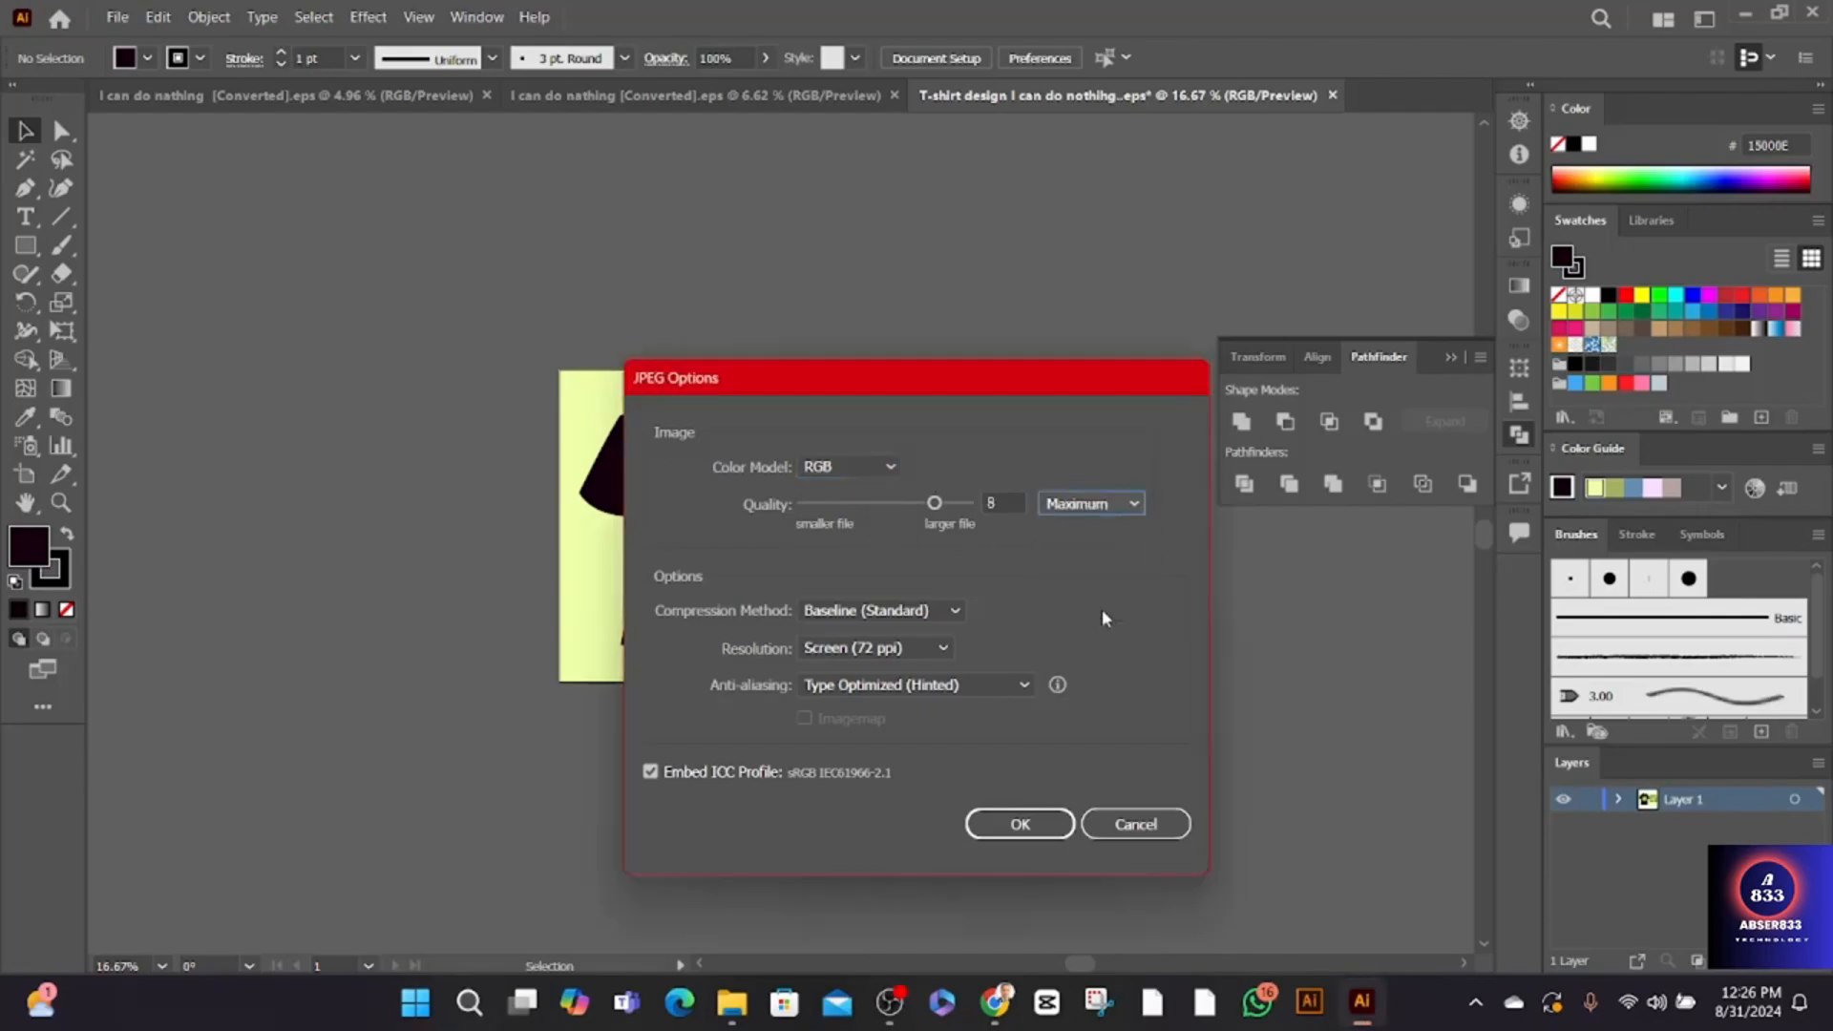
click(943, 649)
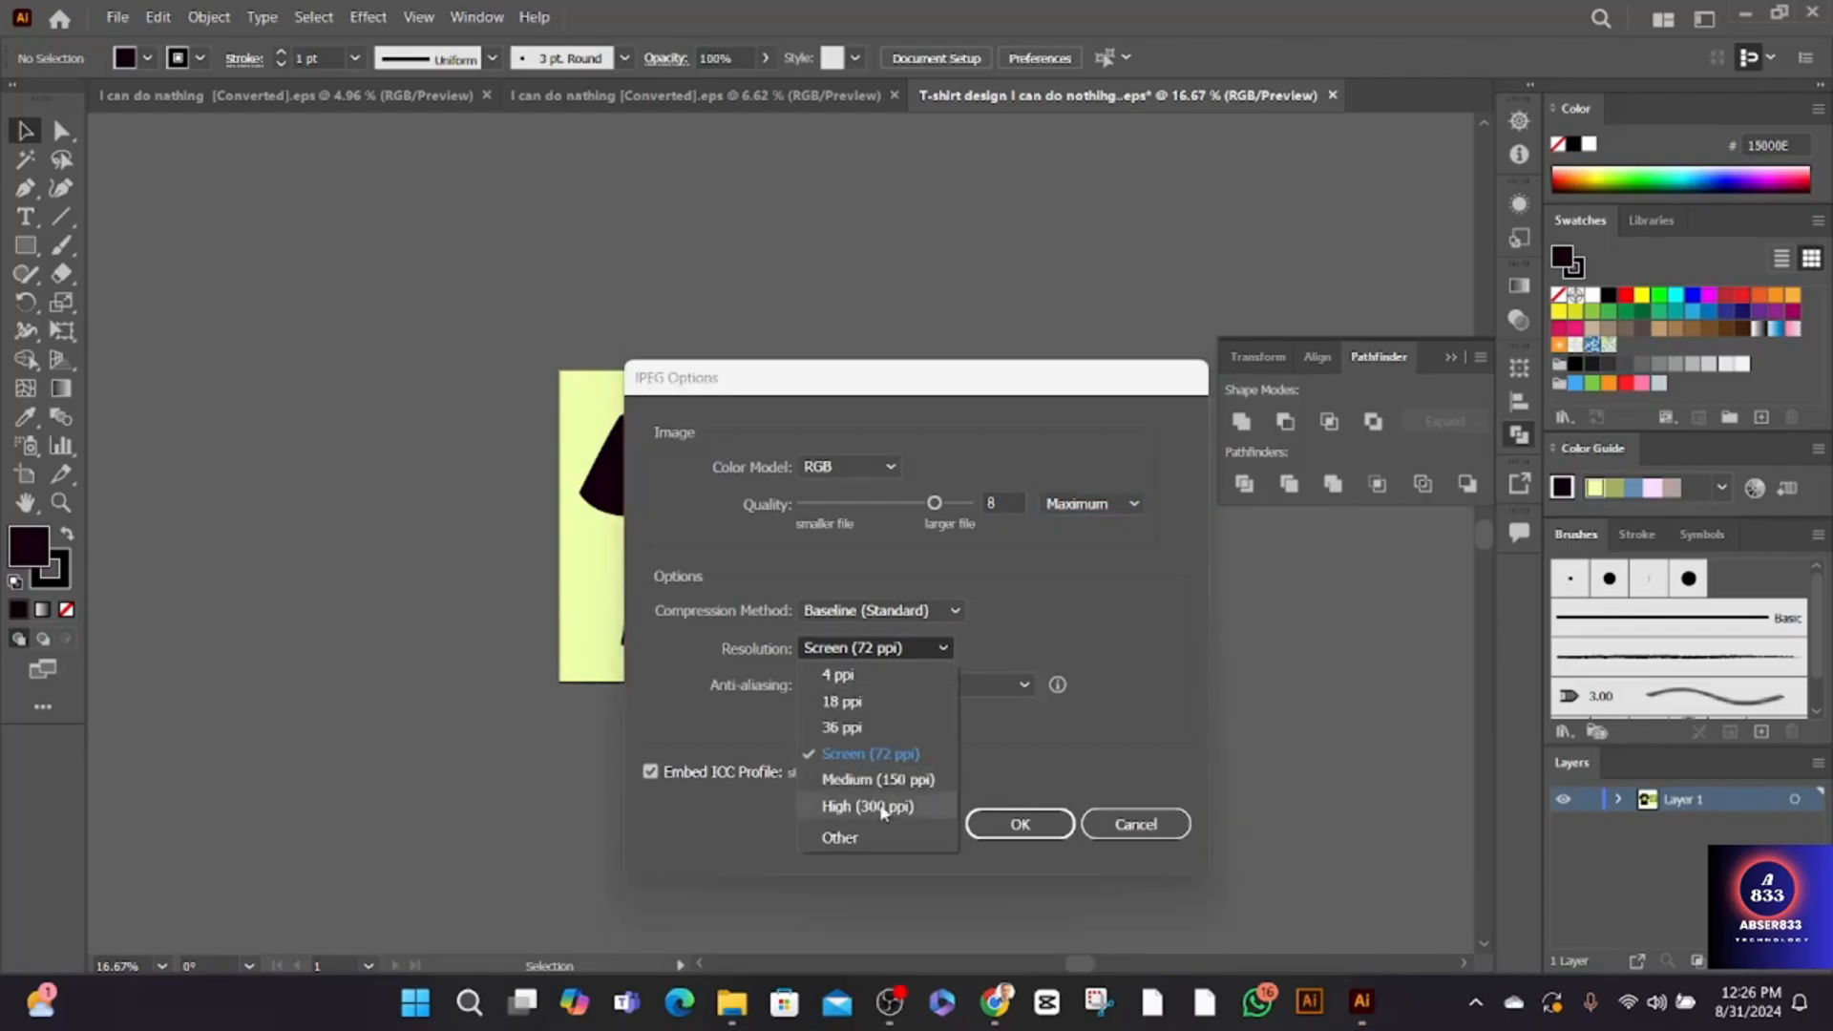
click(868, 806)
- Keep Type Optimized (Hinted) anti-aliasing, set the compression method to Progressive and complete the JPEG export
click(1024, 685)
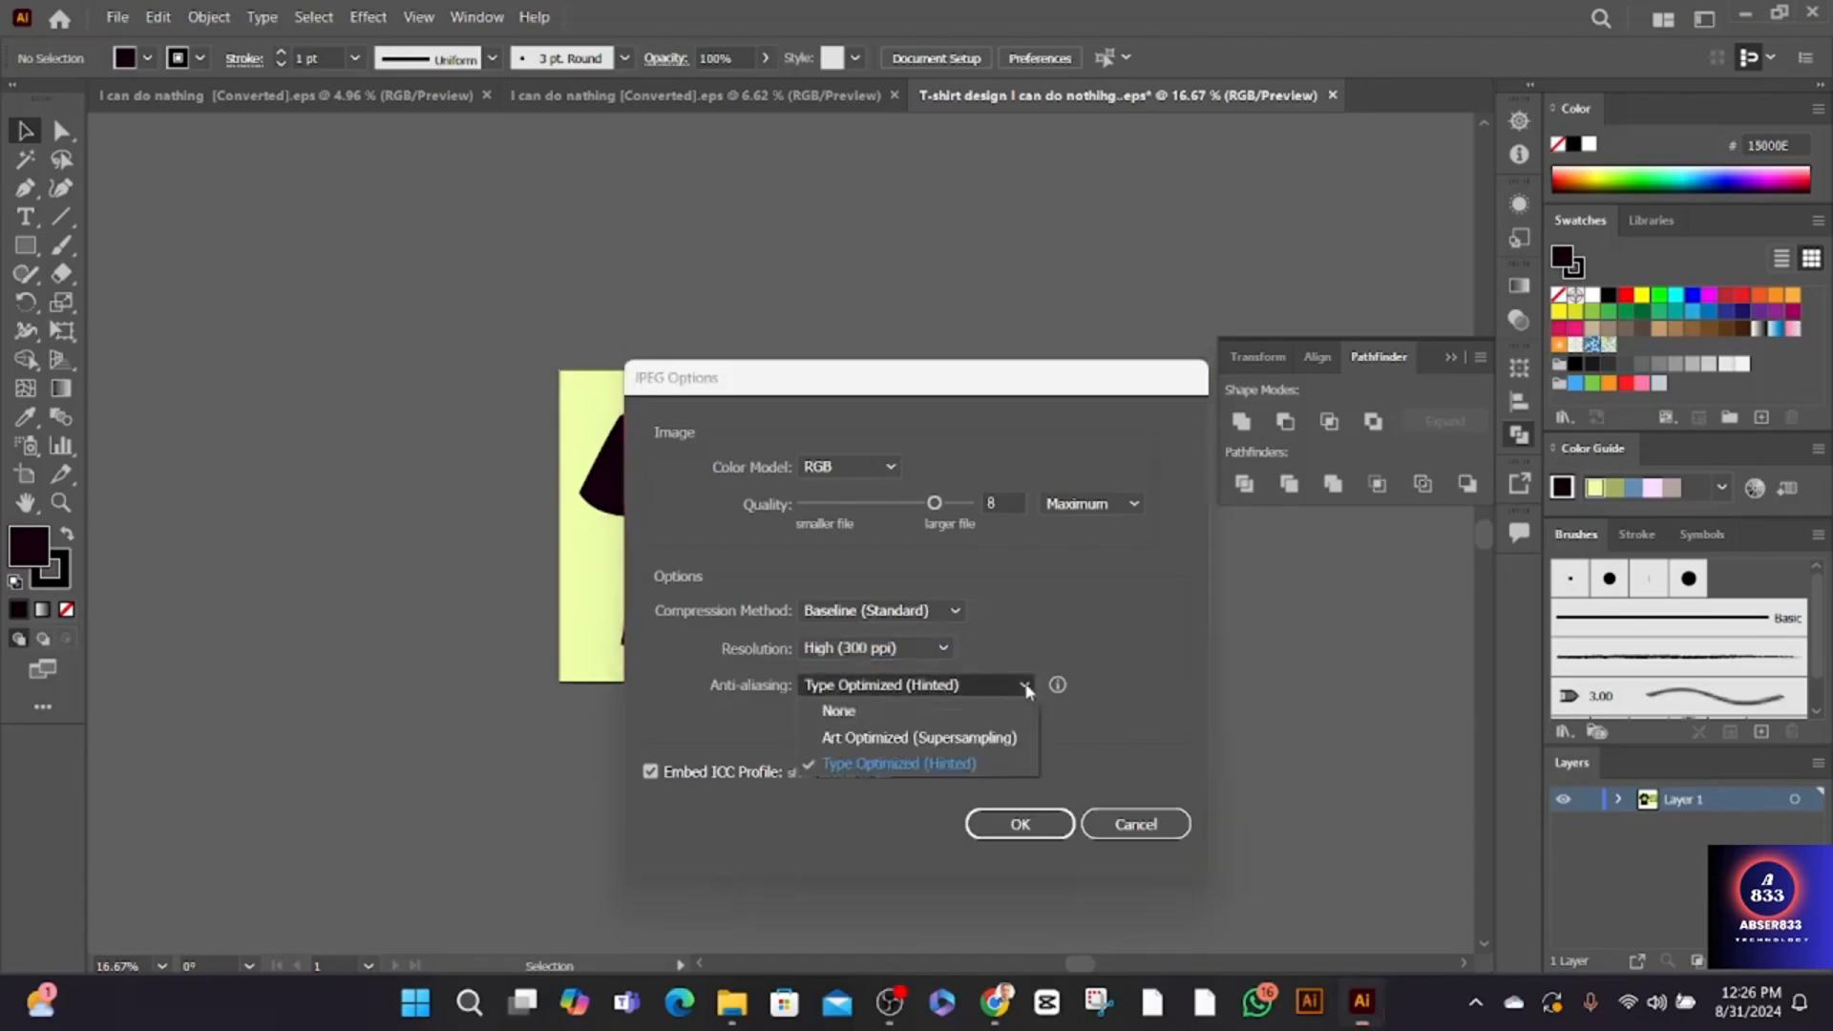
click(1027, 687)
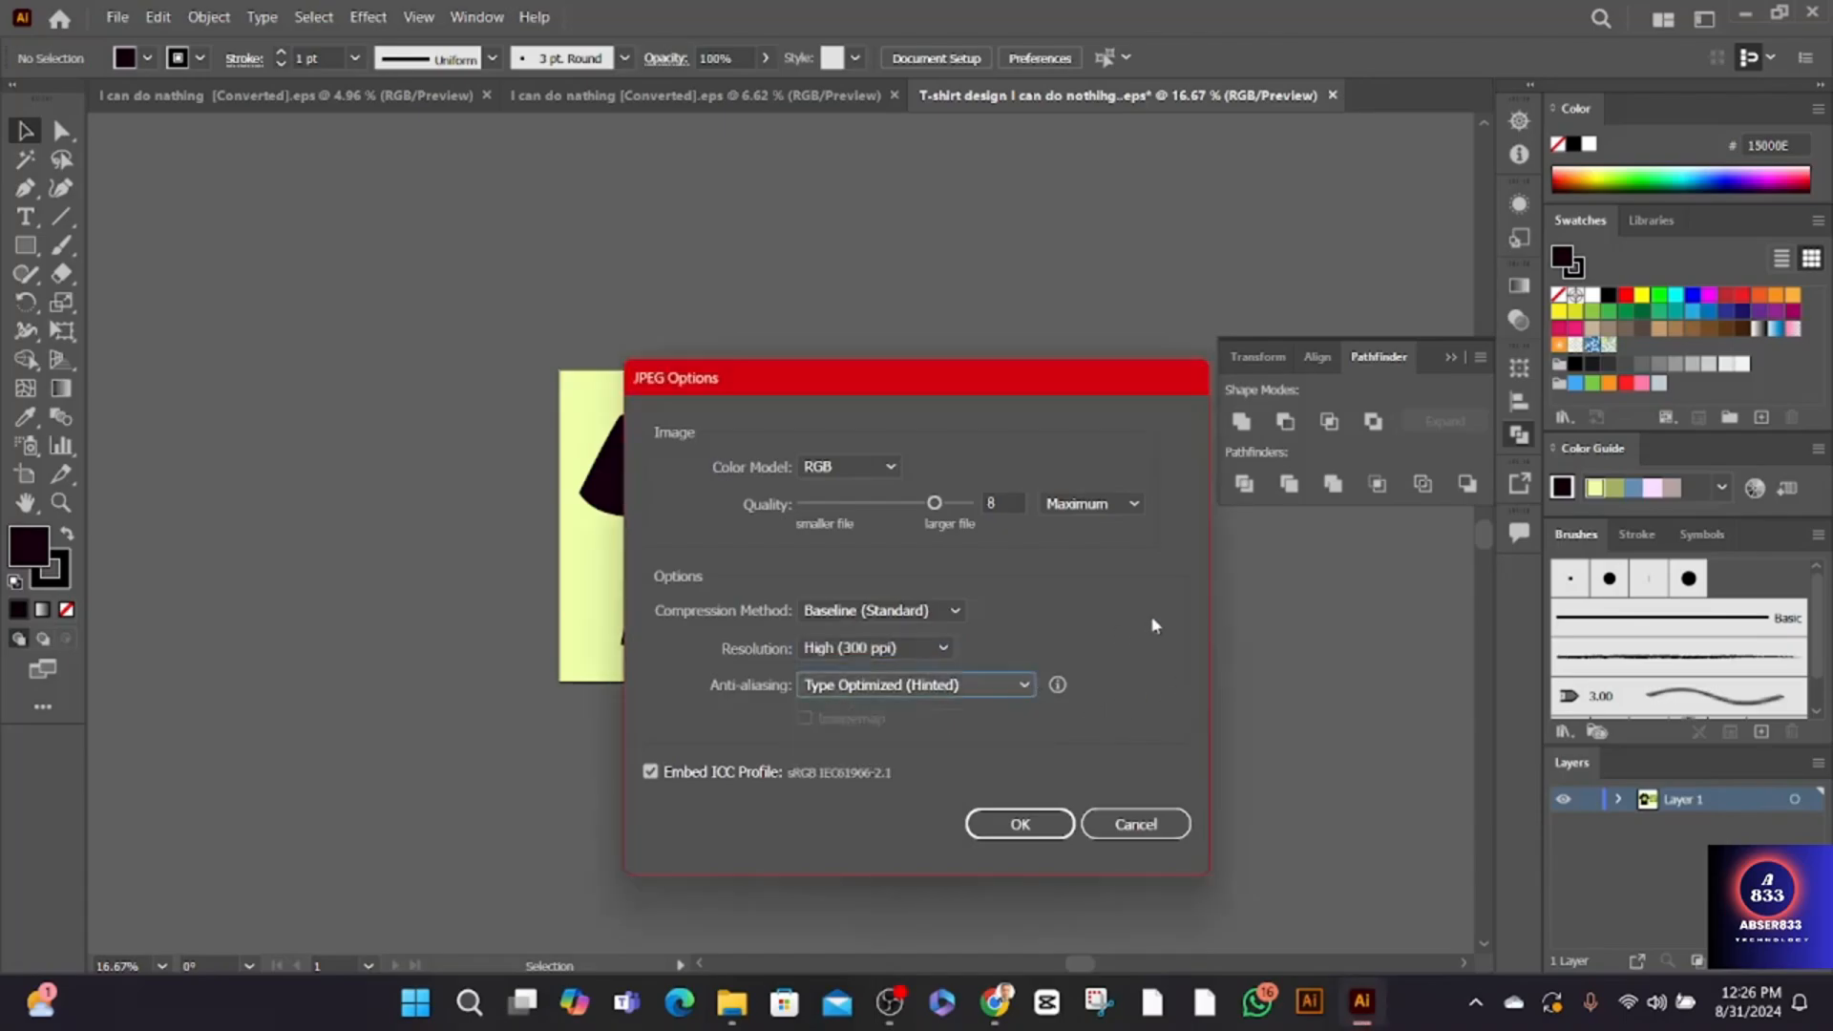
click(955, 613)
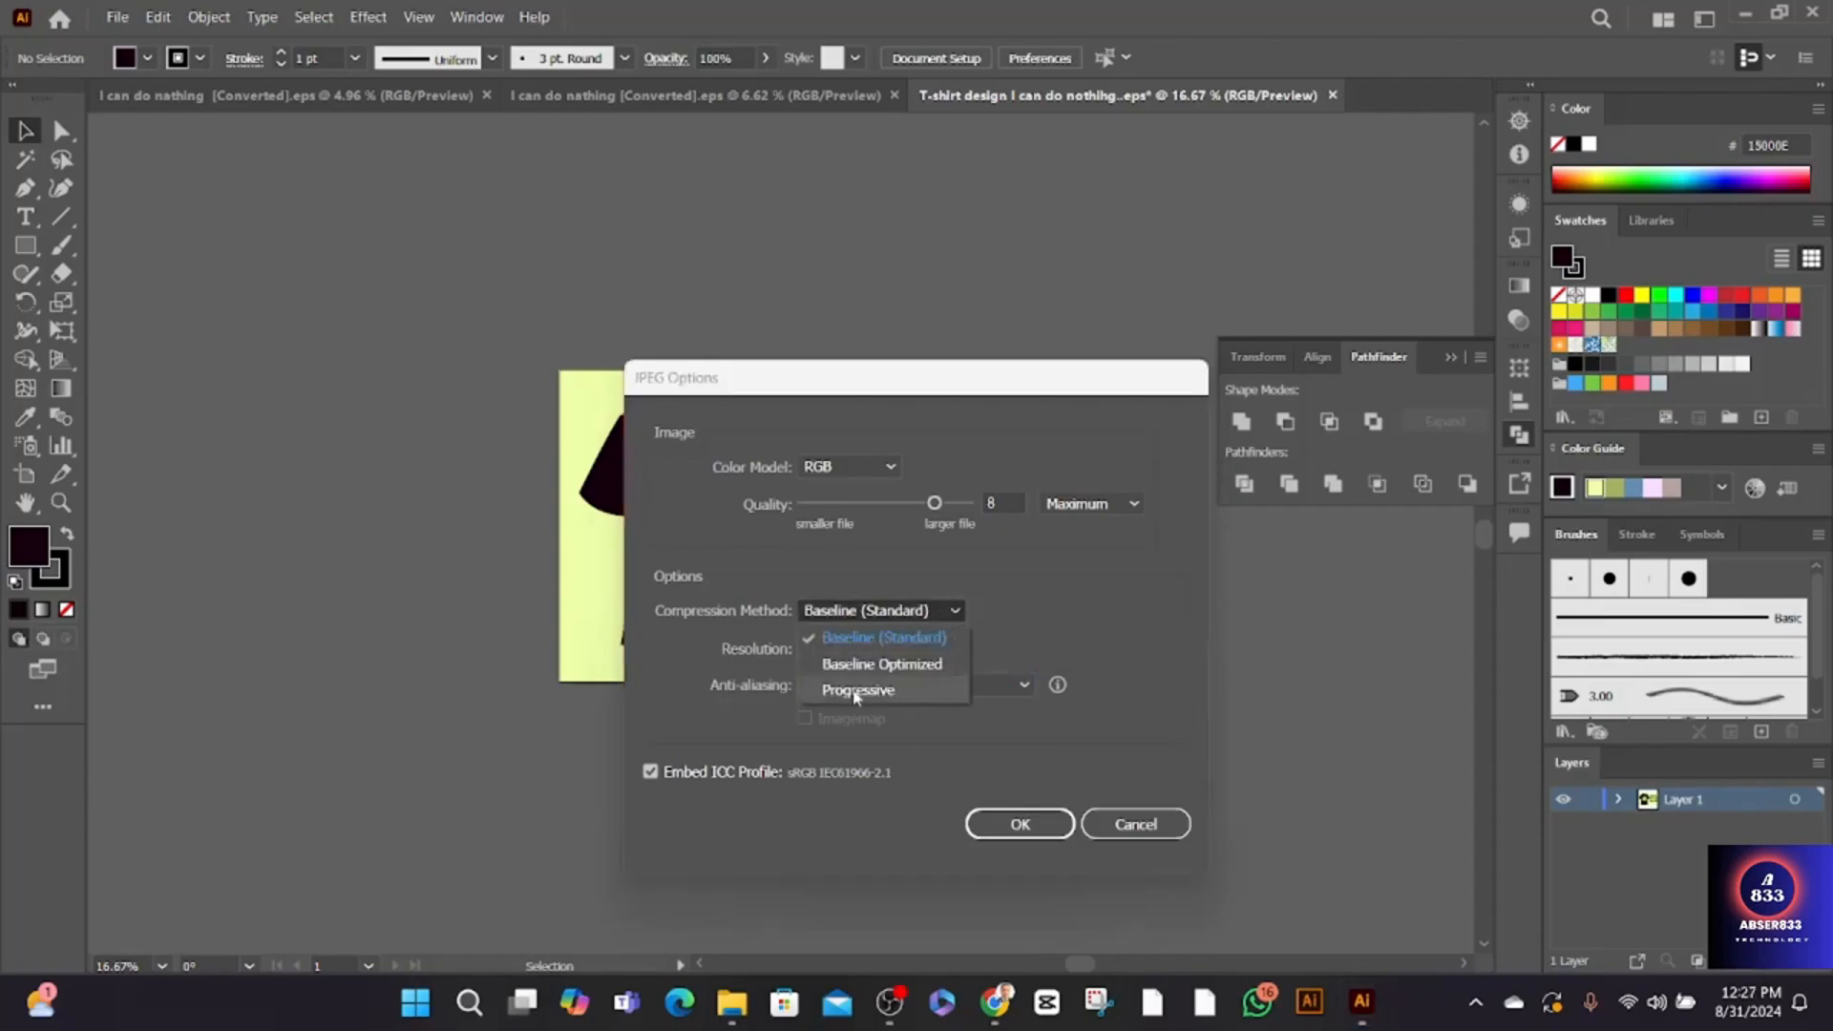
click(882, 691)
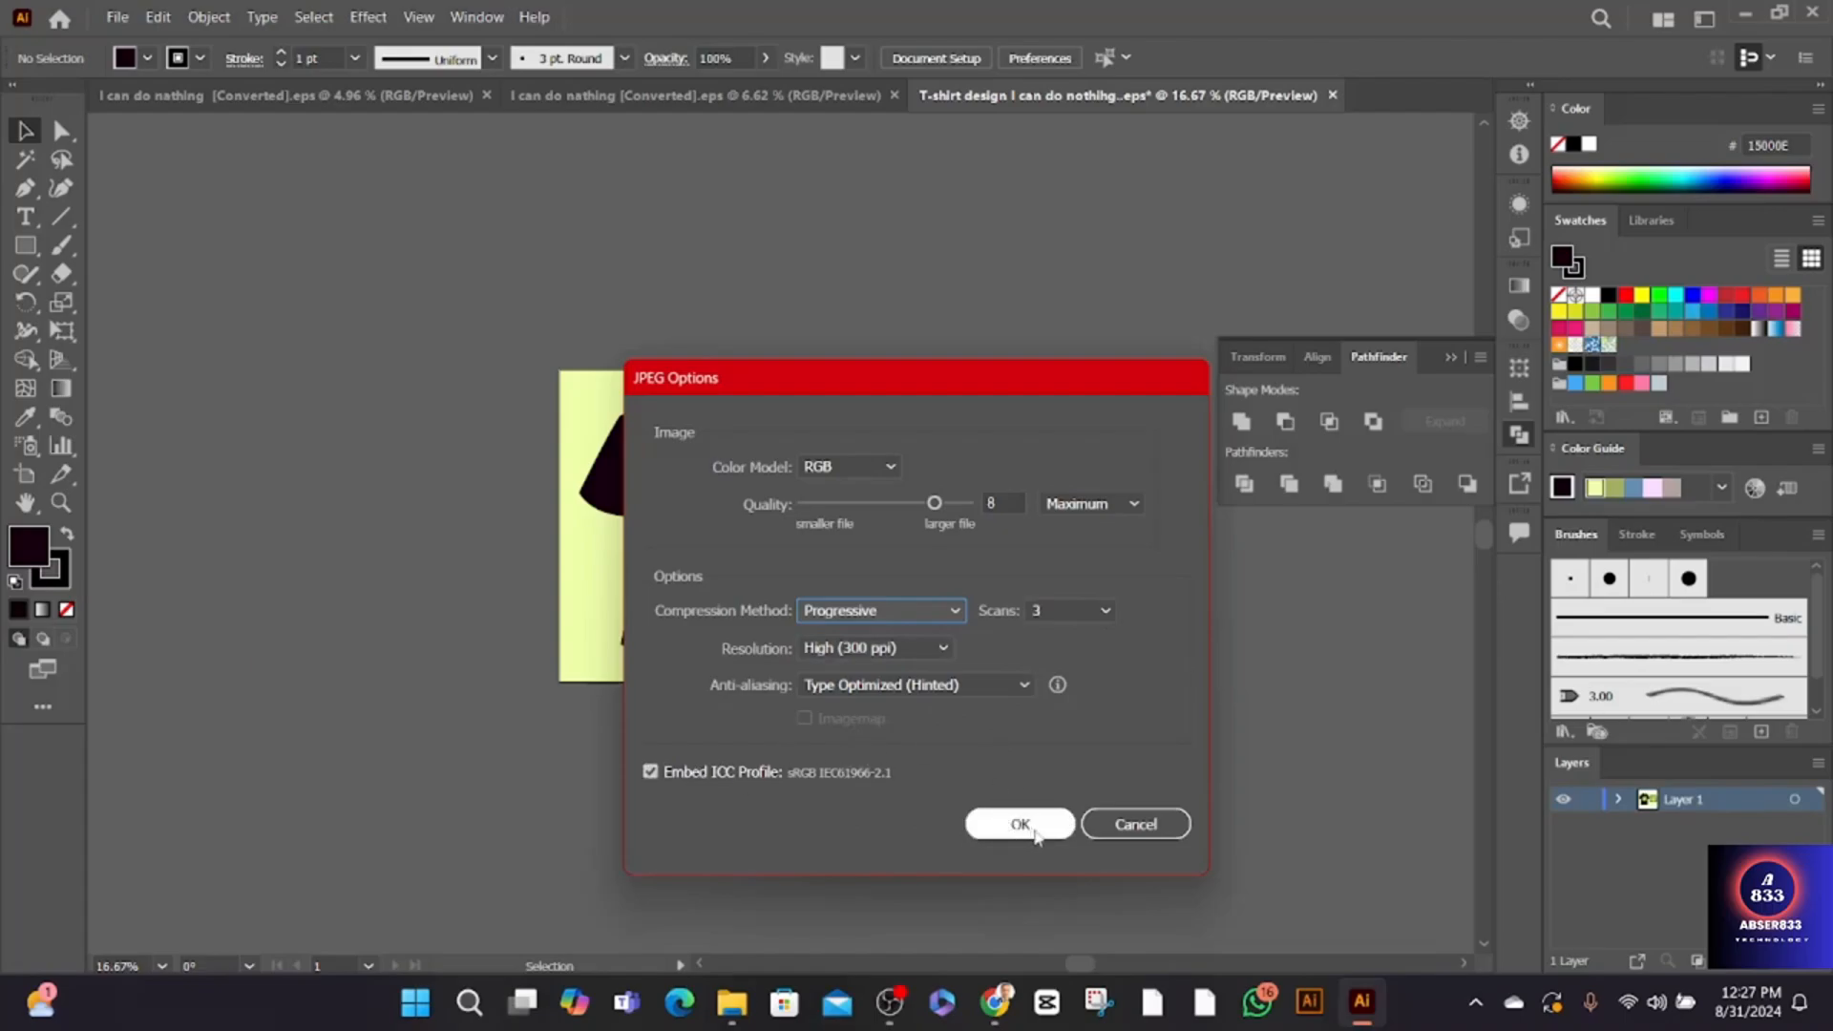
click(1020, 824)
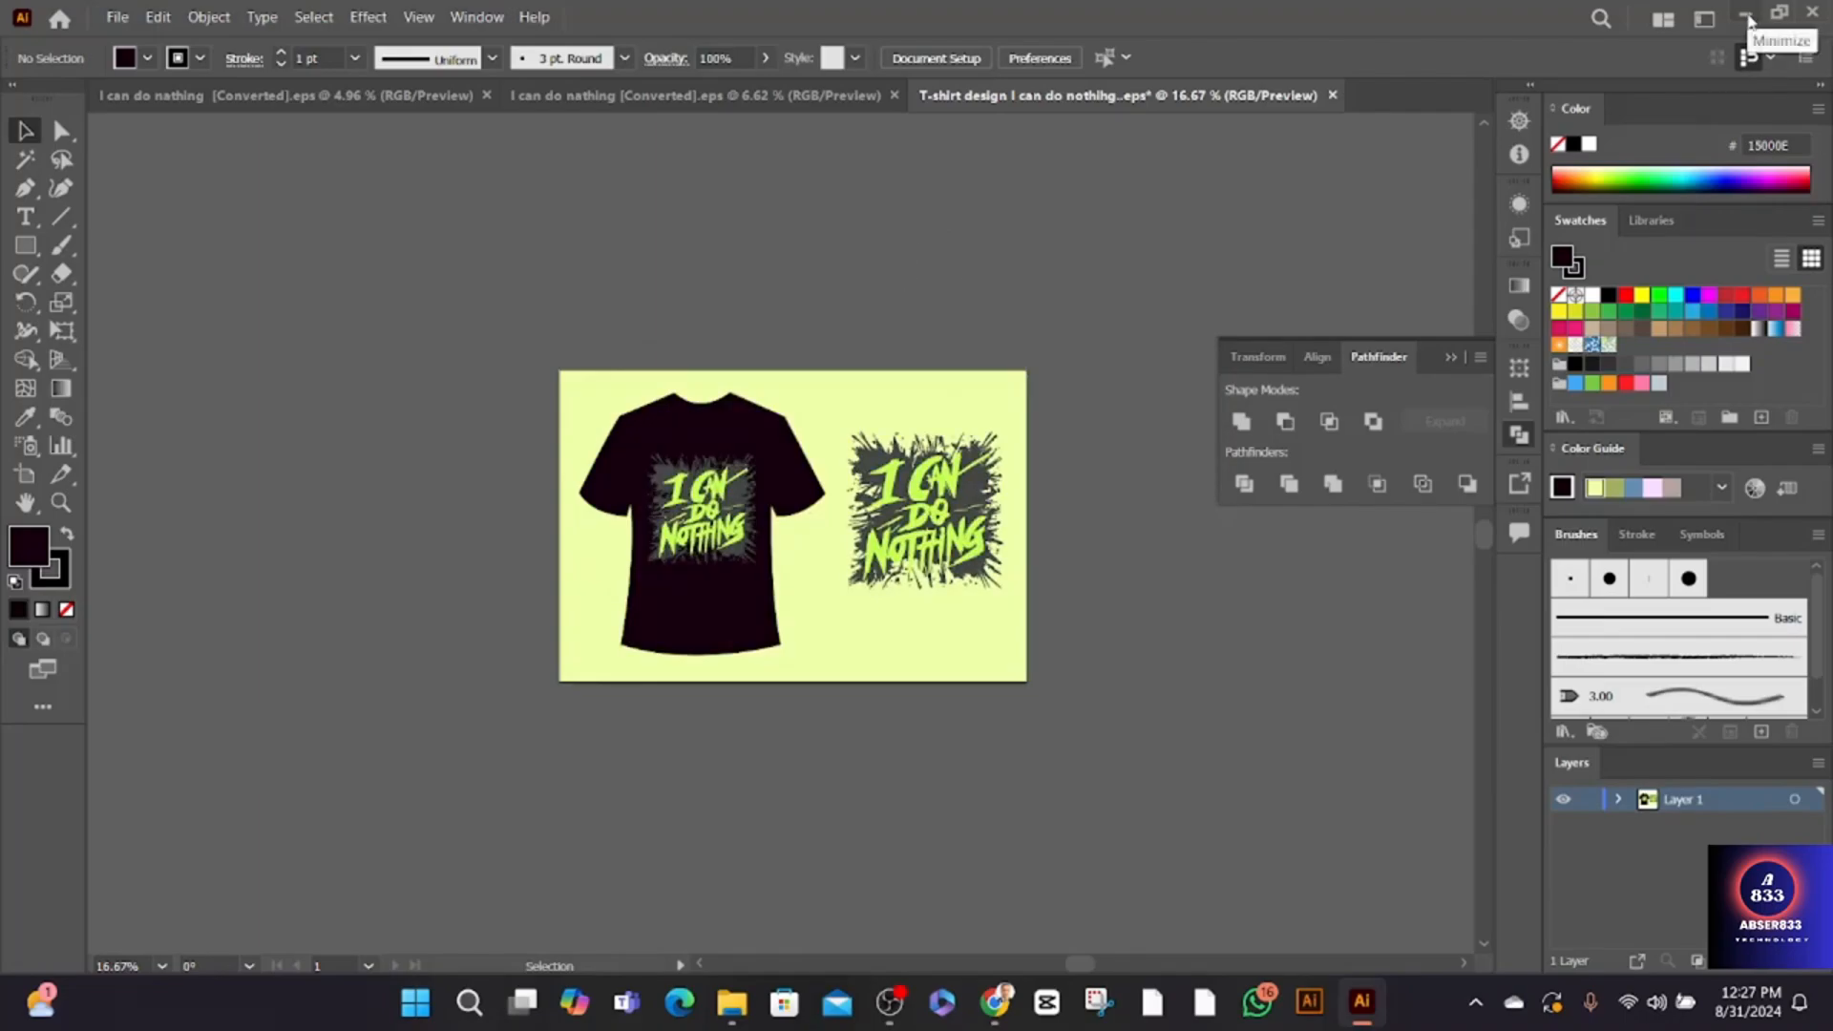
- Minimize Illustrator and locate both T-shirt design image files on the desktop
click(1749, 17)
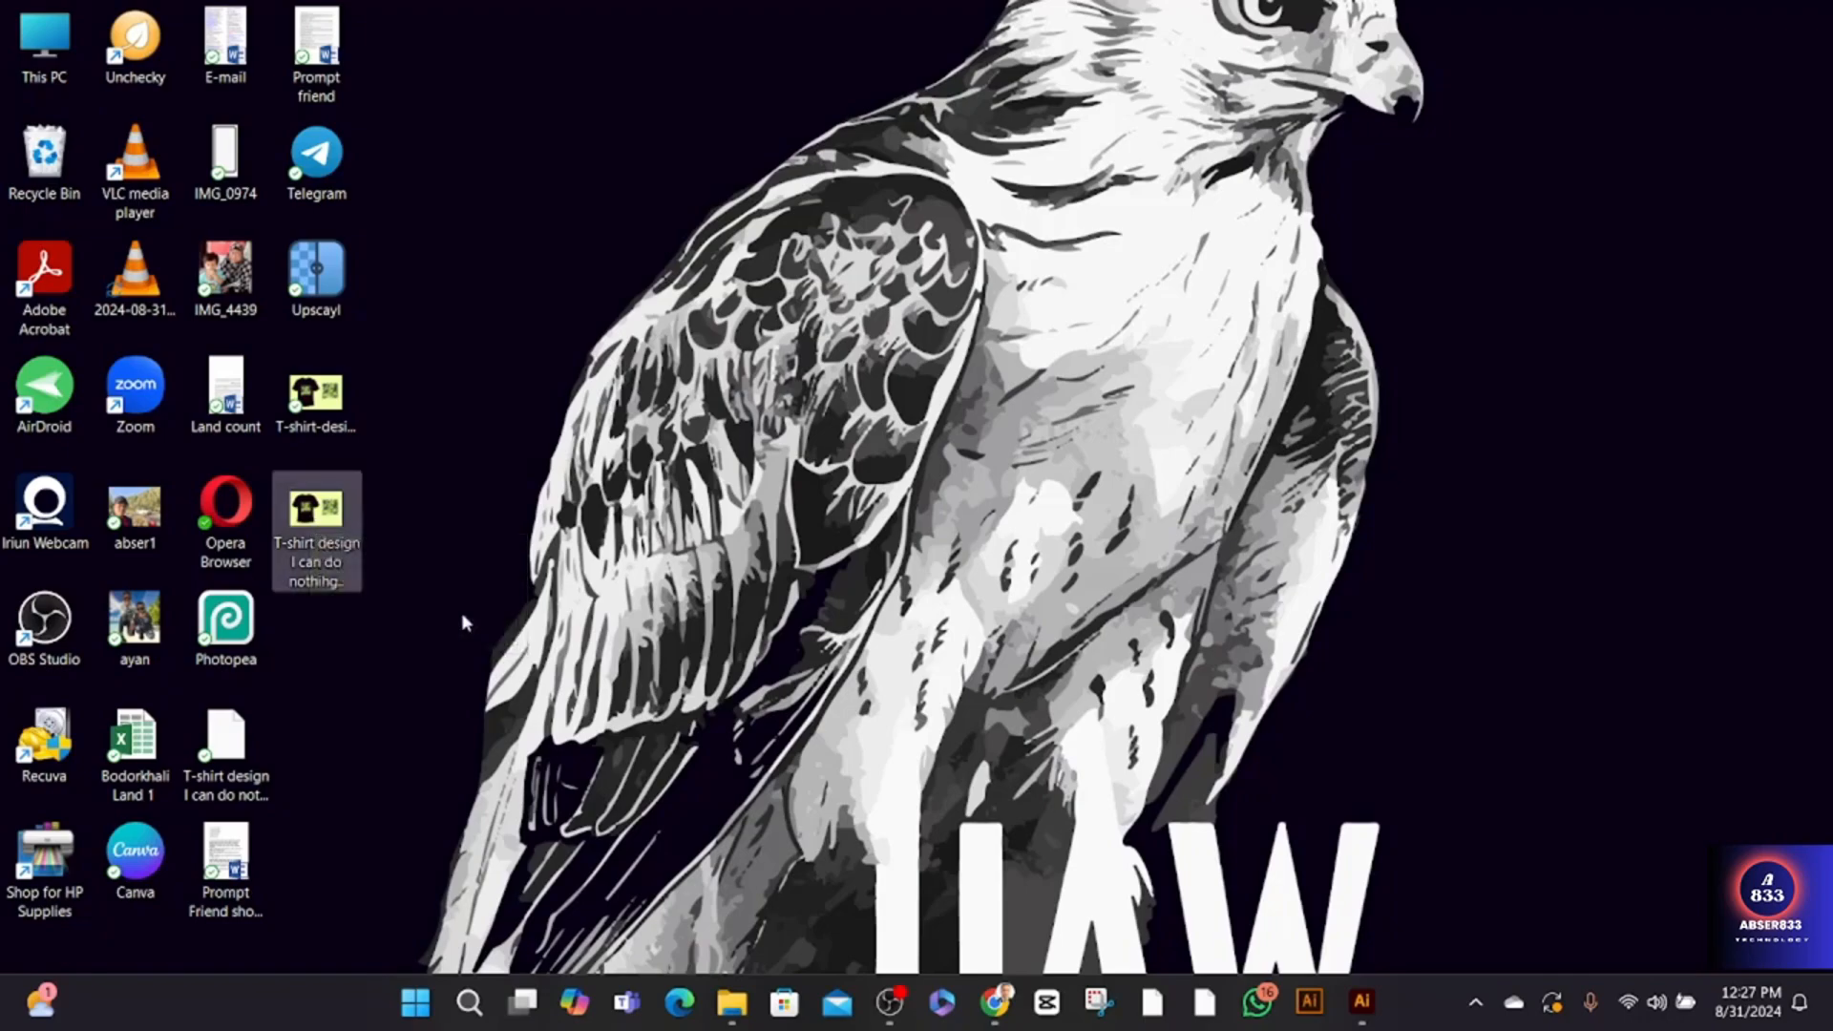
click(338, 523)
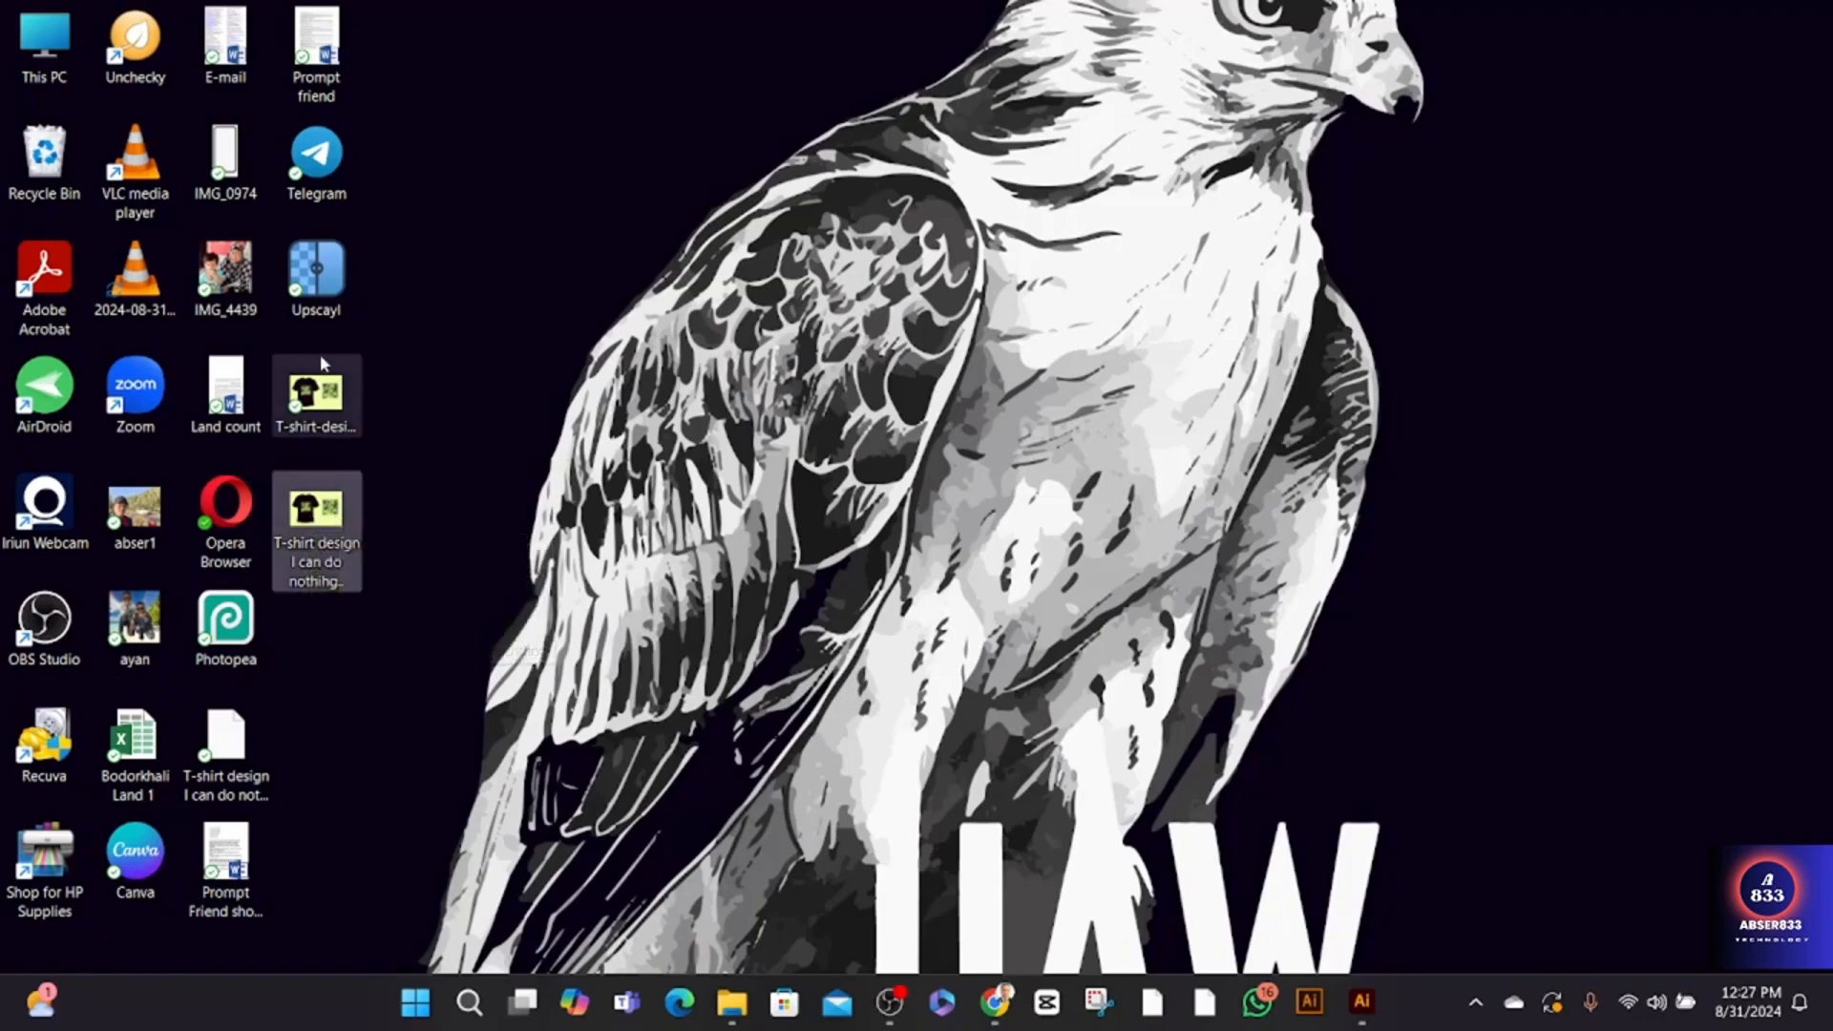
click(331, 405)
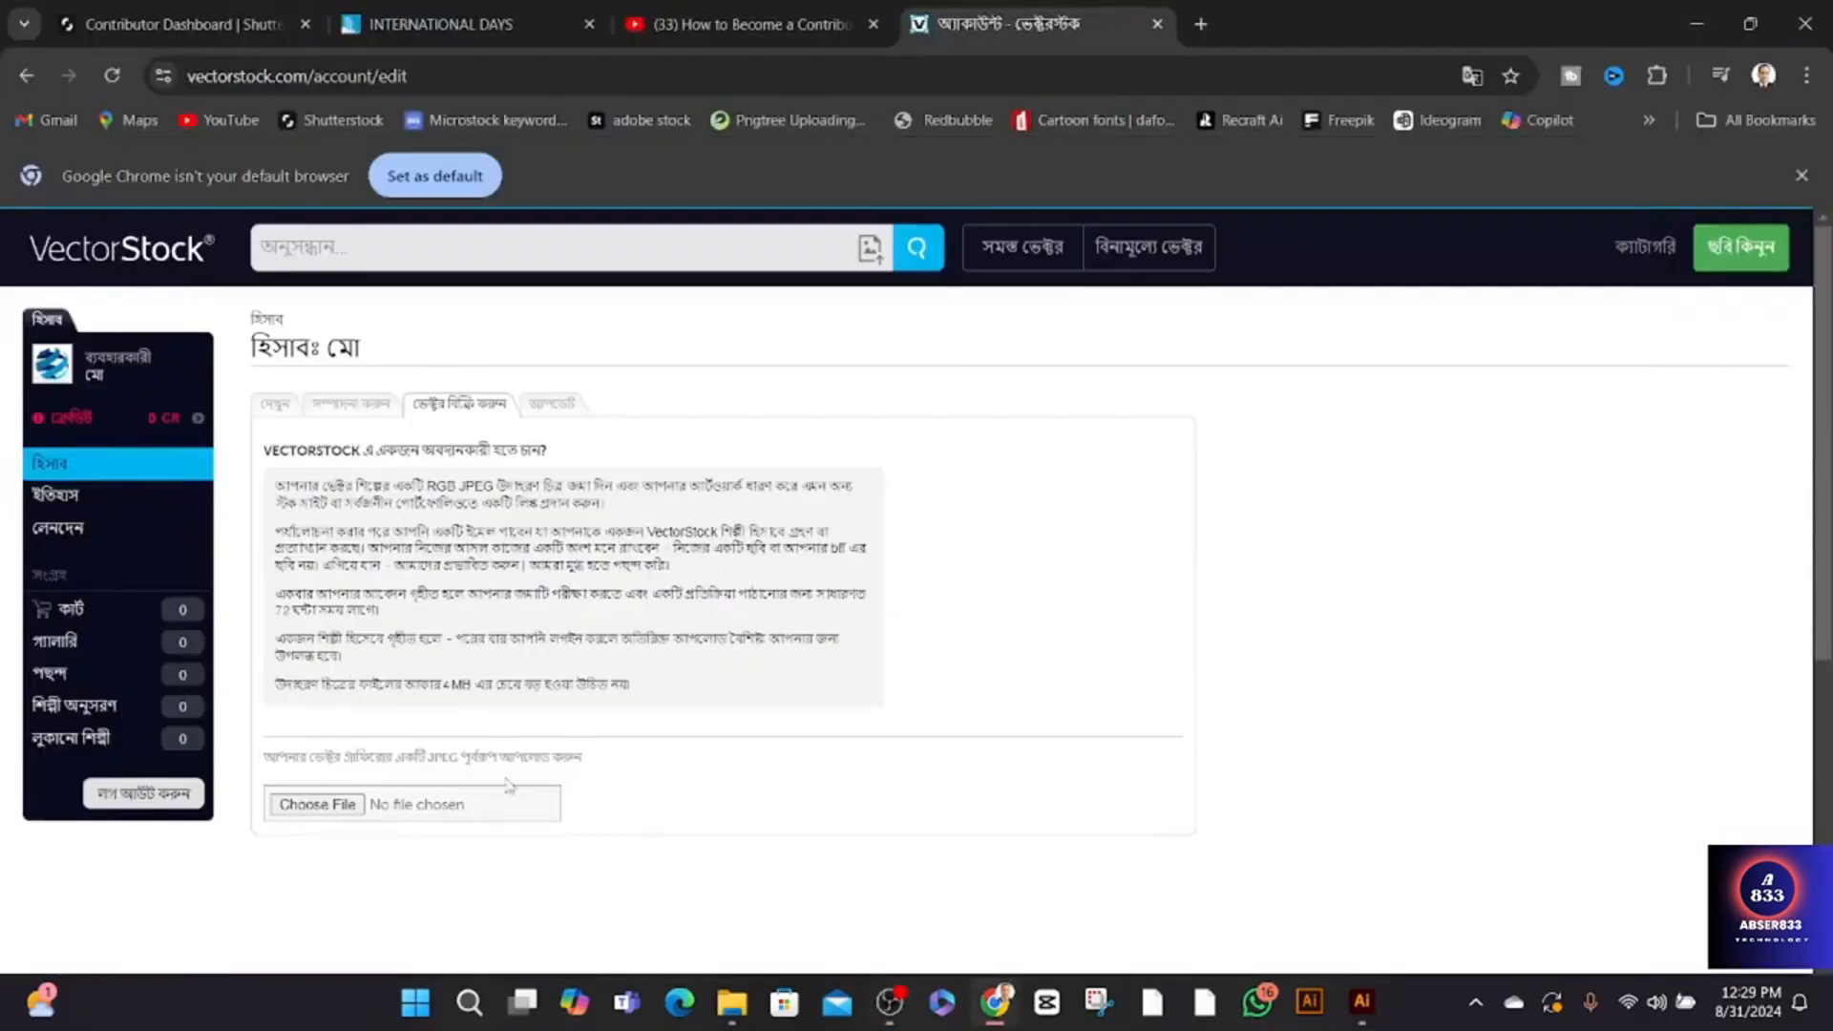
- In VectorStock's sell-vectors form, choose "T-shirt design I can do nothihg.." from the Desktop as the JPEG preview
click(318, 812)
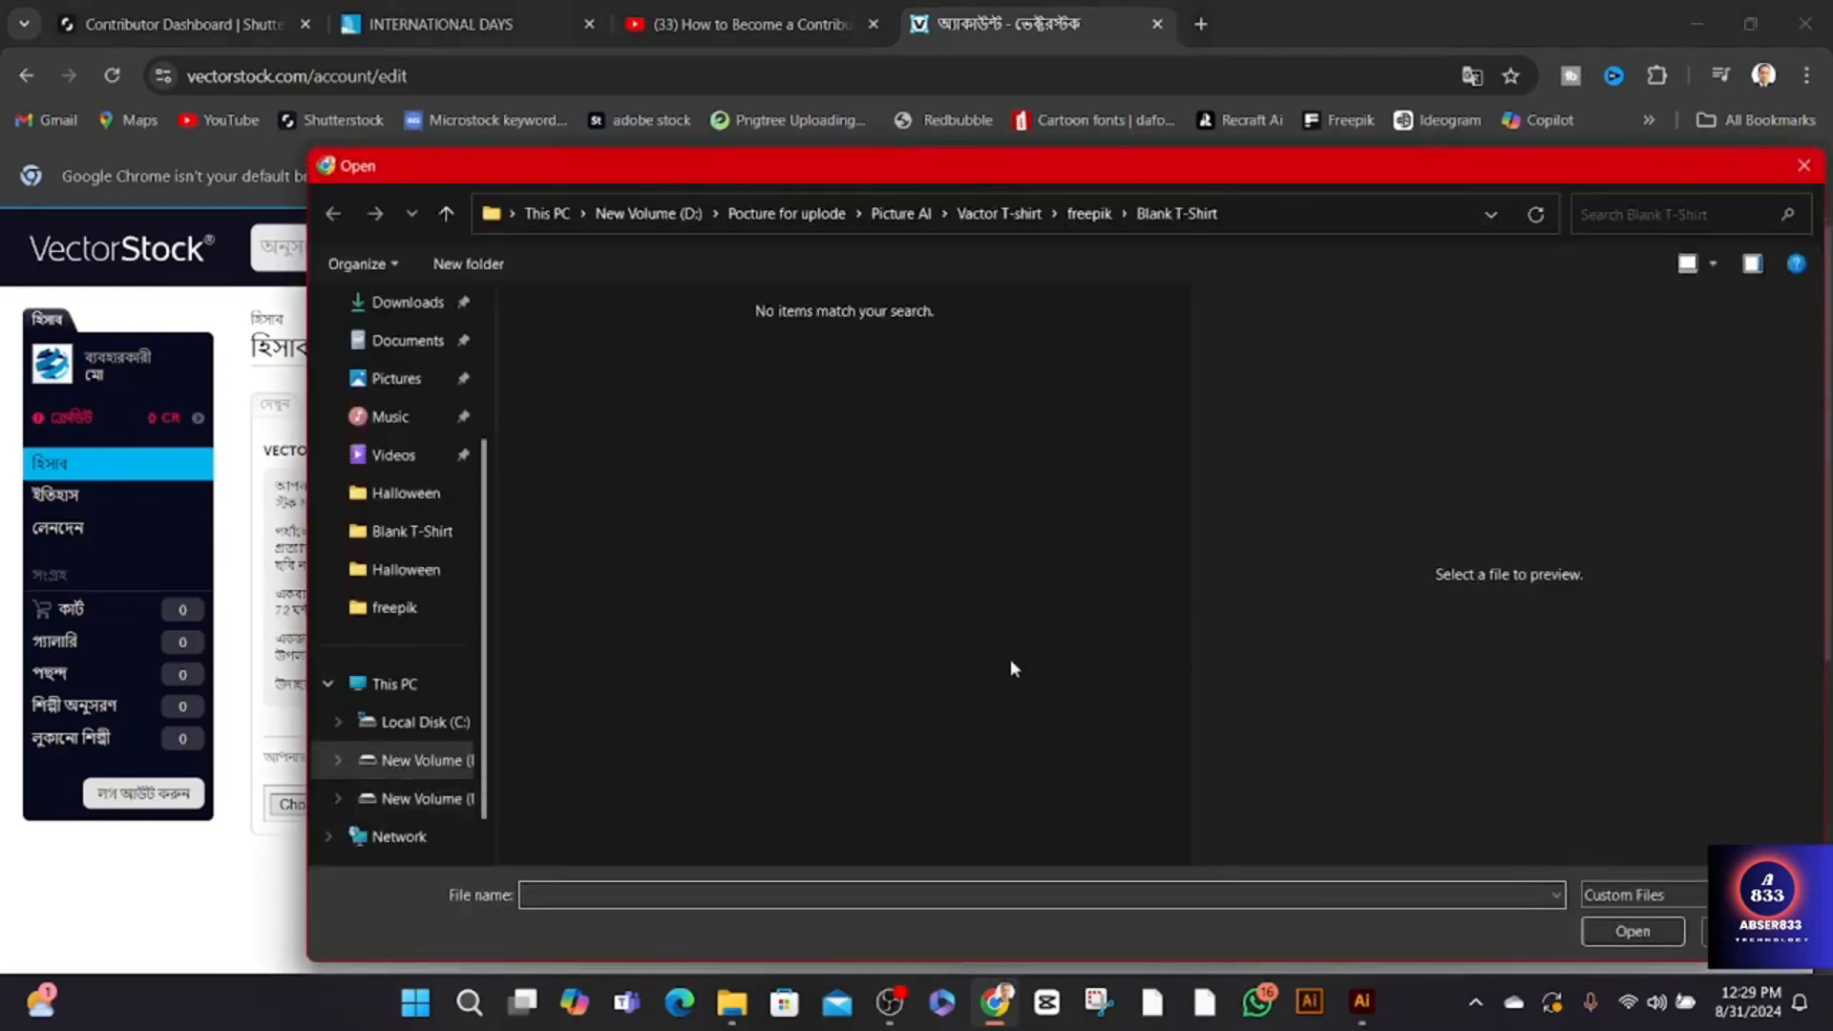
scroll(411, 534, up, 3)
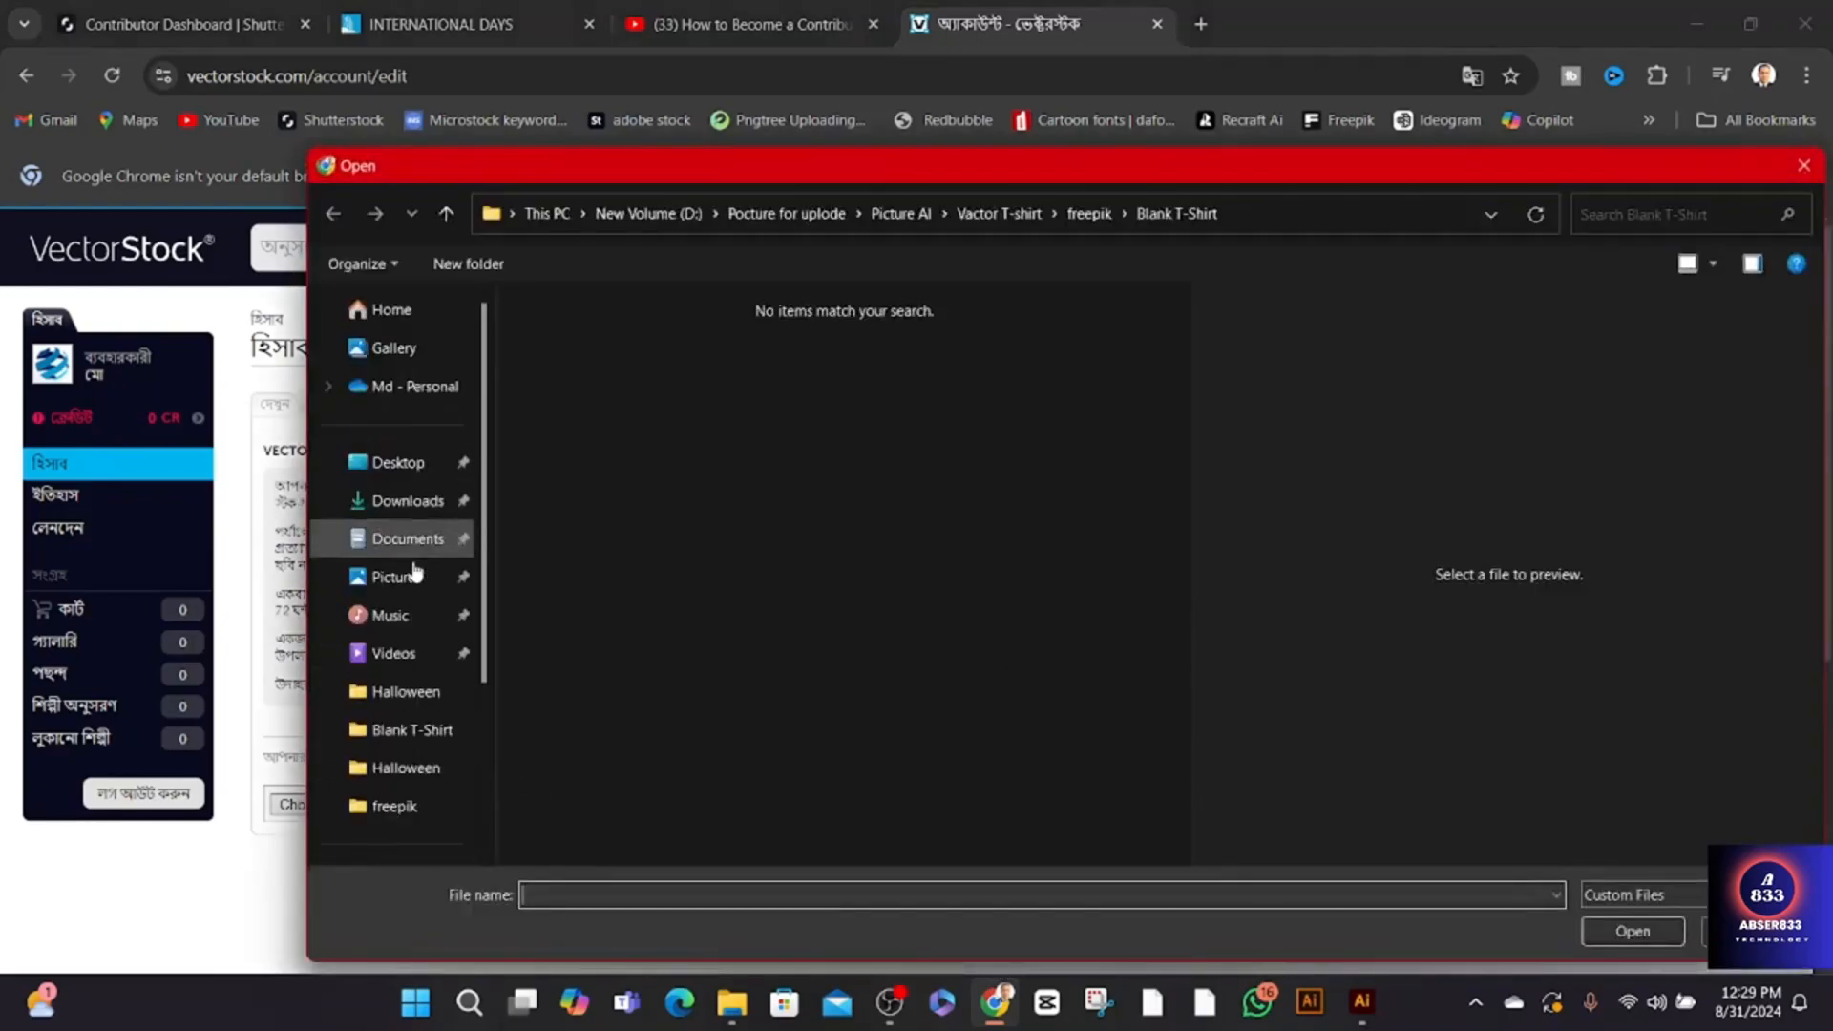
click(396, 465)
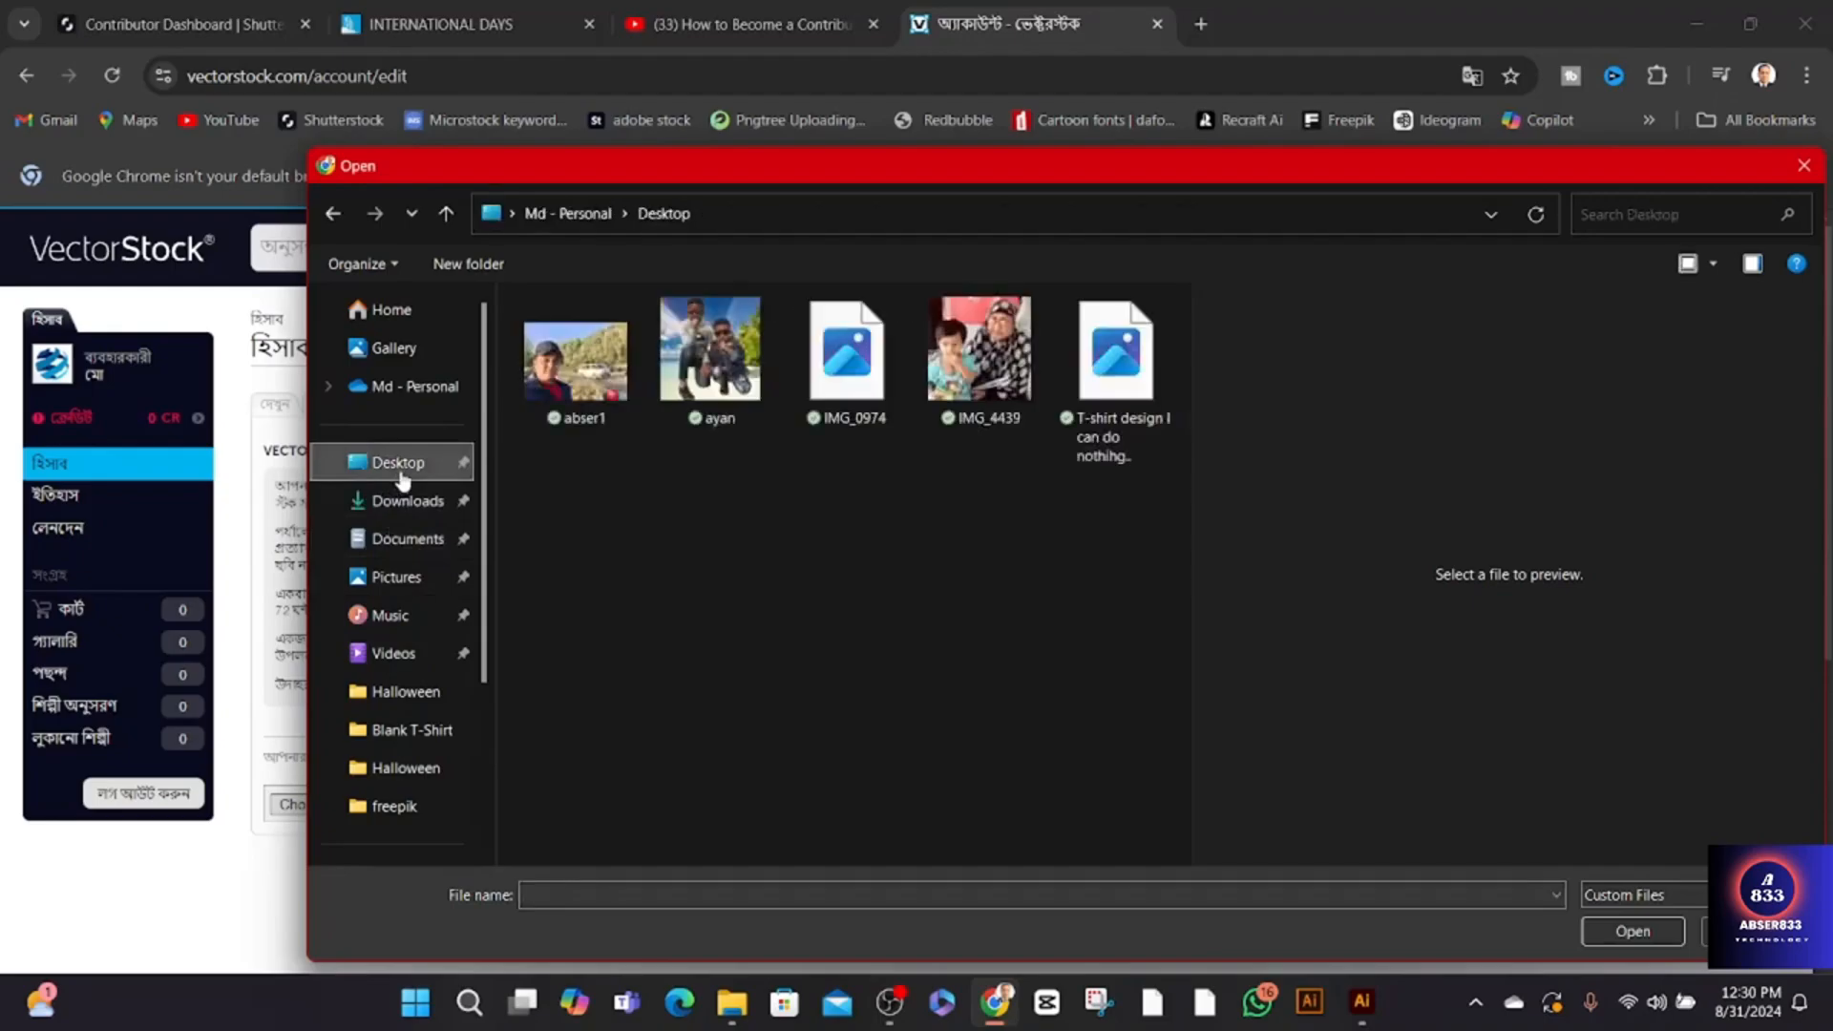
click(1103, 439)
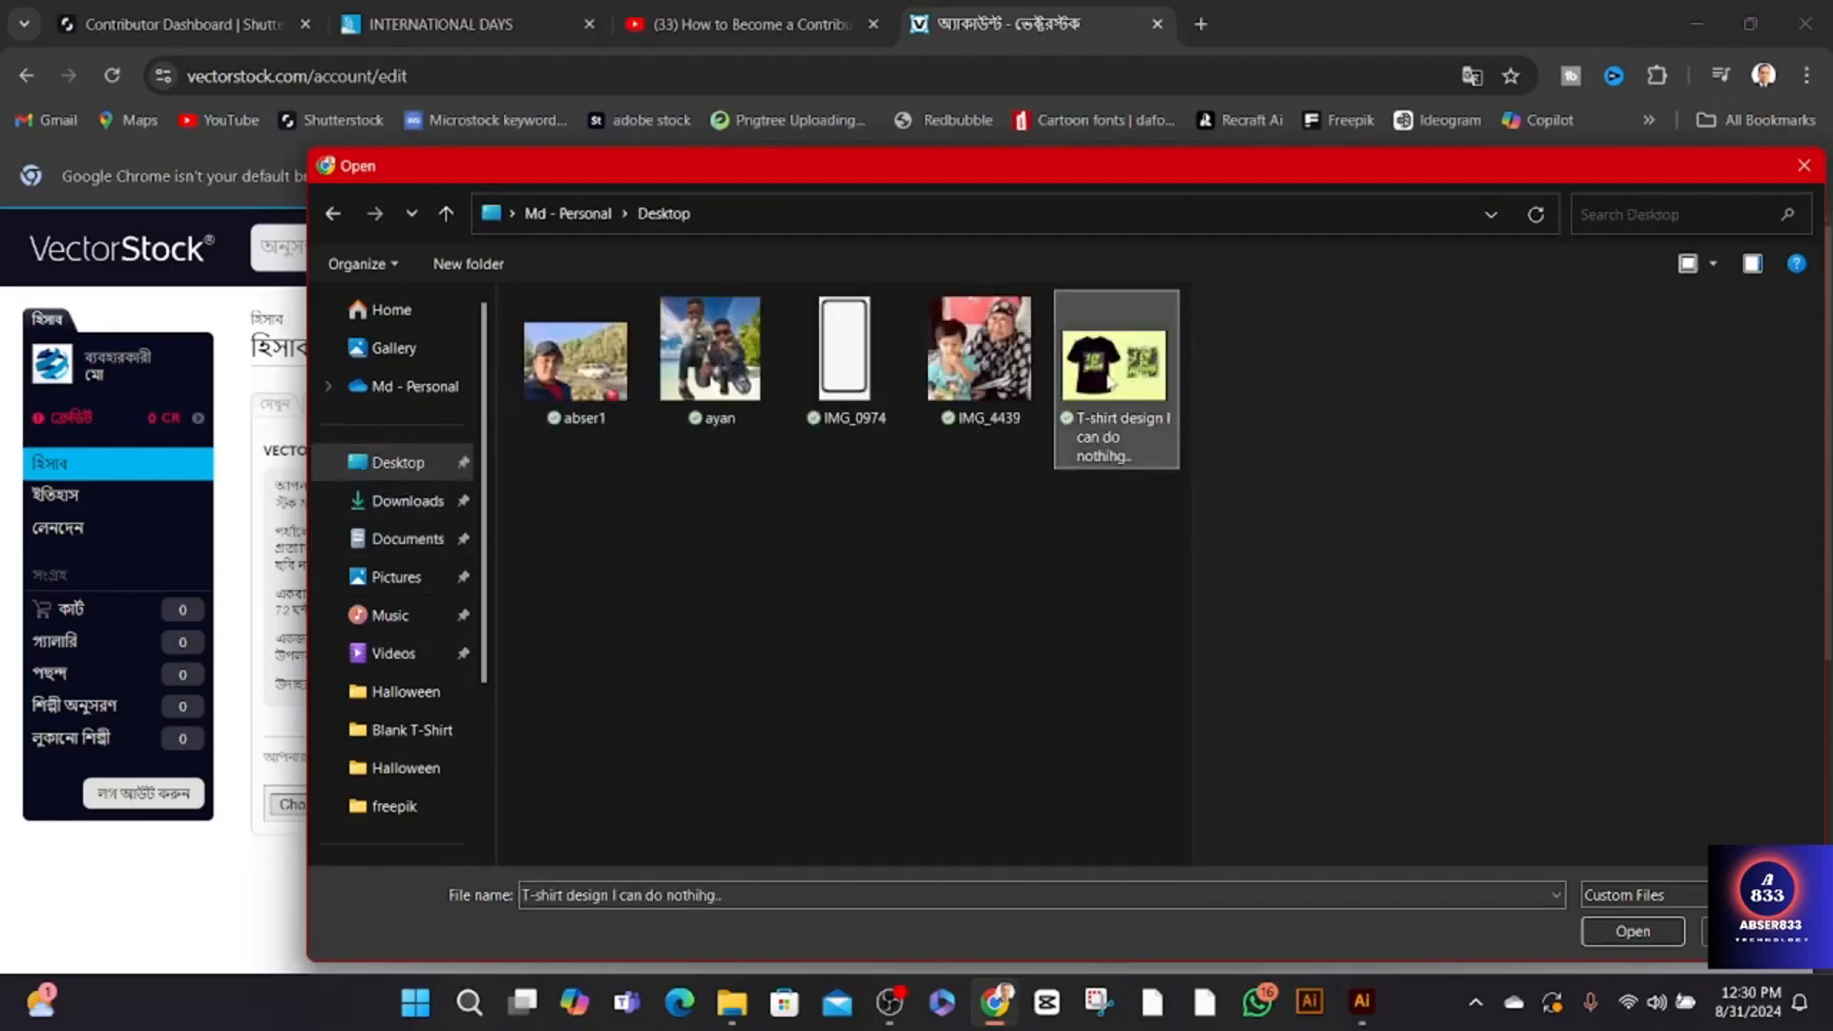
click(1599, 932)
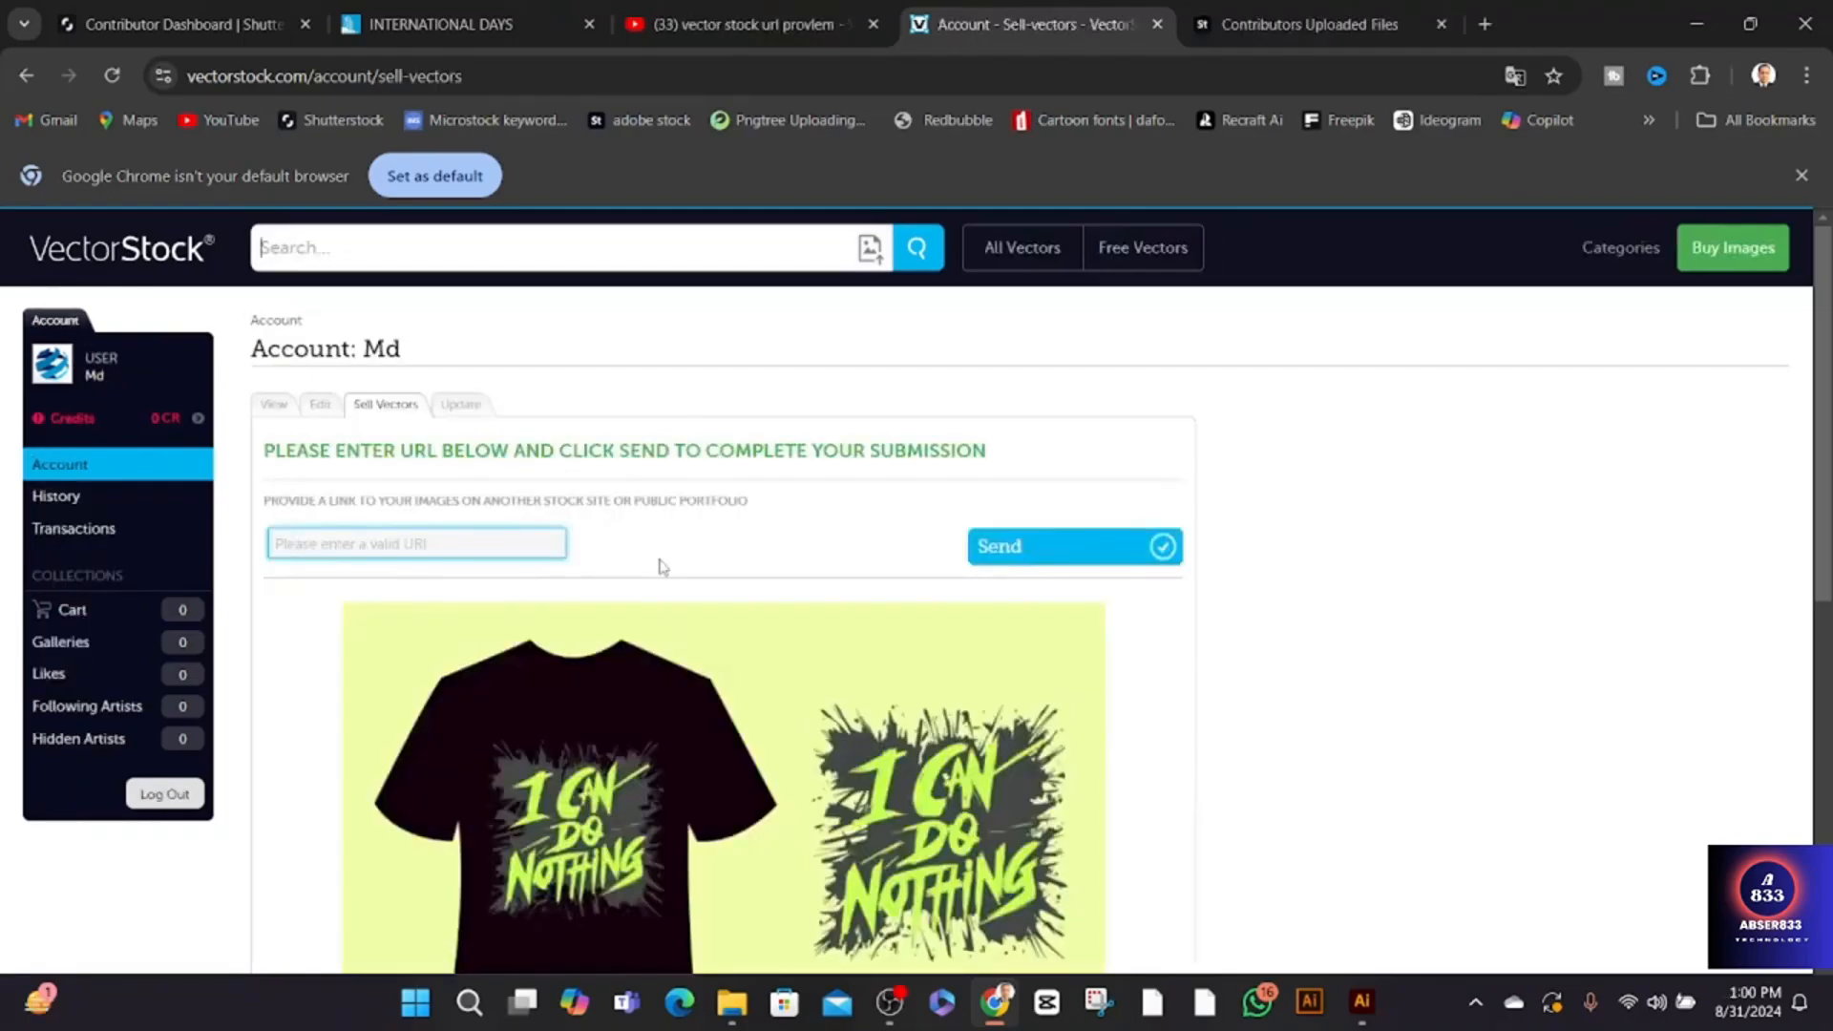
scroll(759, 529, down, 1)
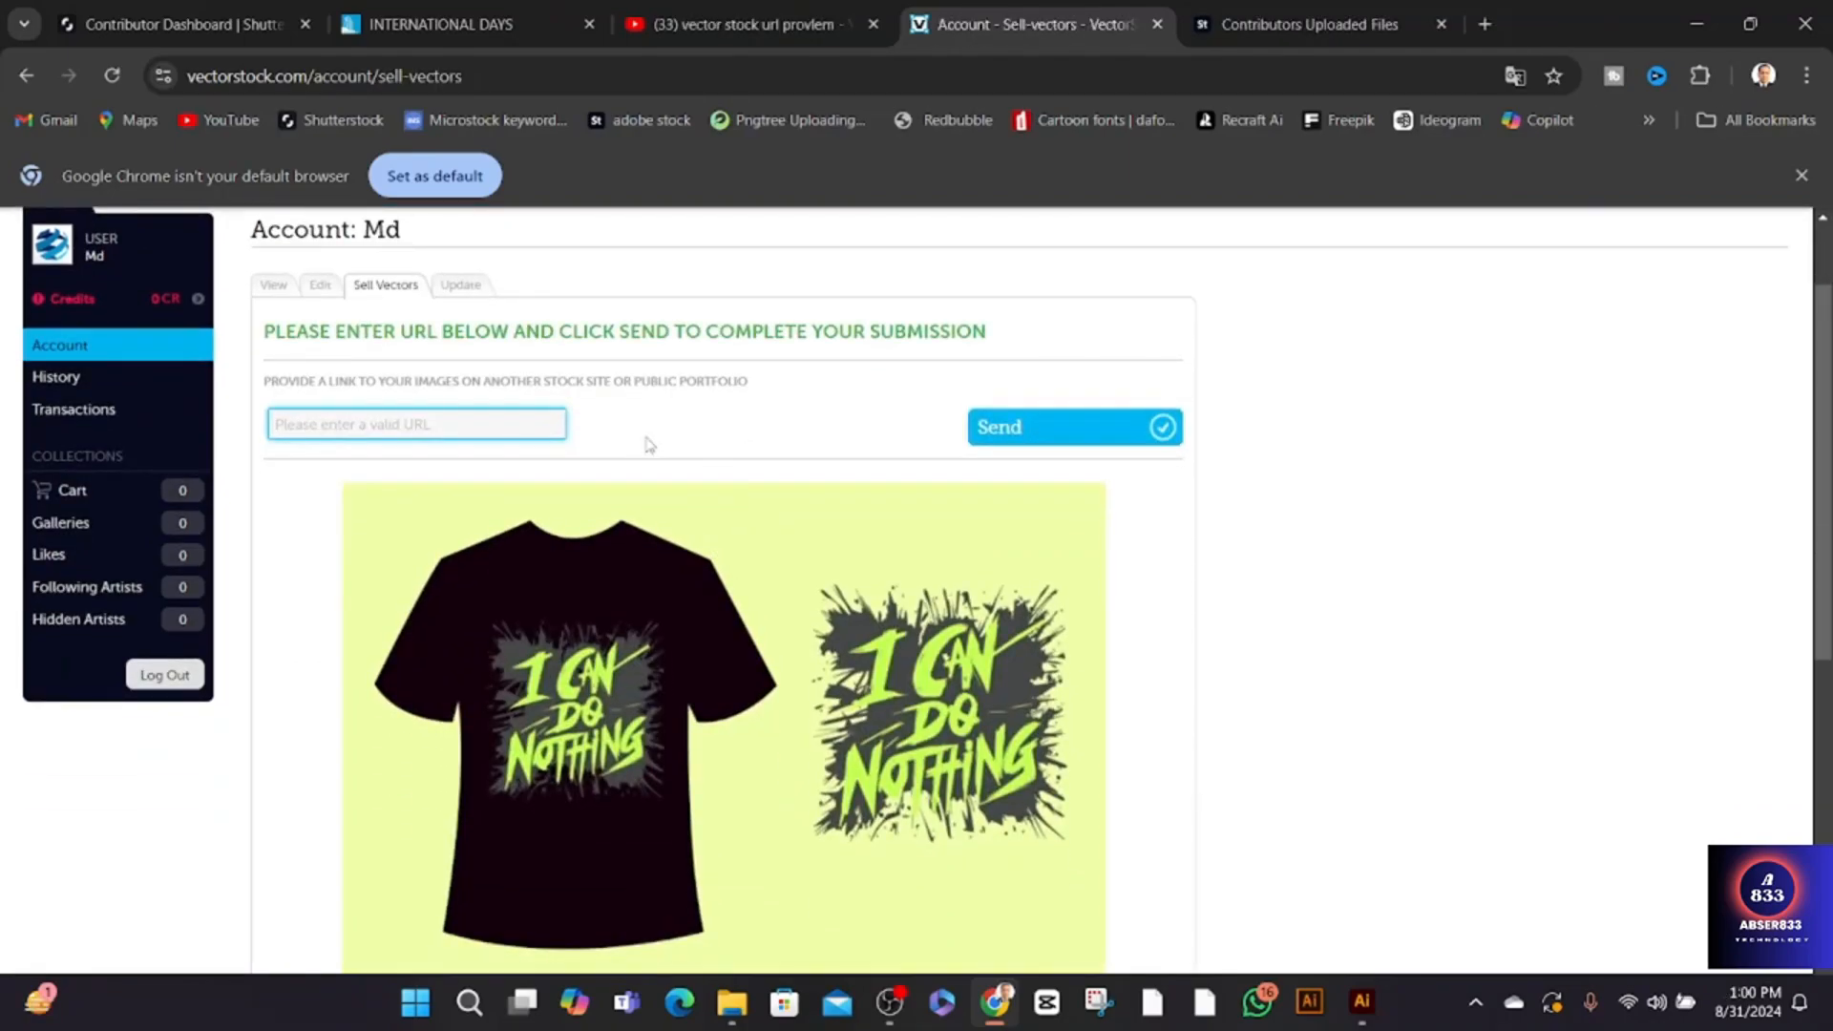
scroll(775, 440, down, 1)
scroll(775, 440, down, 1)
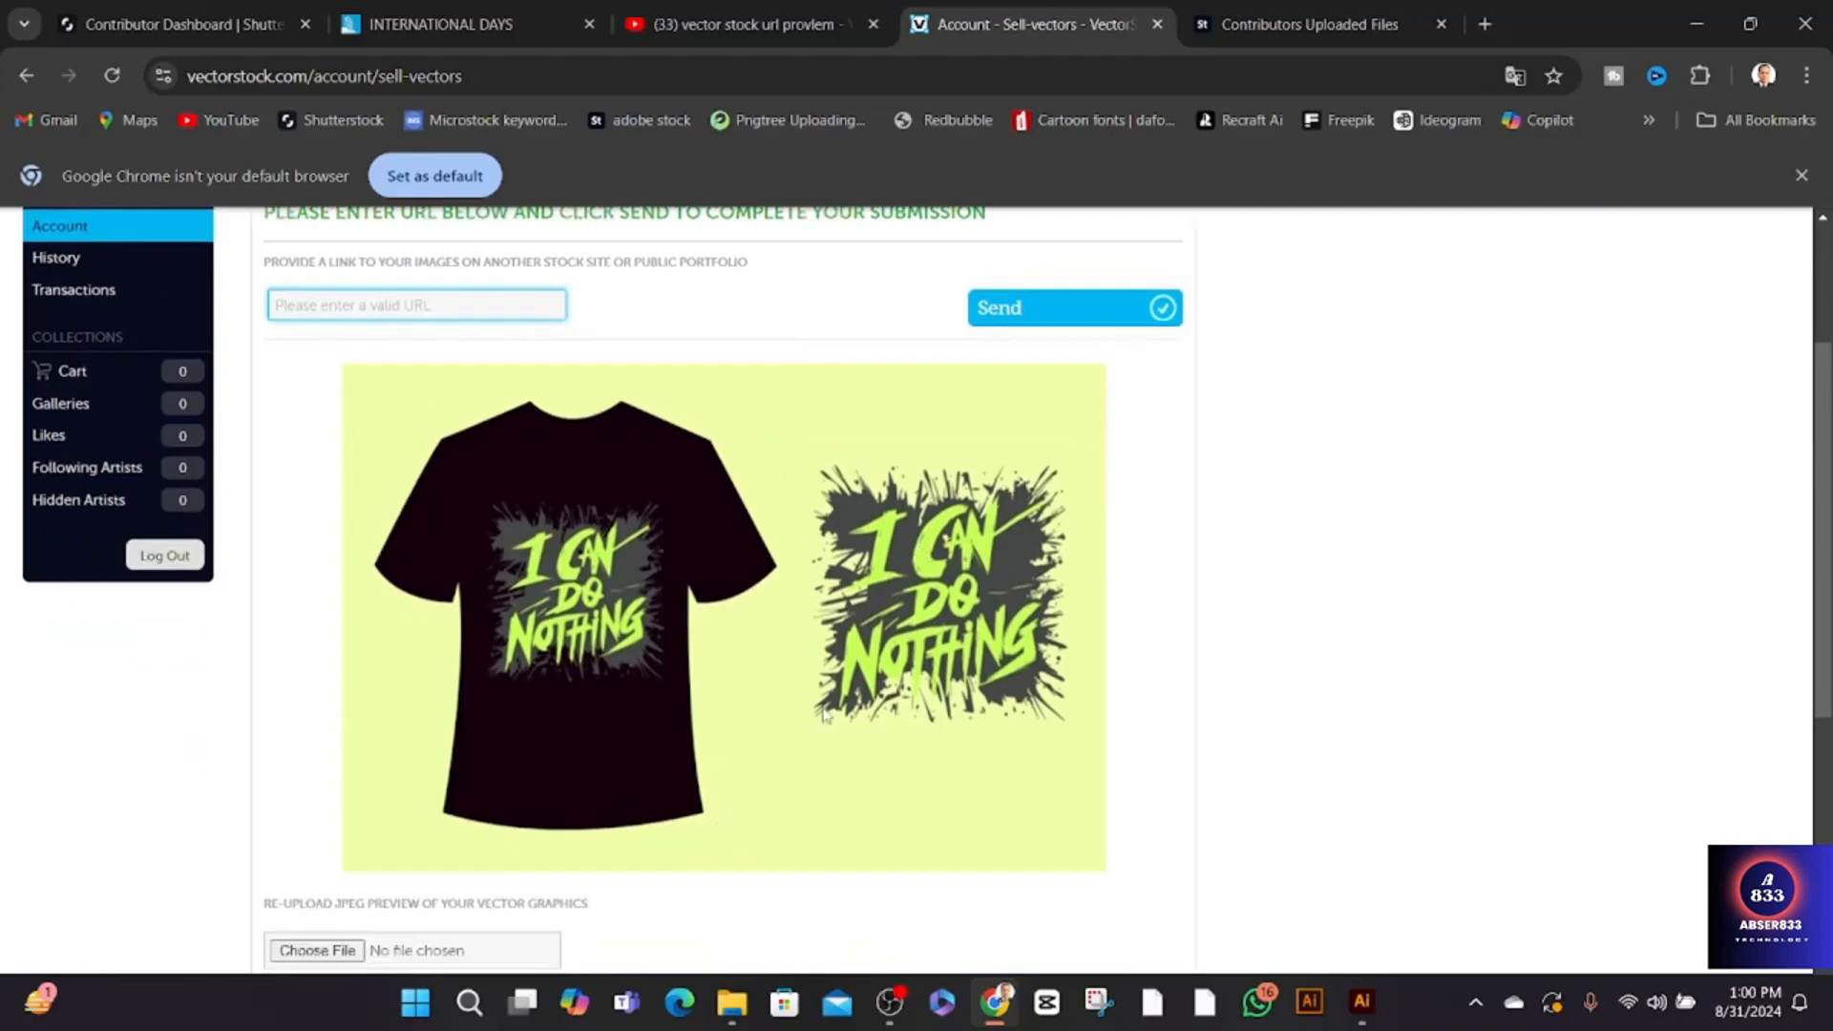
click(327, 306)
scroll(649, 318, up, 1)
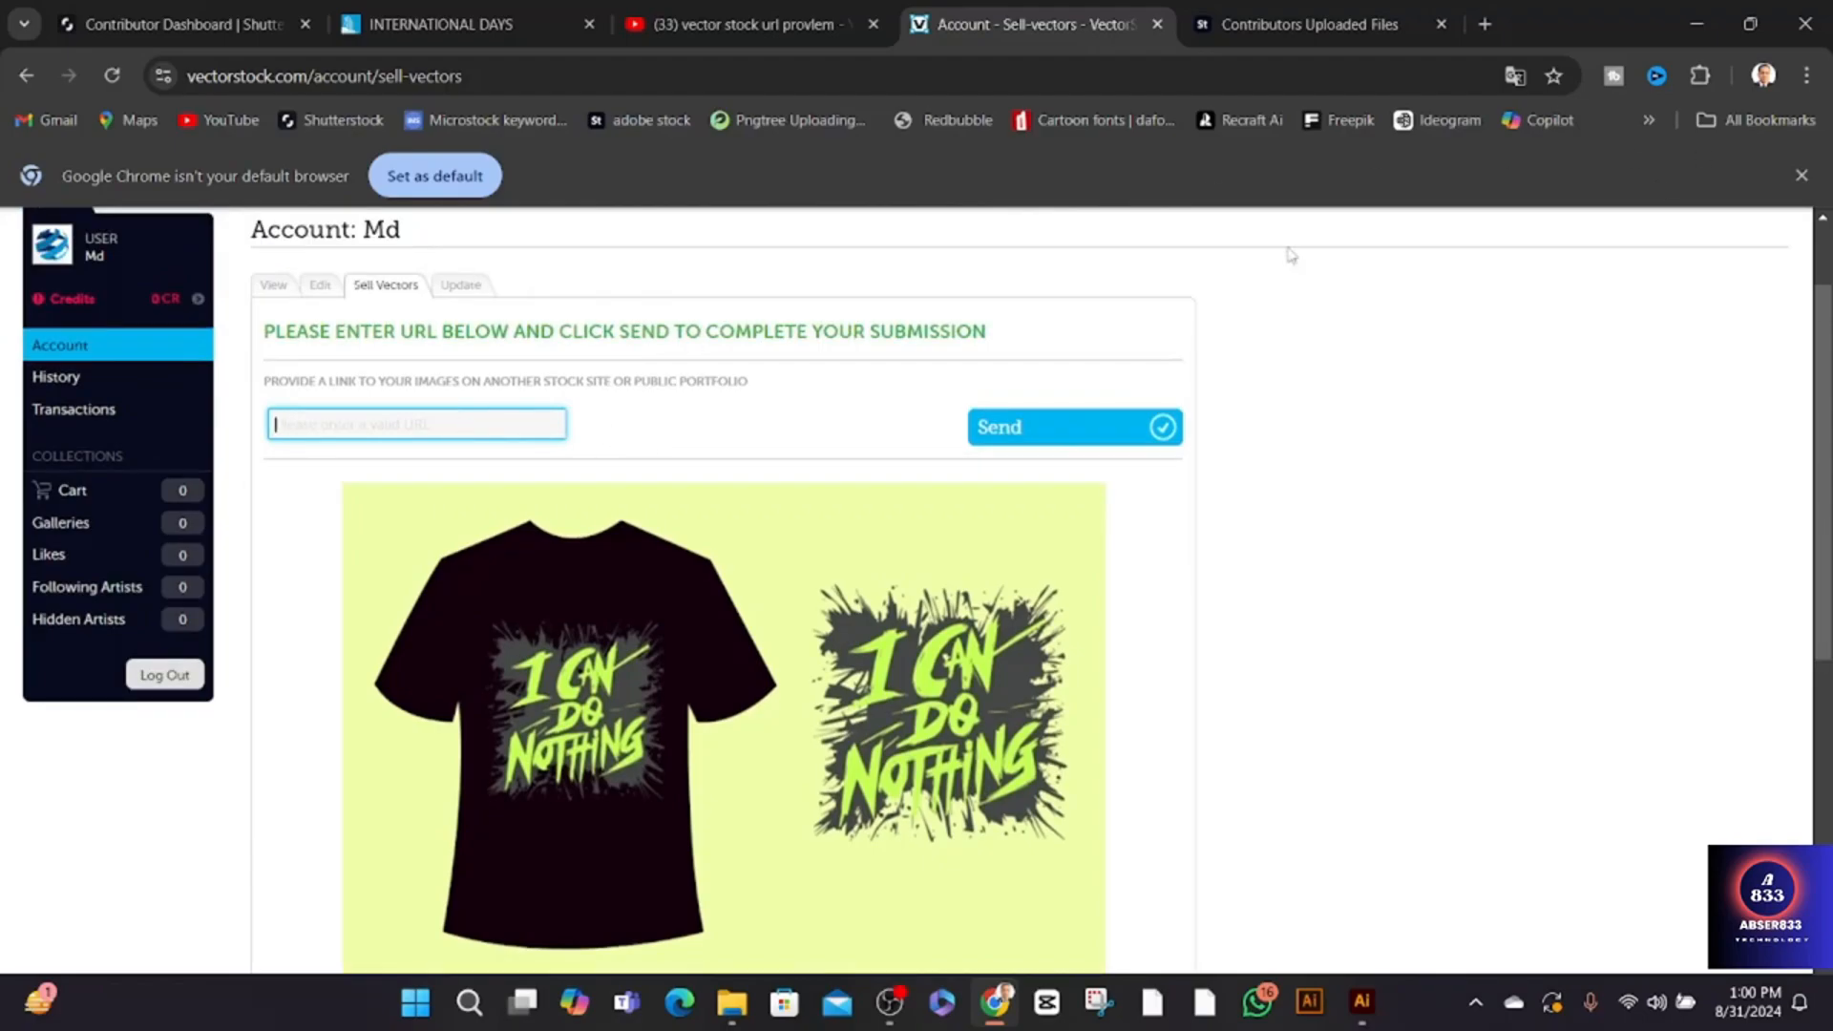
click(1324, 23)
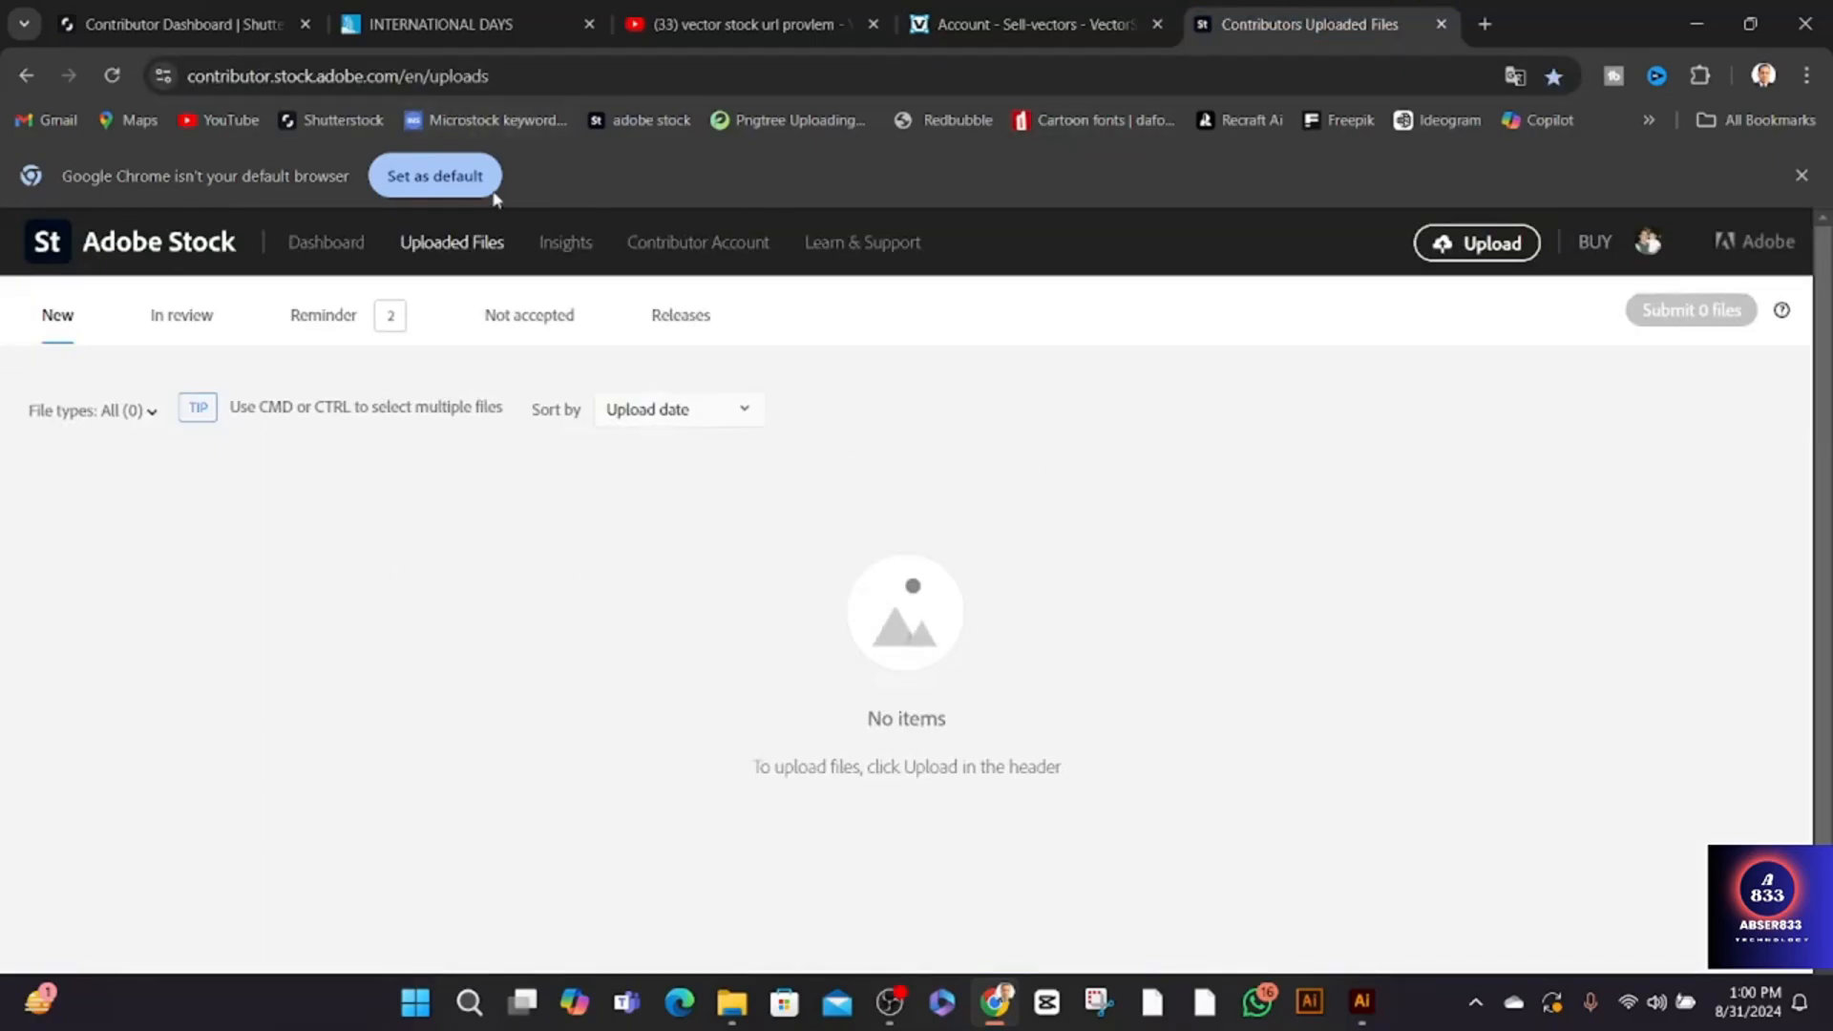
drag(489, 76, 463, 76)
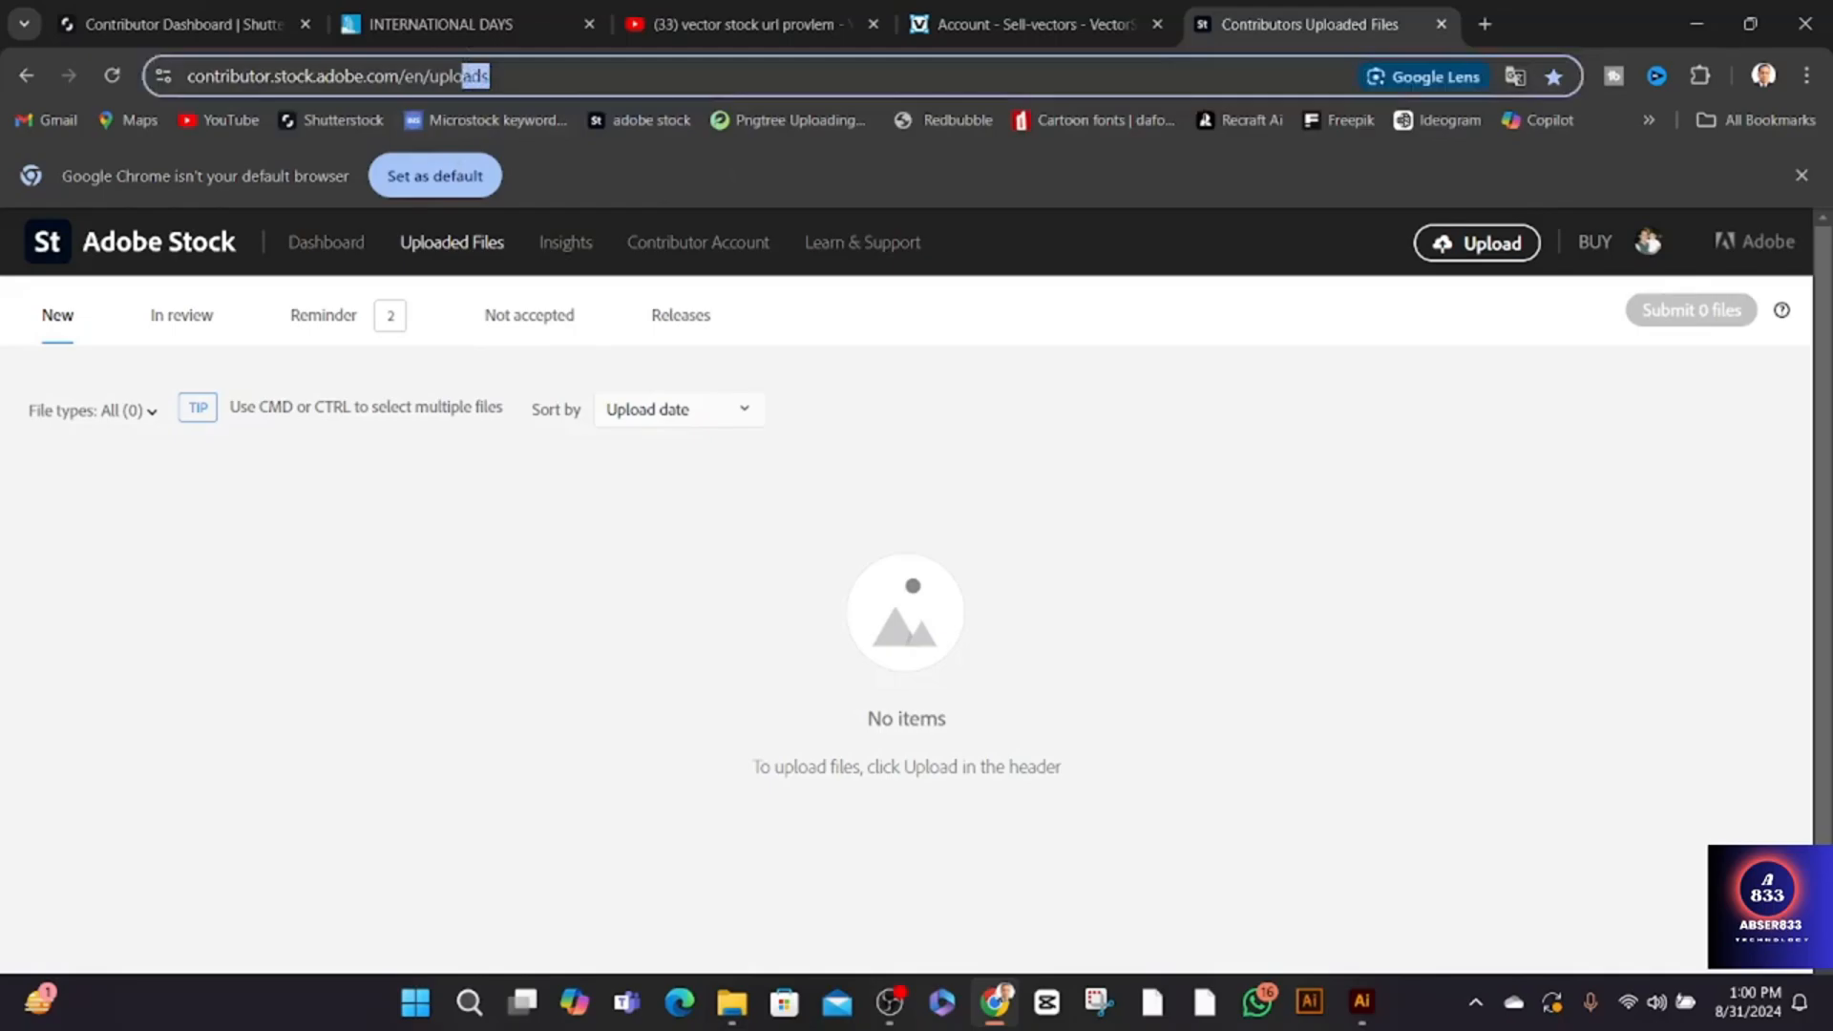
key(ctrl+a)
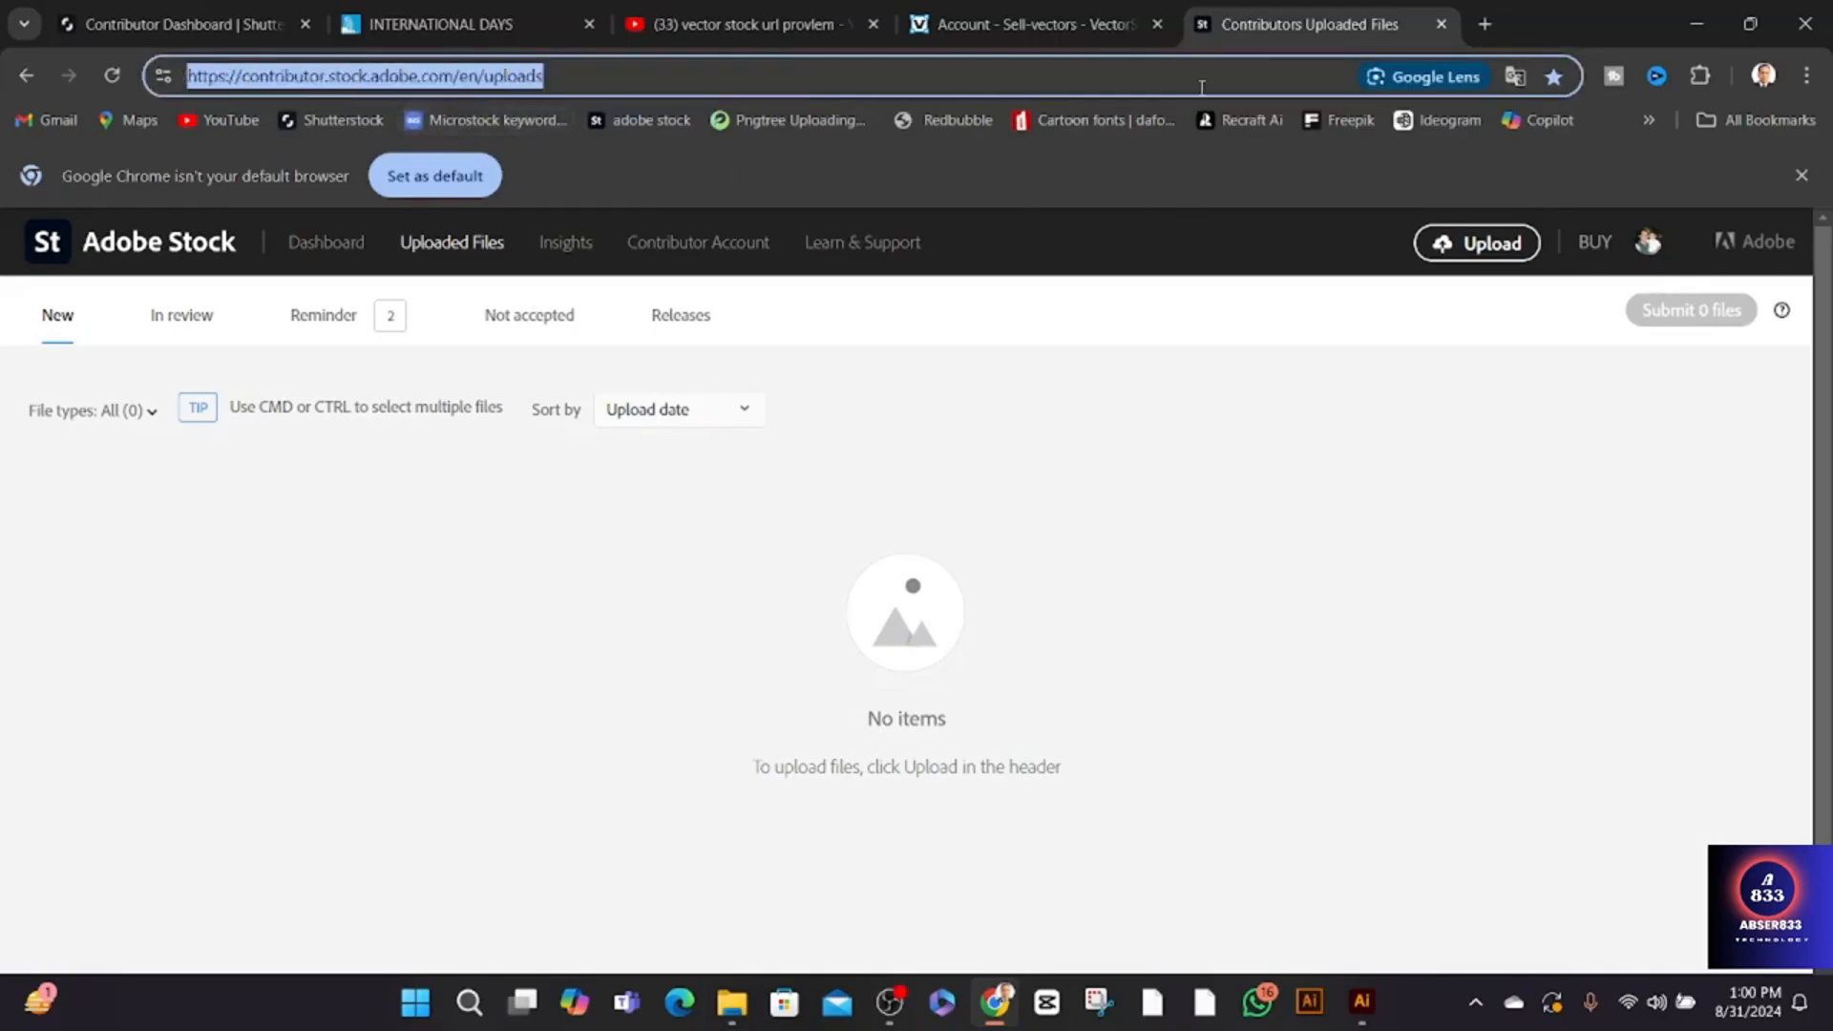
click(996, 32)
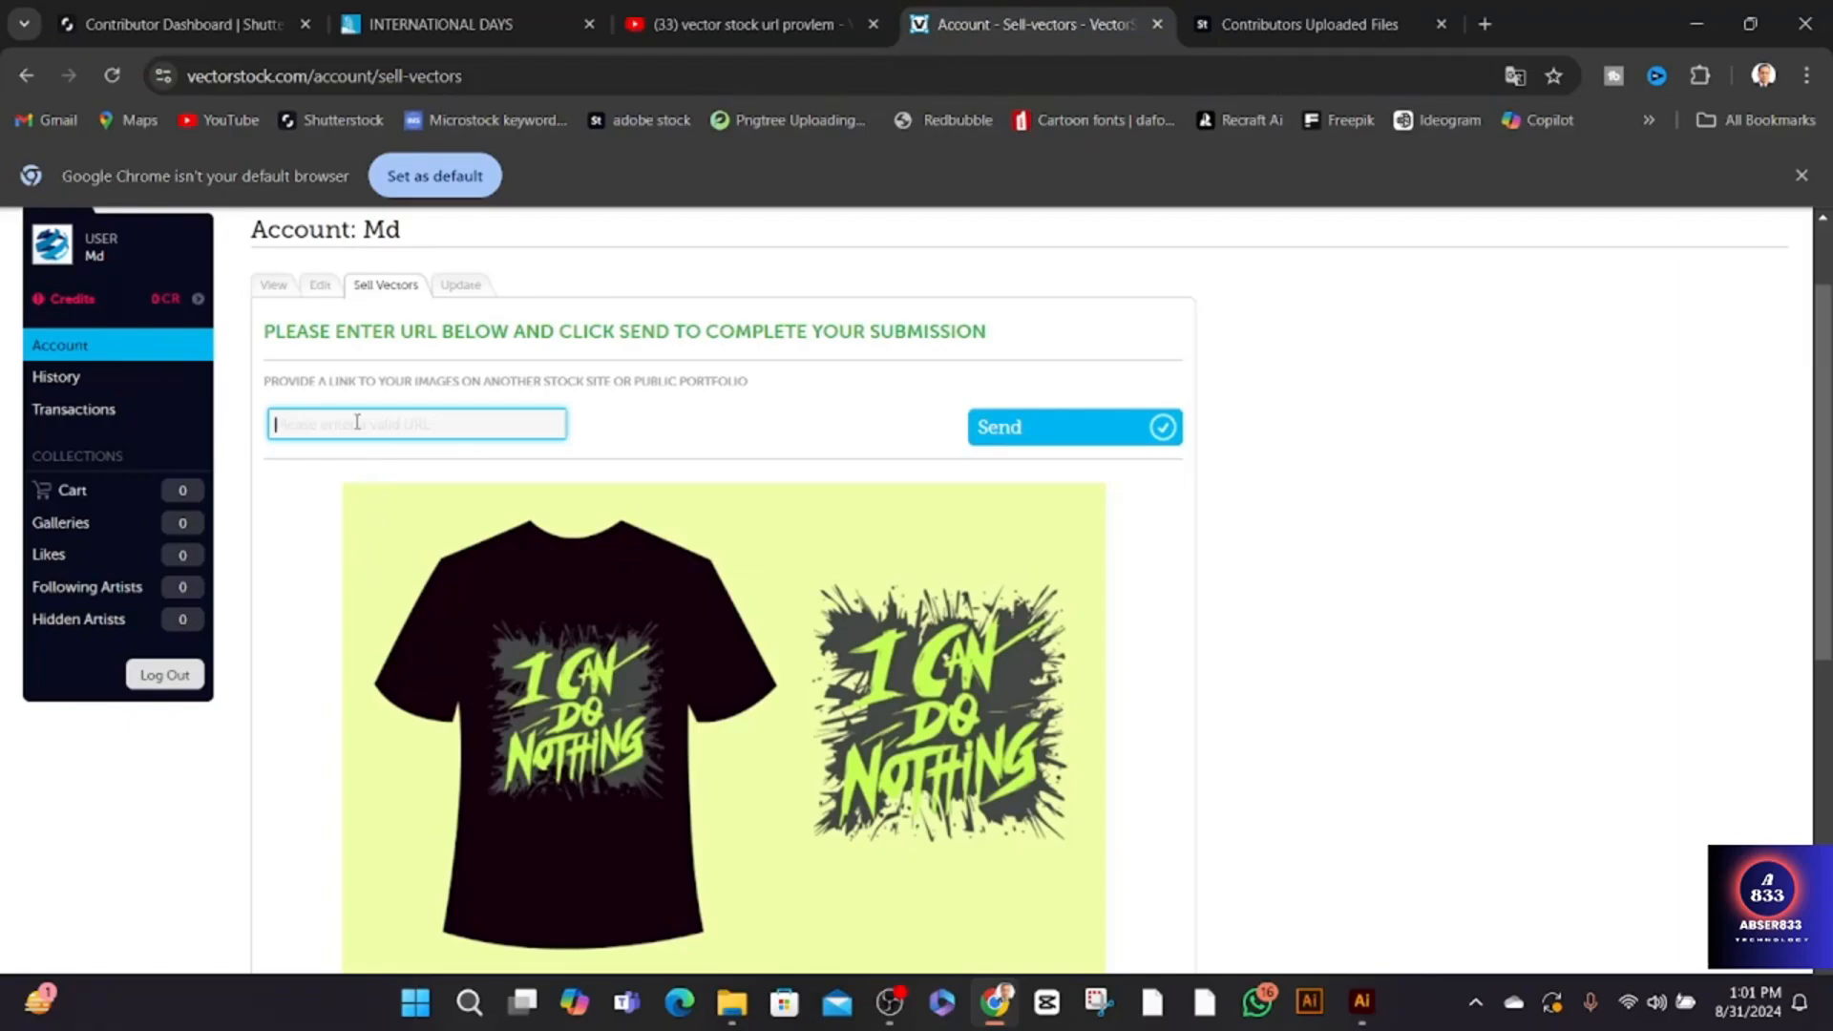
key(ctrl+v)
key(Left)
key(Left)
key(Left)
key(Left)
key(Left)
key(Left)
key(Left)
key(Left)
key(Left)
key(Left)
key(Left)
key(Left)
key(Left)
key(Left)
key(Left)
key(Left)
key(Left)
key(Left)
key(Left)
key(Left)
scroll(652, 451, down, 2)
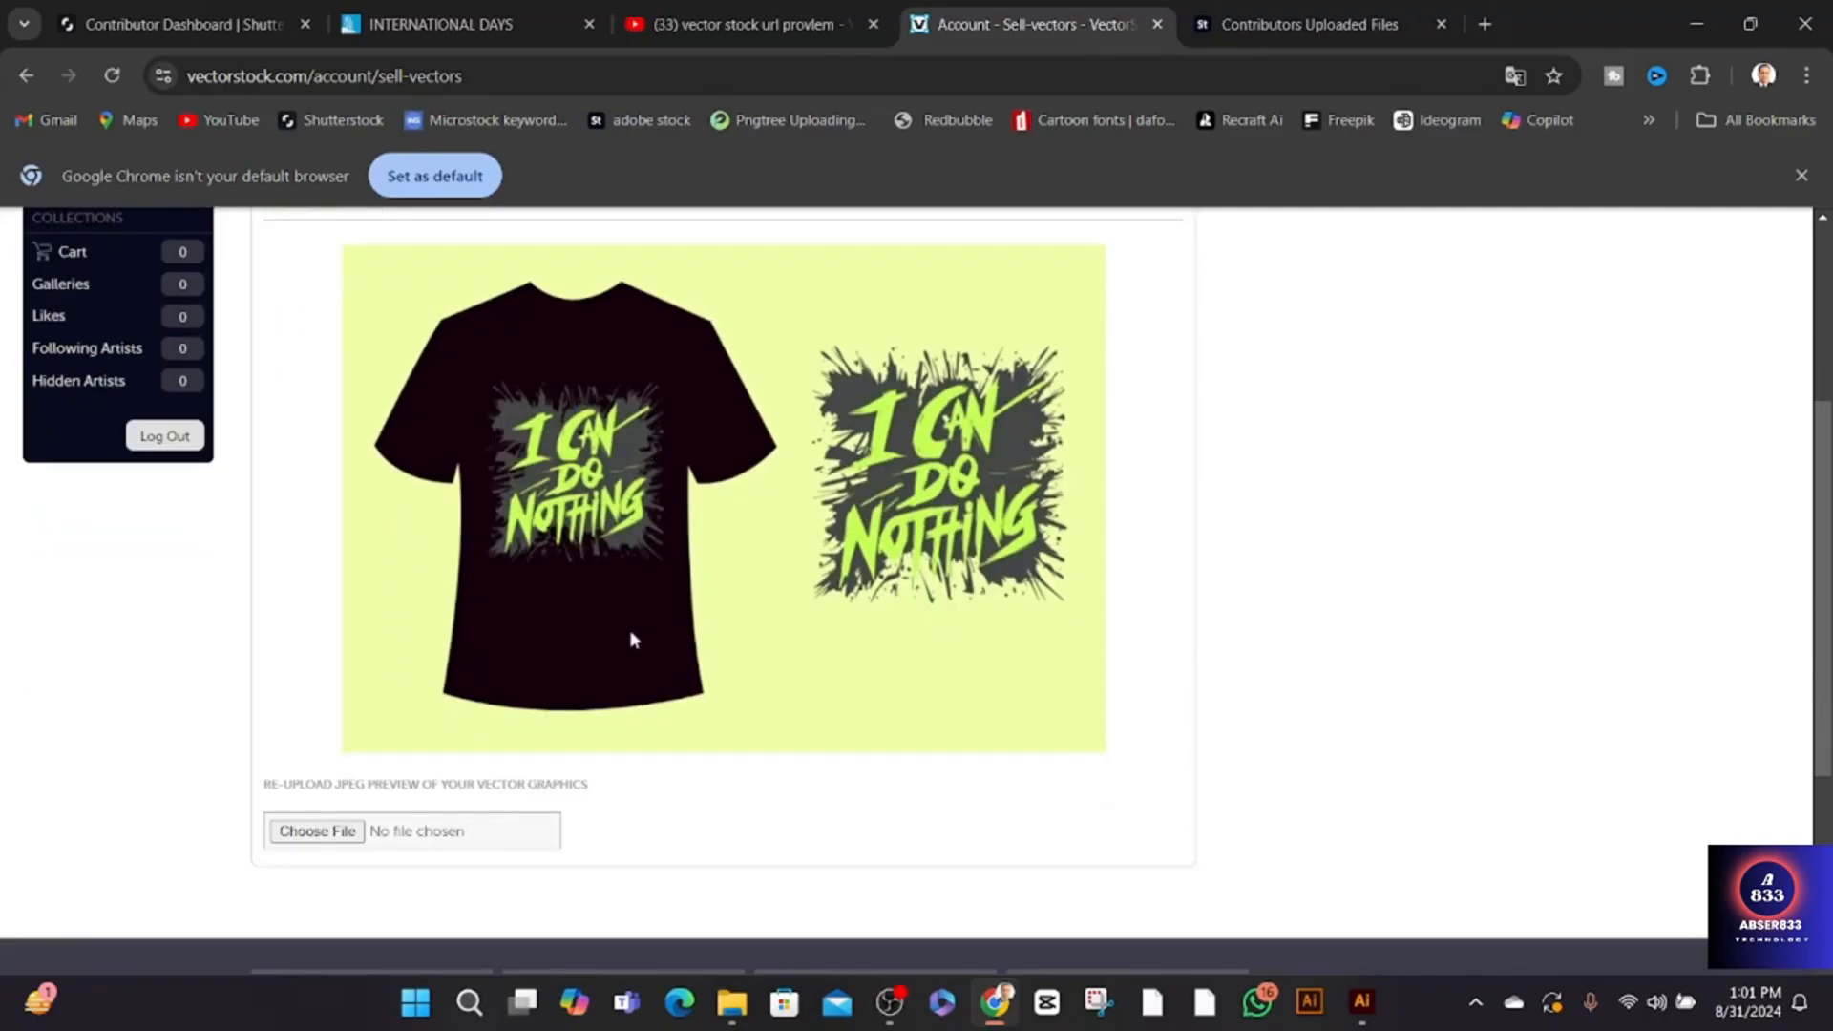
scroll(719, 552, up, 2)
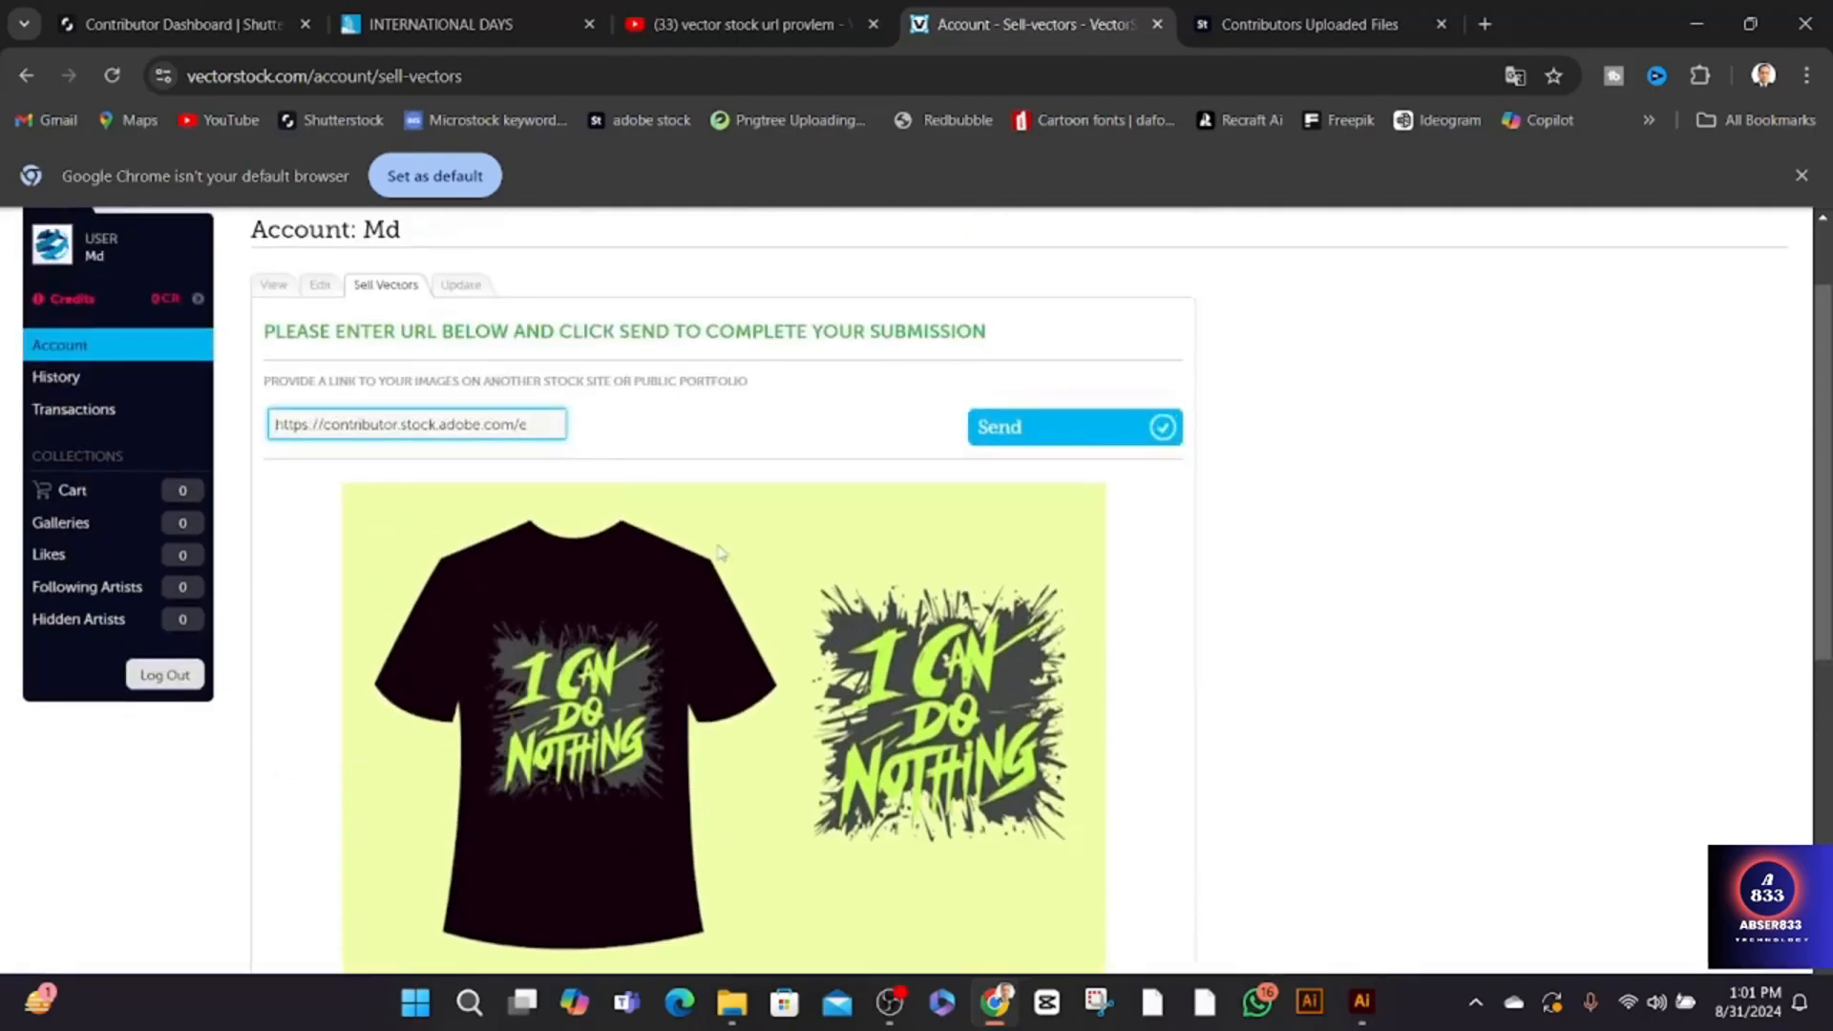
click(1031, 429)
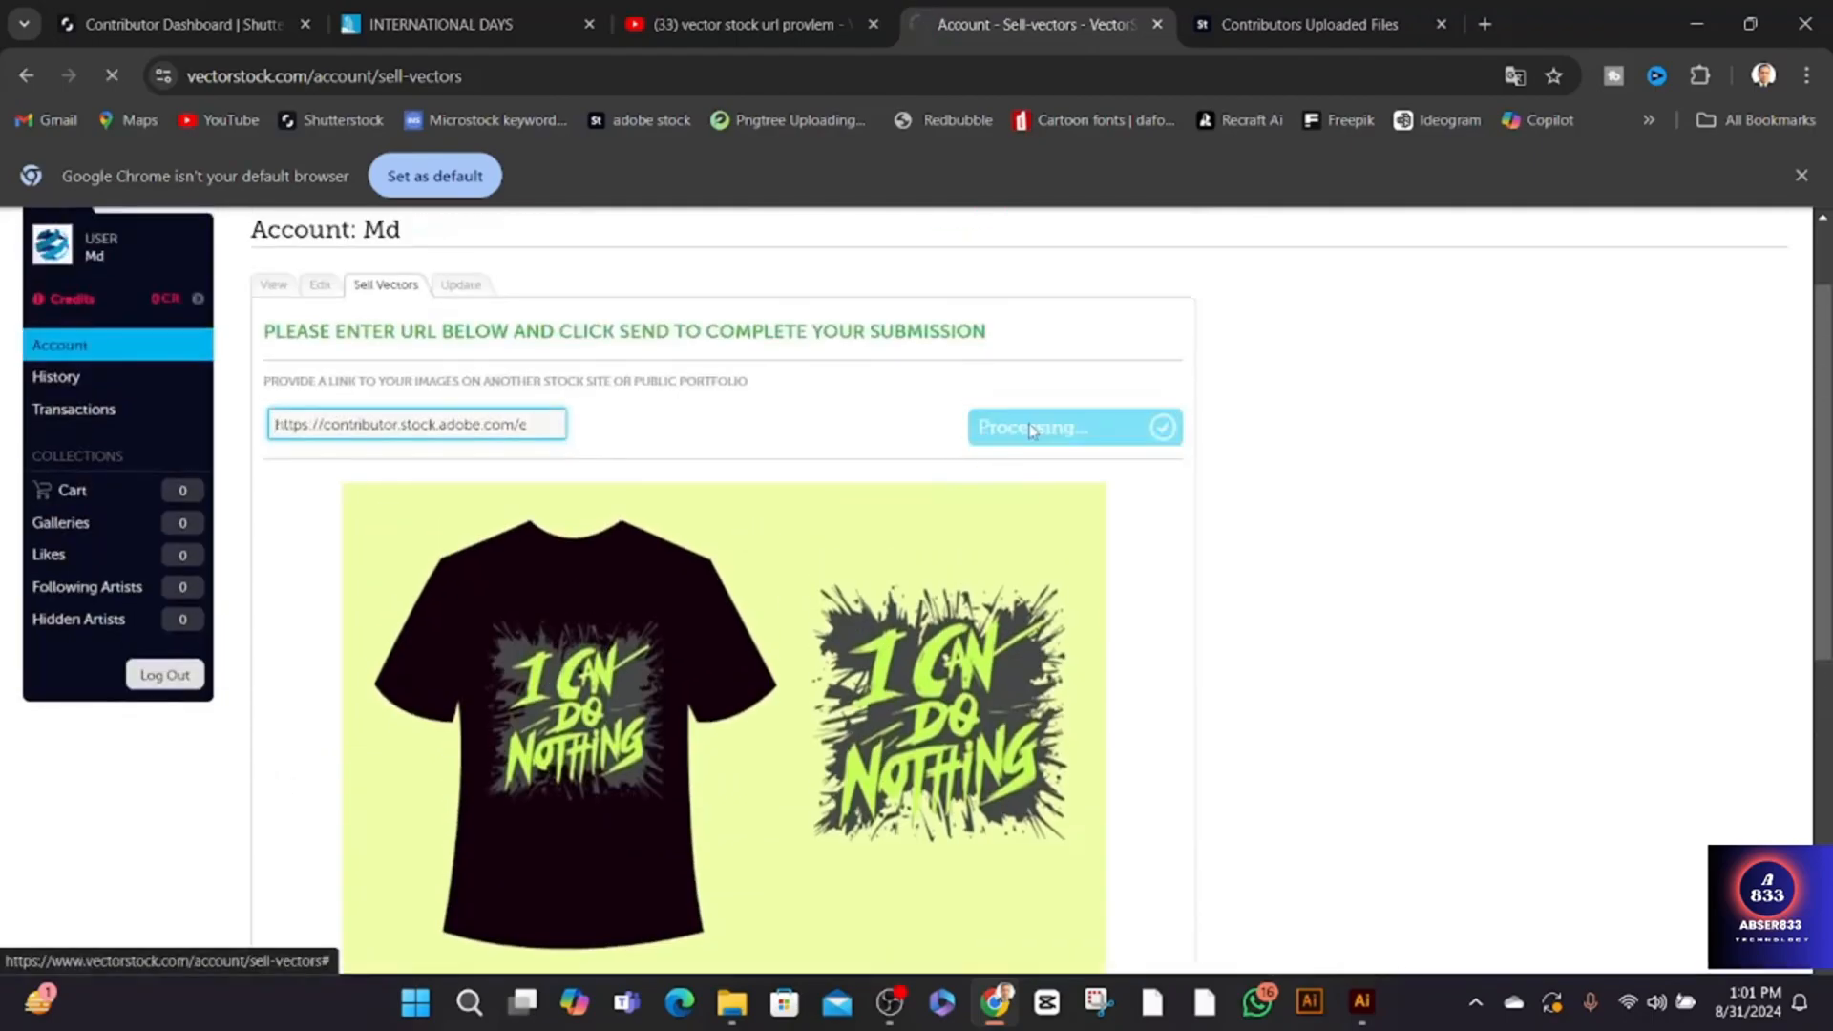